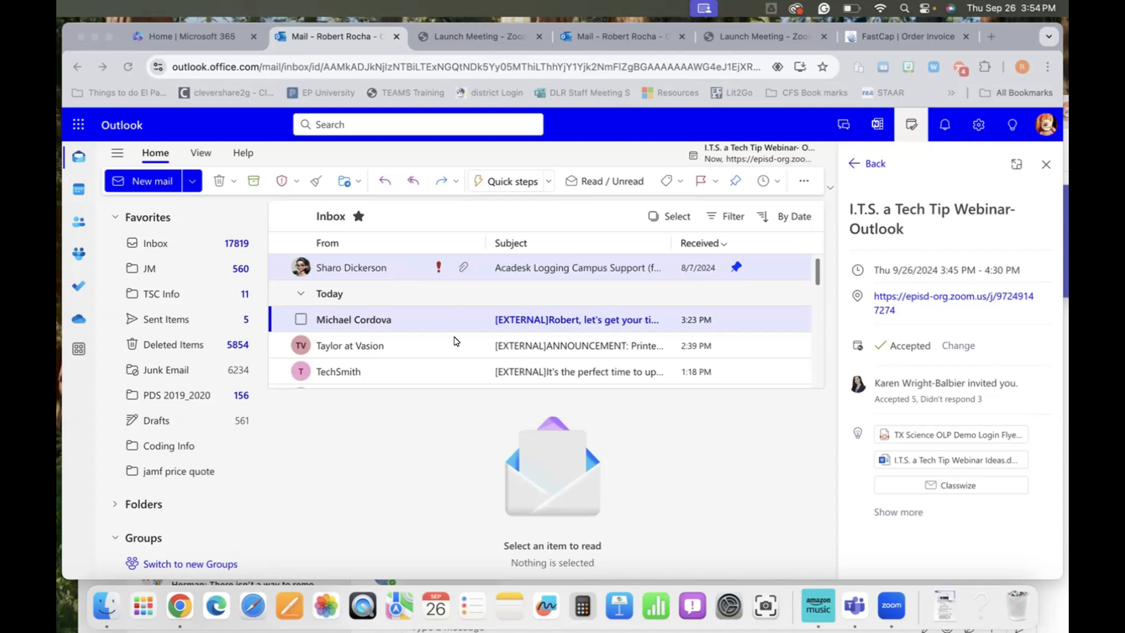
Step: Check the Eventbrite message's Categorize options, then open 'It's the most Spooktacular time of year' in the reading pane
{"action": "scroll", "coordinate": [444, 358], "scroll_direction": "down", "scroll_amount": 2}
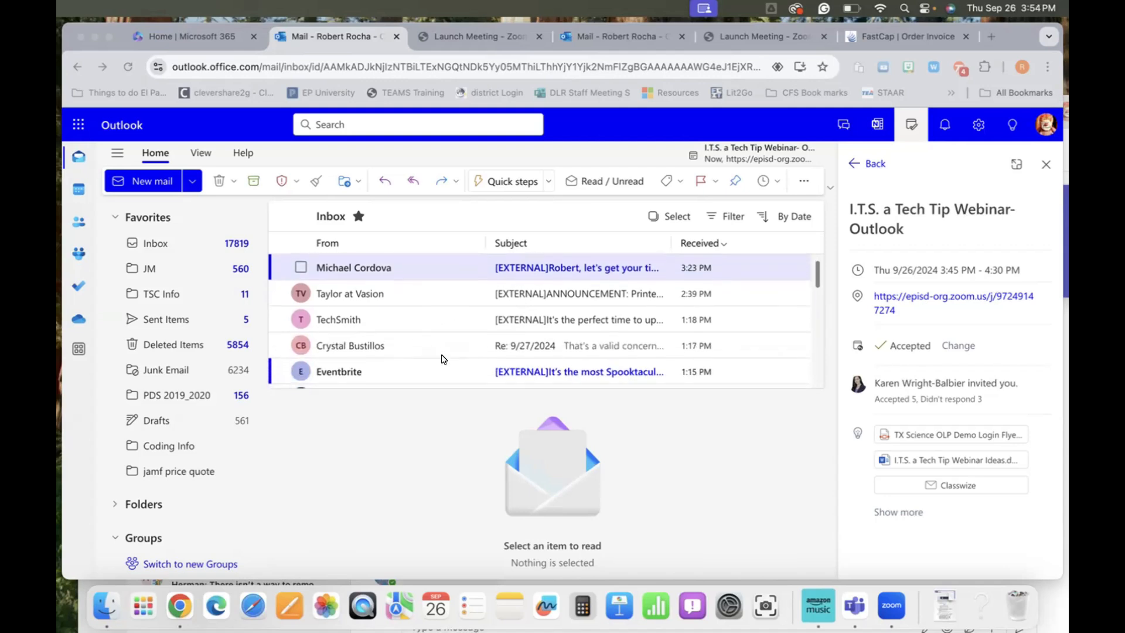
{"action": "scroll", "coordinate": [444, 358], "scroll_direction": "down", "scroll_amount": 2}
{"action": "scroll", "coordinate": [357, 355], "scroll_direction": "down", "scroll_amount": 1}
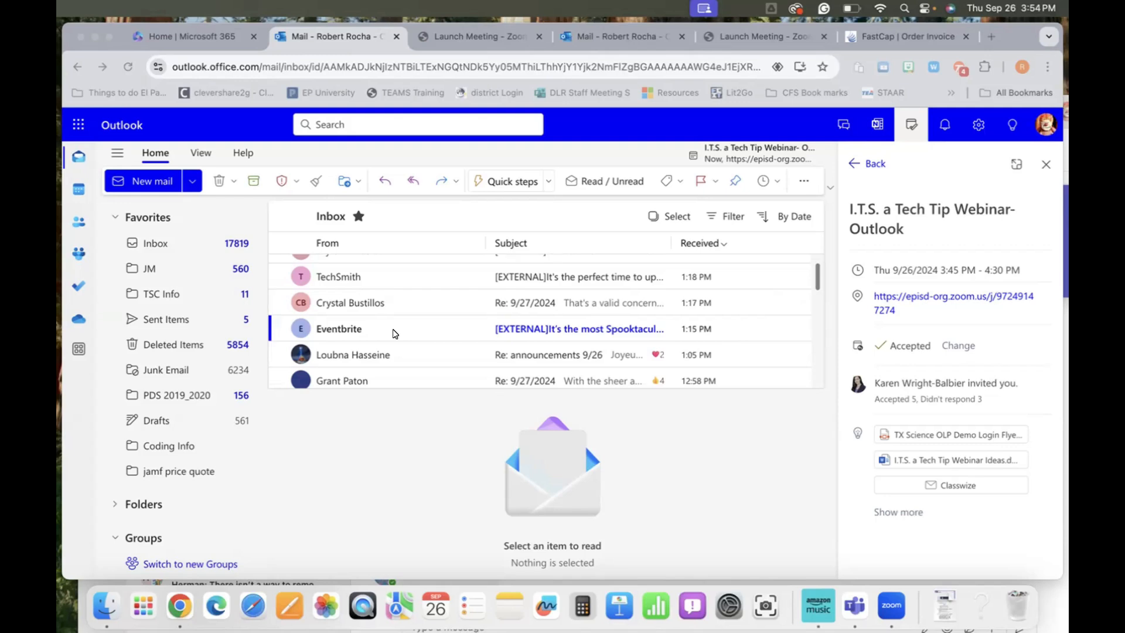
{"action": "right_click", "coordinate": [346, 332]}
{"action": "mouse_move", "coordinate": [353, 329]}
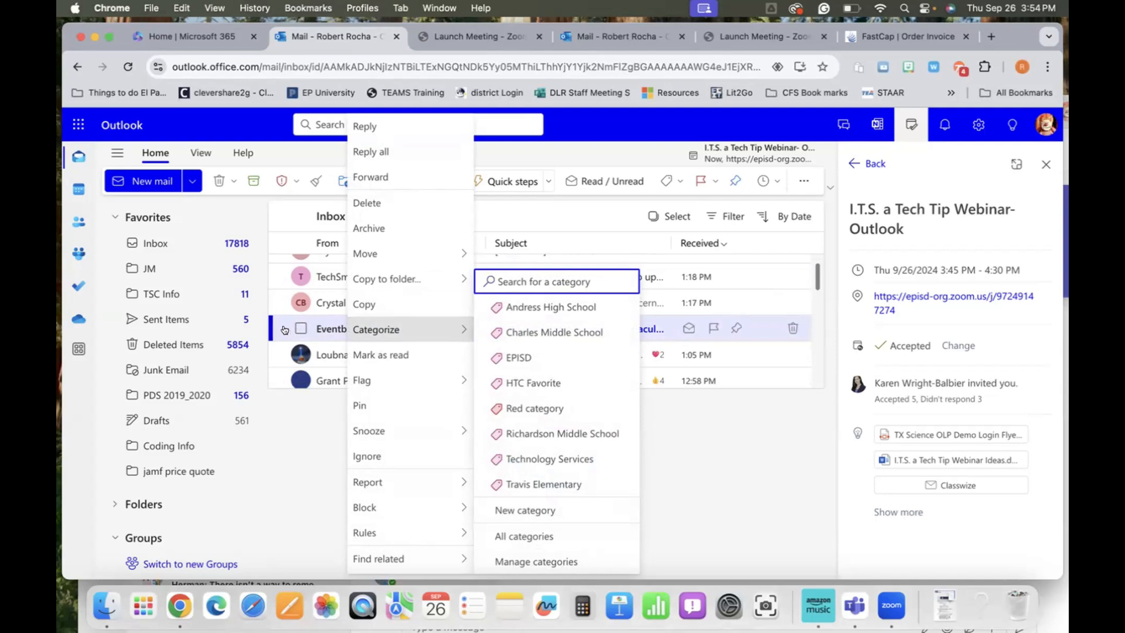
{"action": "left_click", "coordinate": [321, 324]}
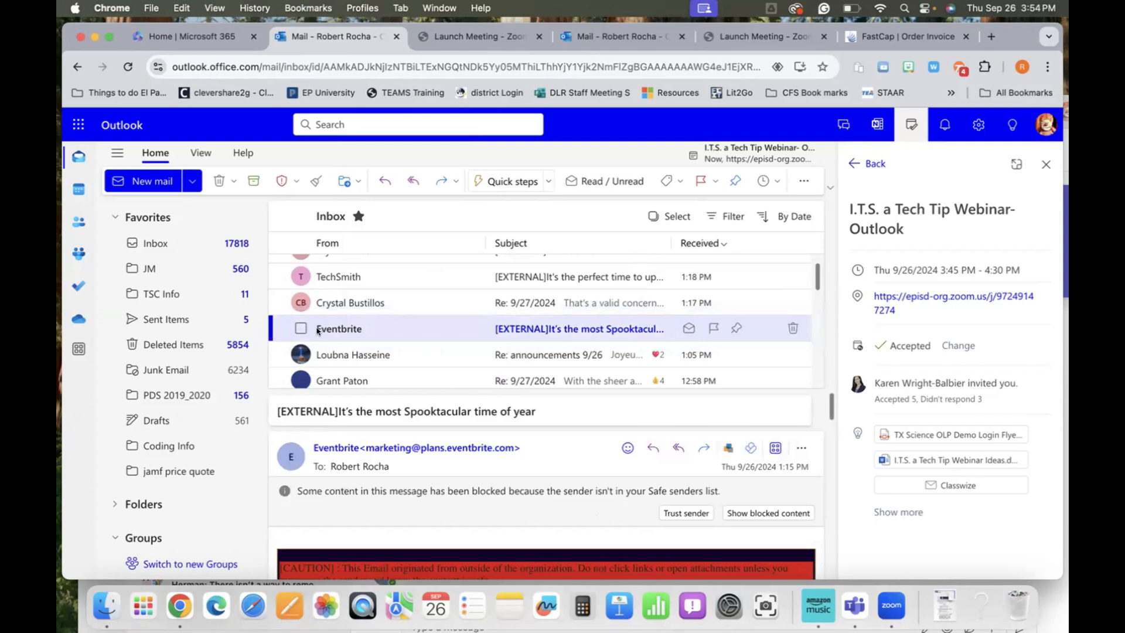
Step: Sweep all current and future Eventbrite Inbox messages into Deleted Items
{"action": "left_click", "coordinate": [312, 185]}
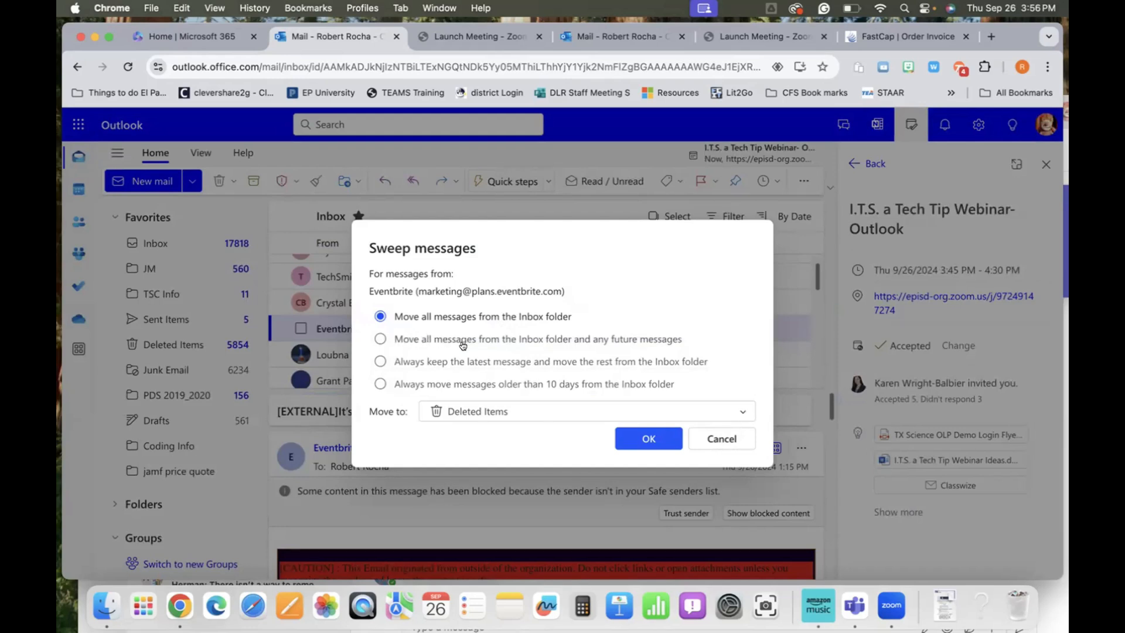
{"action": "left_click", "coordinate": [379, 339]}
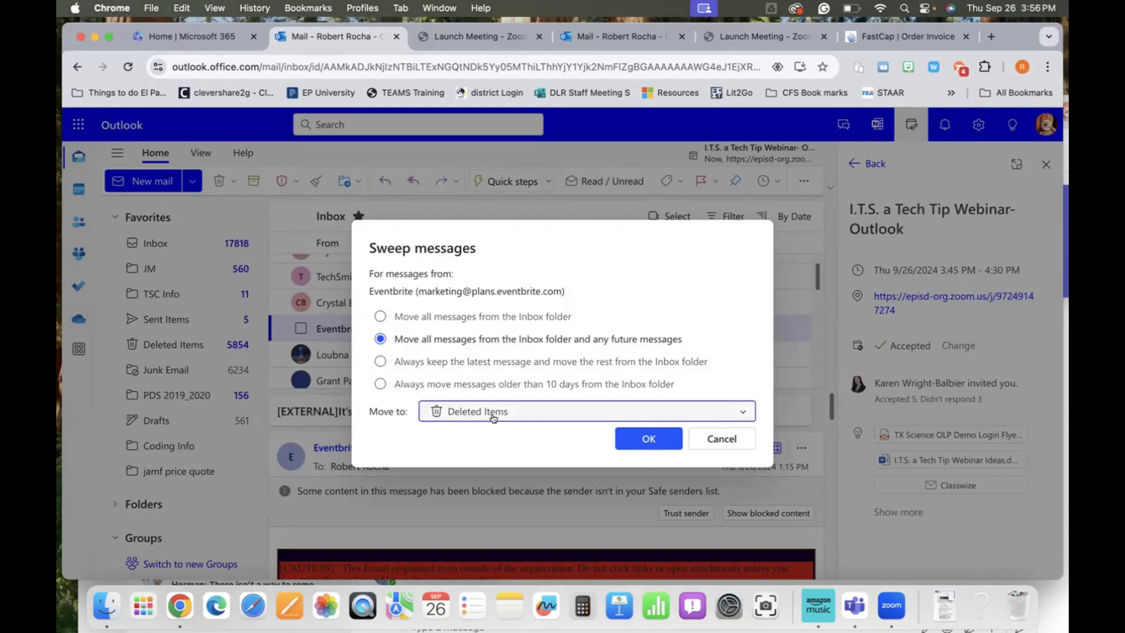
{"action": "left_click", "coordinate": [741, 414]}
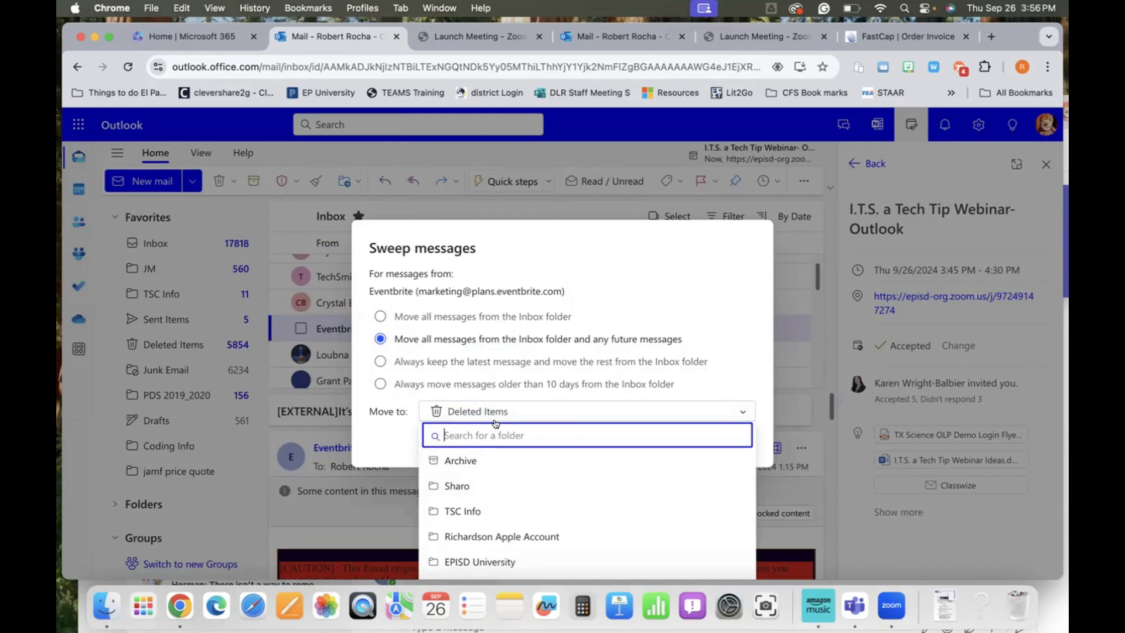
{"action": "left_click", "coordinate": [470, 412]}
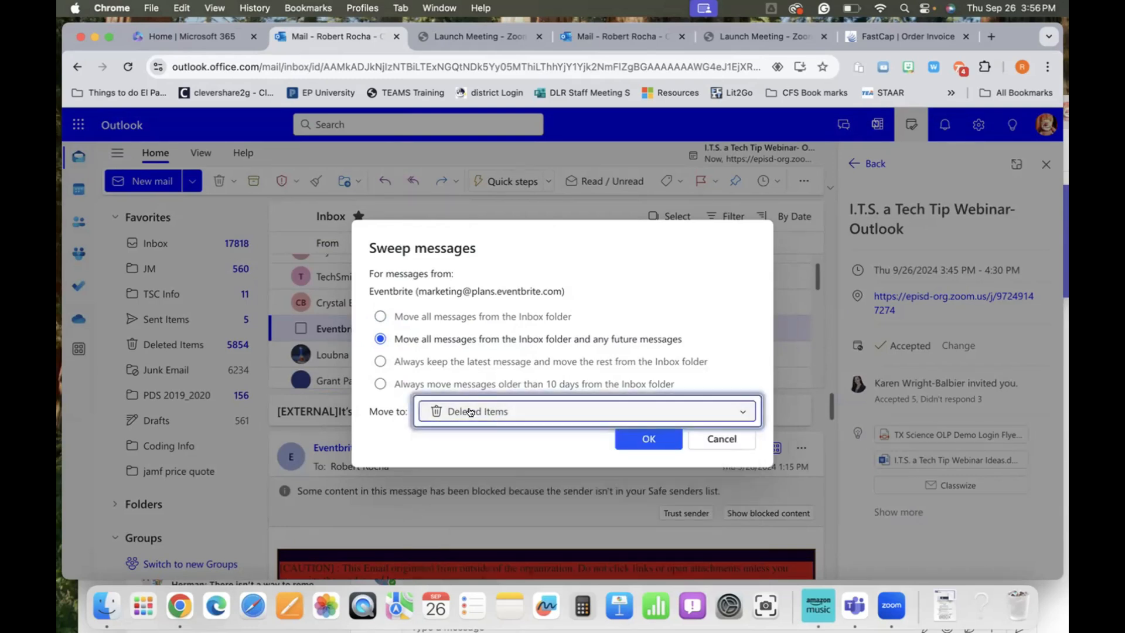
{"action": "left_click", "coordinate": [637, 439]}
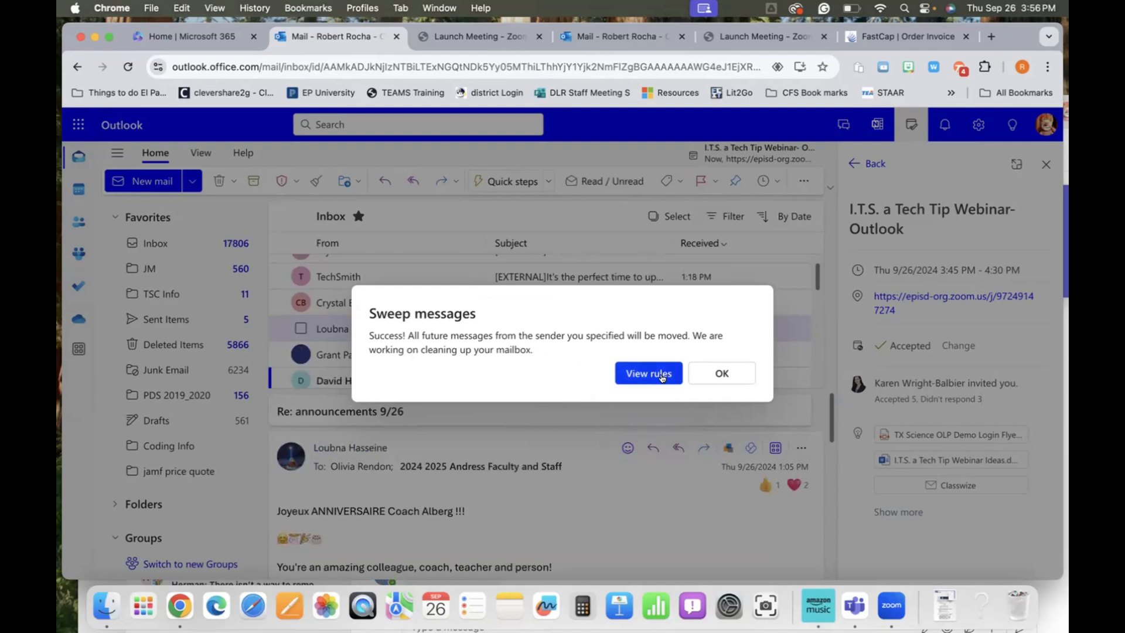
Step: Dismiss the sweep success message and scroll down the Inbox list
{"action": "left_click", "coordinate": [719, 374]}
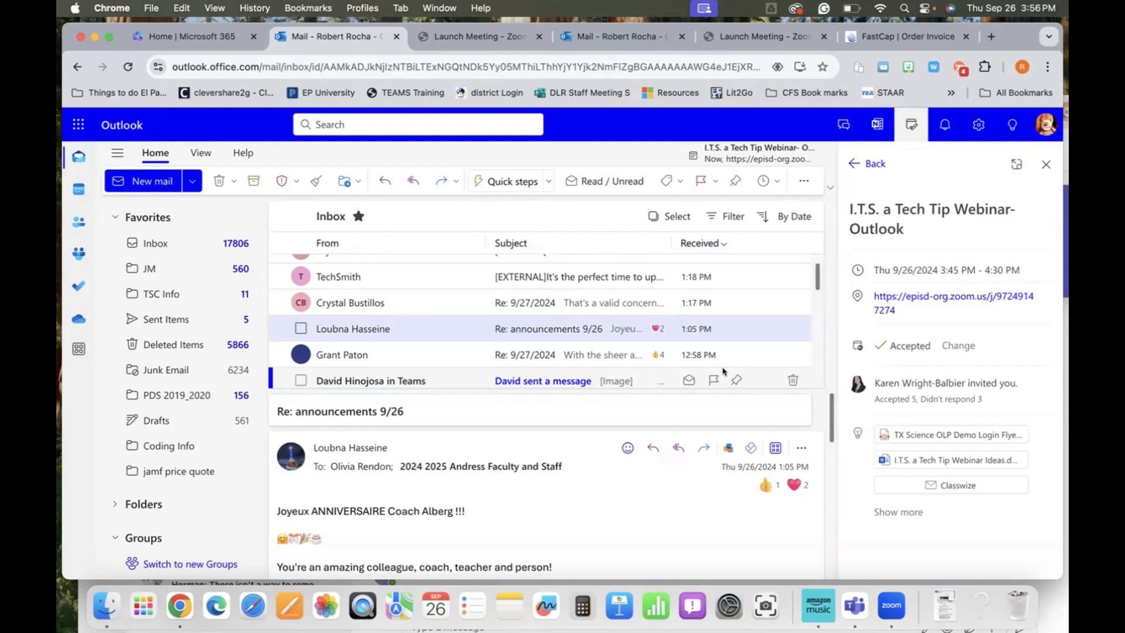
{"action": "scroll", "coordinate": [698, 346], "scroll_direction": "down", "scroll_amount": 2}
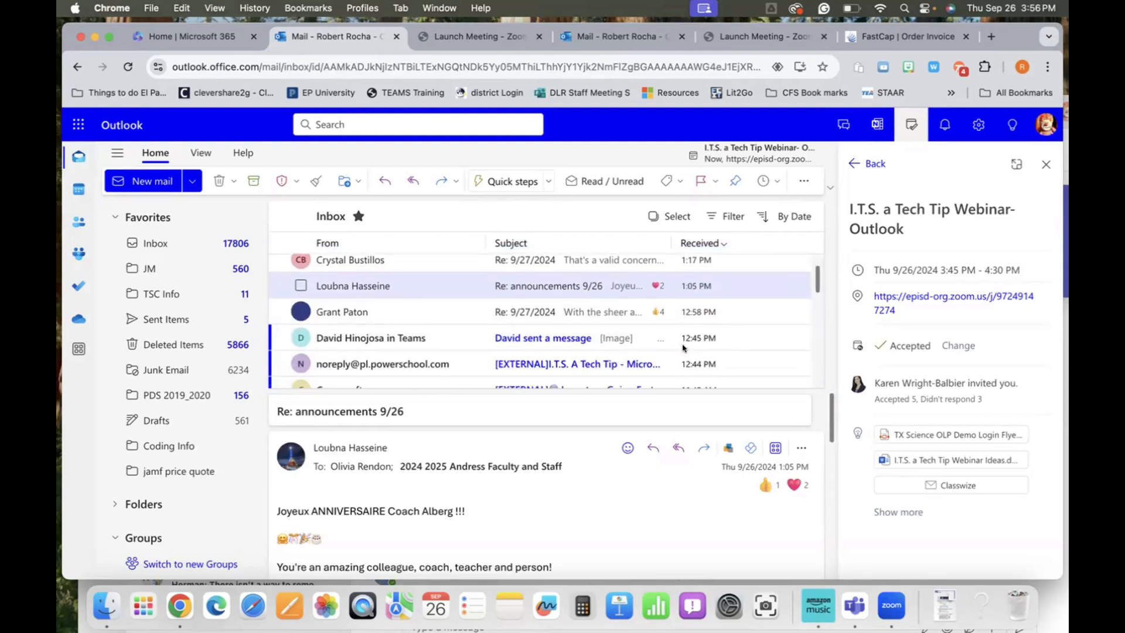
{"action": "scroll", "coordinate": [682, 348], "scroll_direction": "down", "scroll_amount": 3}
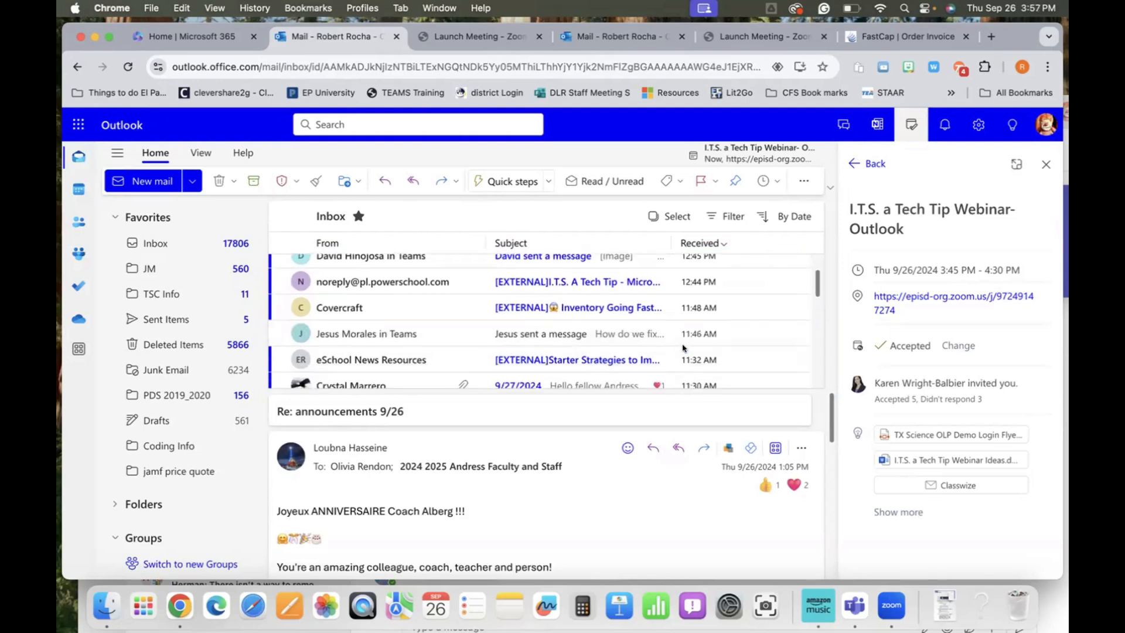
{"action": "scroll", "coordinate": [682, 349], "scroll_direction": "down", "scroll_amount": 3}
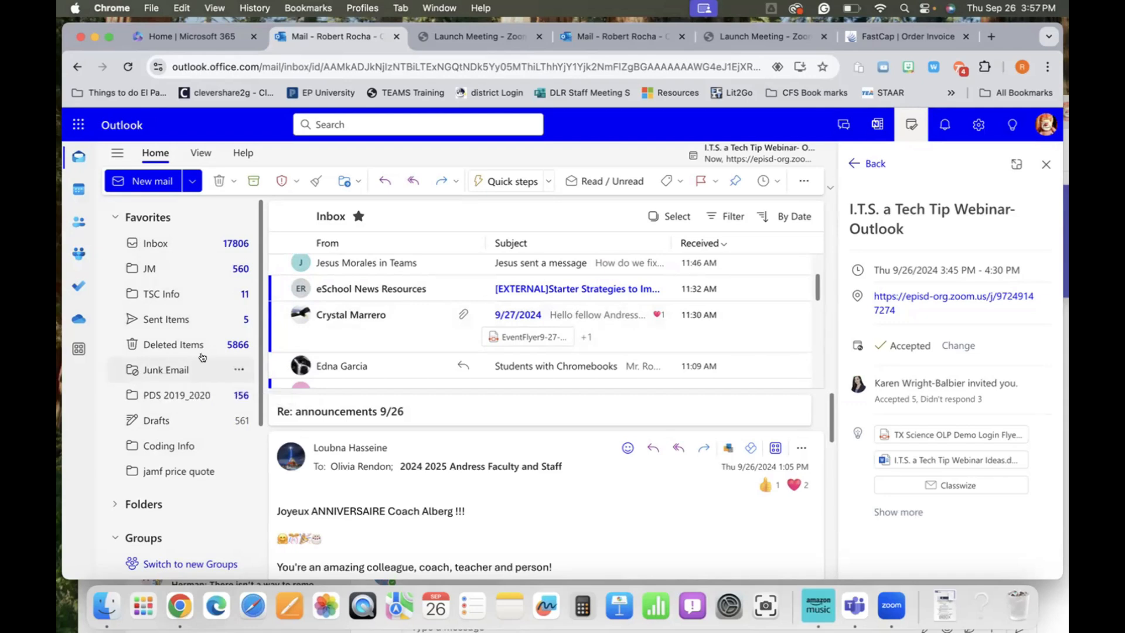
Step: Open the 9/27/2024 message with attachments, try its Sweep future-message and folder options, then cancel
{"action": "left_click", "coordinate": [345, 335]}
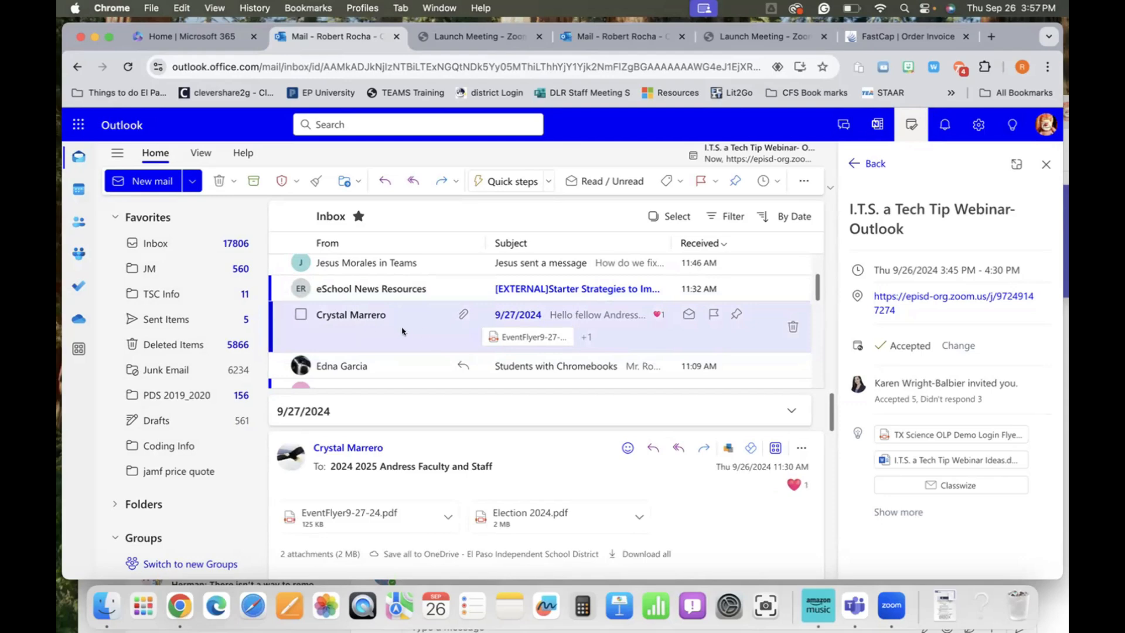
{"action": "left_click", "coordinate": [314, 179]}
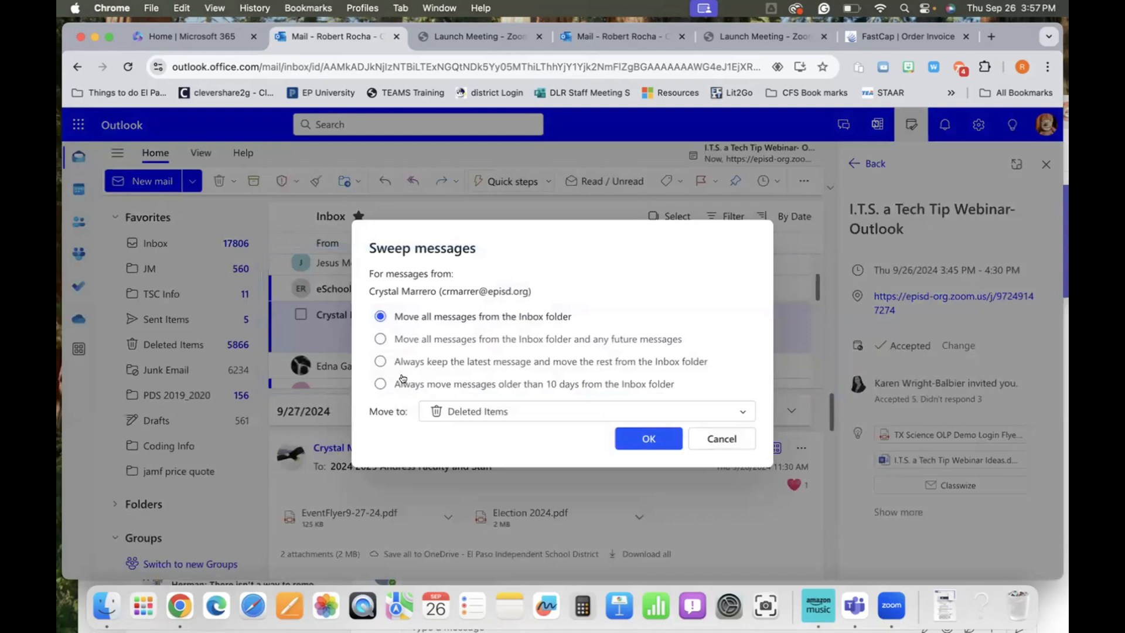
{"action": "left_click", "coordinate": [380, 338]}
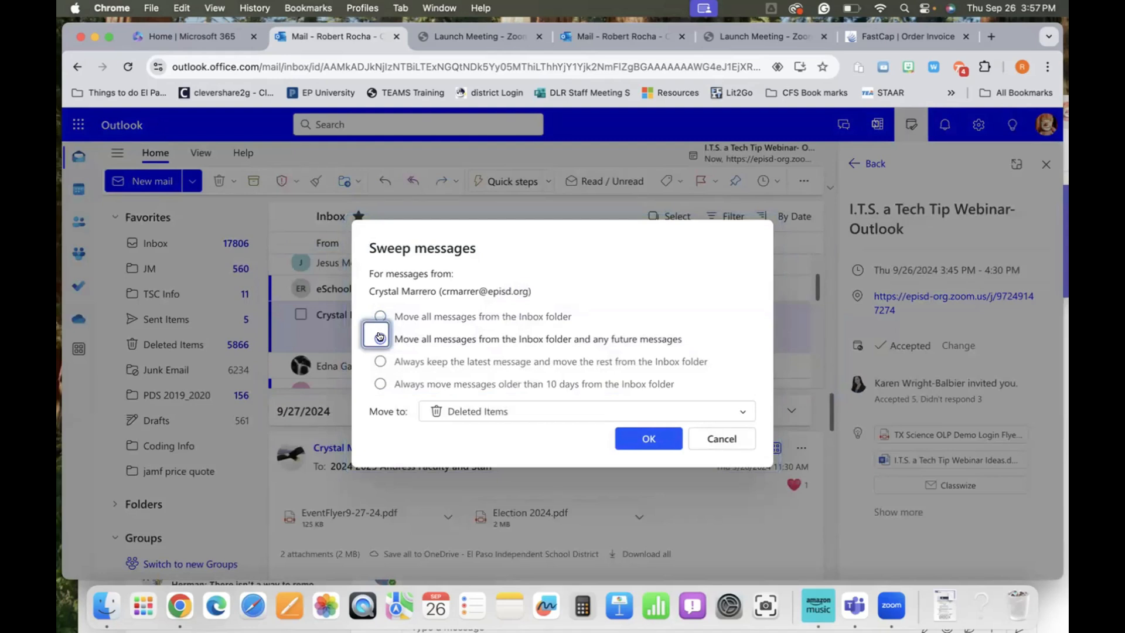
{"action": "left_click", "coordinate": [740, 410]}
{"action": "scroll", "coordinate": [649, 495], "scroll_direction": "down", "scroll_amount": 3}
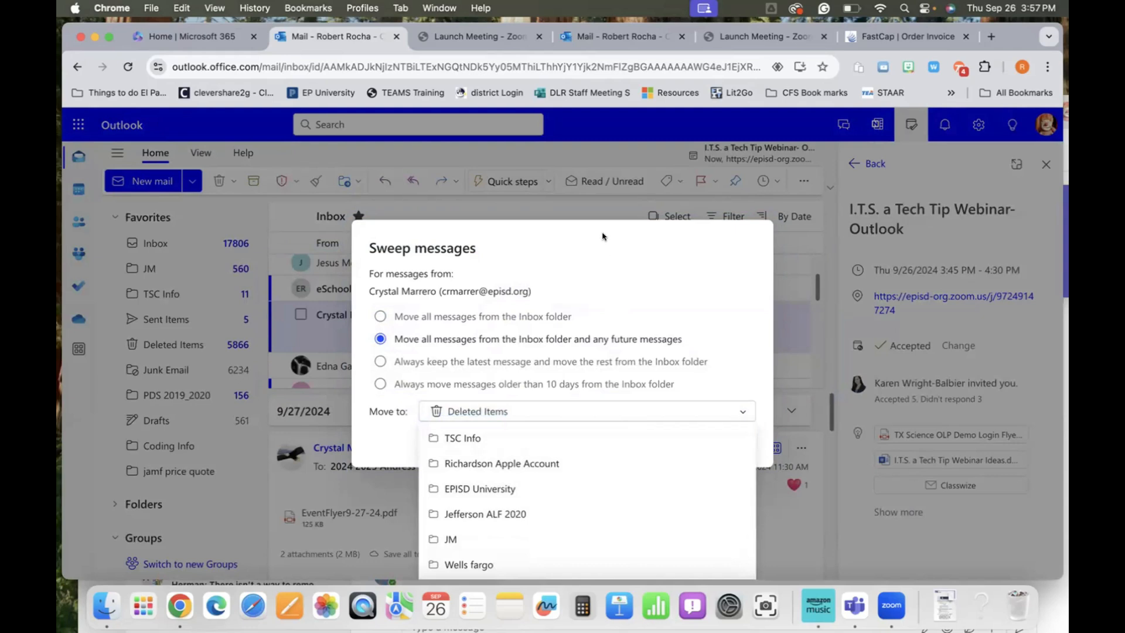
{"action": "left_click", "coordinate": [598, 198]}
{"action": "left_click", "coordinate": [802, 324]}
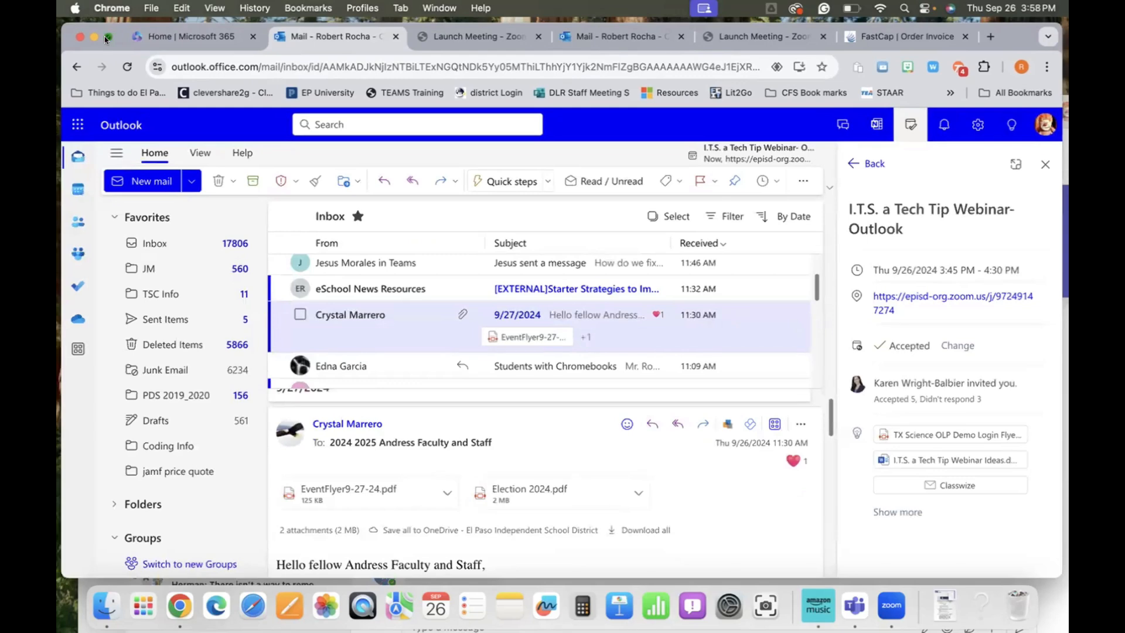
{"action": "left_click", "coordinate": [105, 37]}
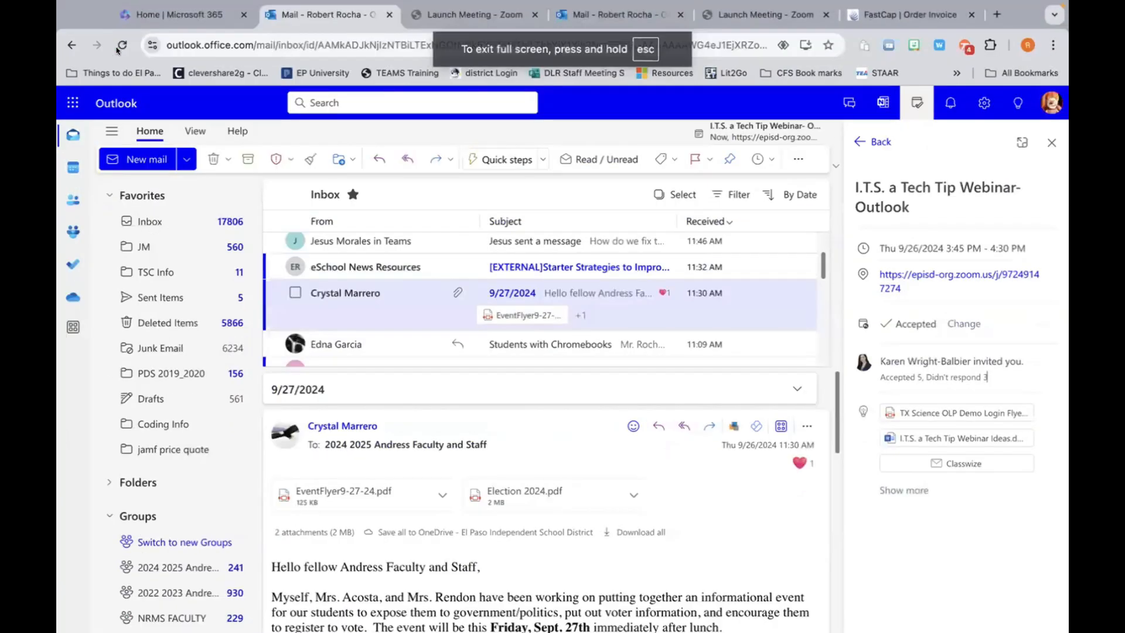
Step: Reopen Sweep for the 9/27/2024 message's sender and browse the destination folder list
{"action": "left_click", "coordinate": [391, 300]}
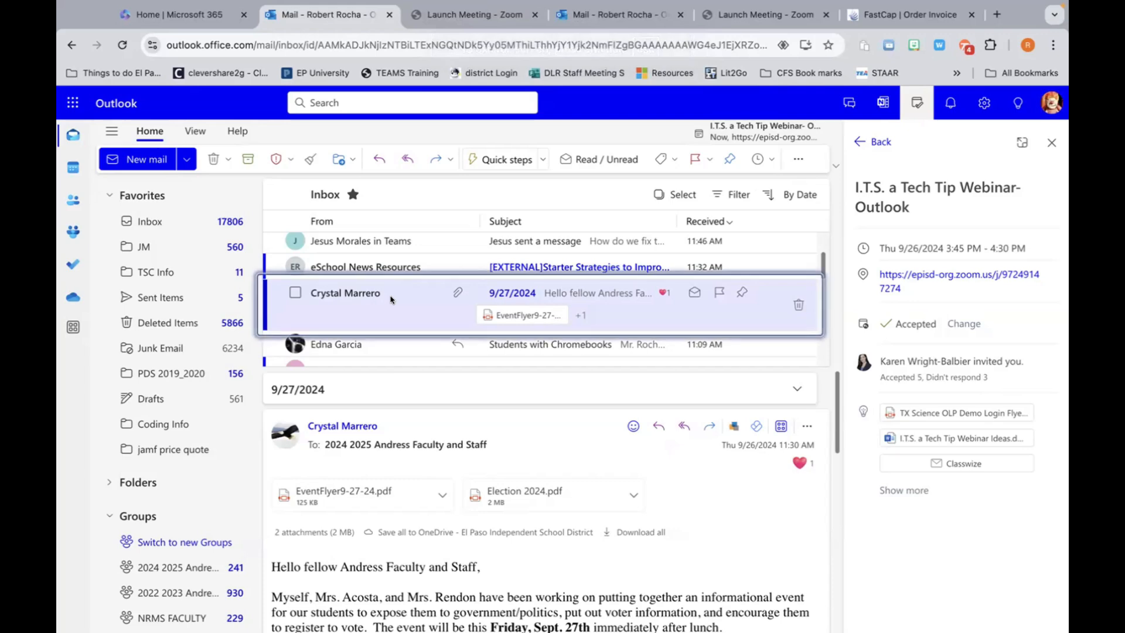
{"action": "left_click", "coordinate": [310, 160]}
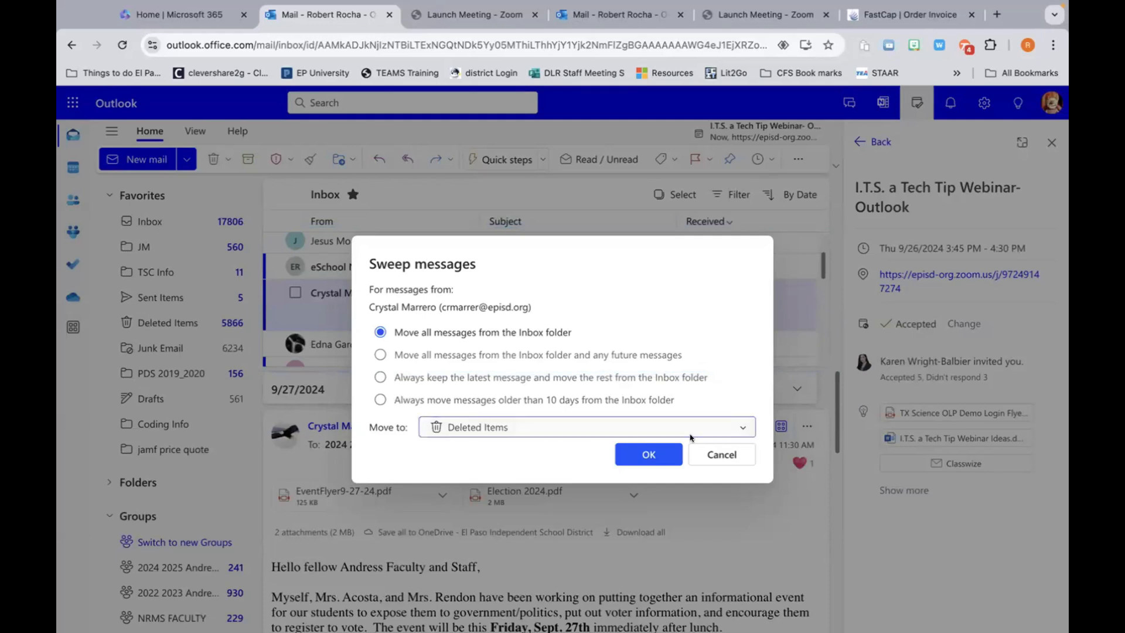
{"action": "left_click", "coordinate": [735, 431]}
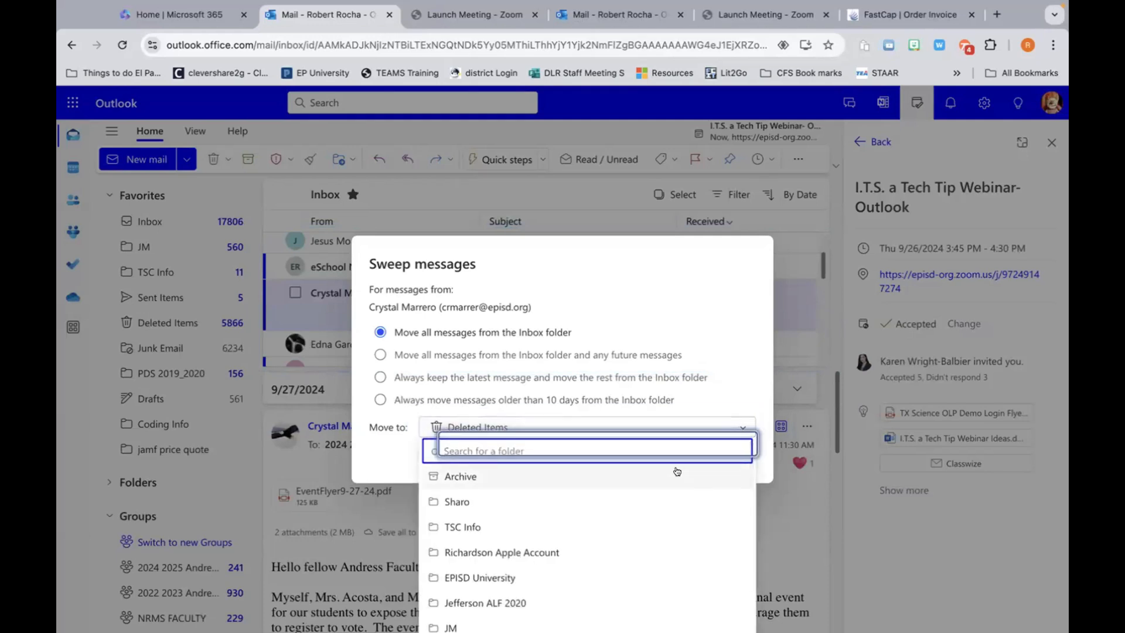
{"action": "scroll", "coordinate": [677, 472], "scroll_direction": "down", "scroll_amount": 1}
{"action": "scroll", "coordinate": [677, 471], "scroll_direction": "down", "scroll_amount": 1}
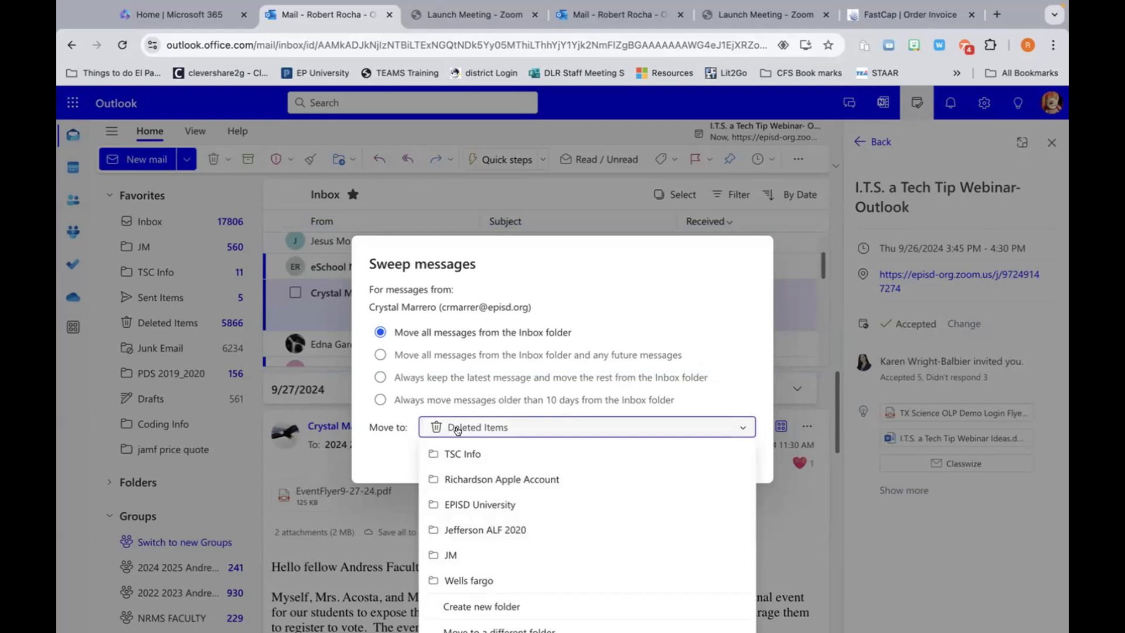
Step: Create a new destination folder named for the sender and move all their Inbox messages into it
{"action": "left_click", "coordinate": [472, 606]}
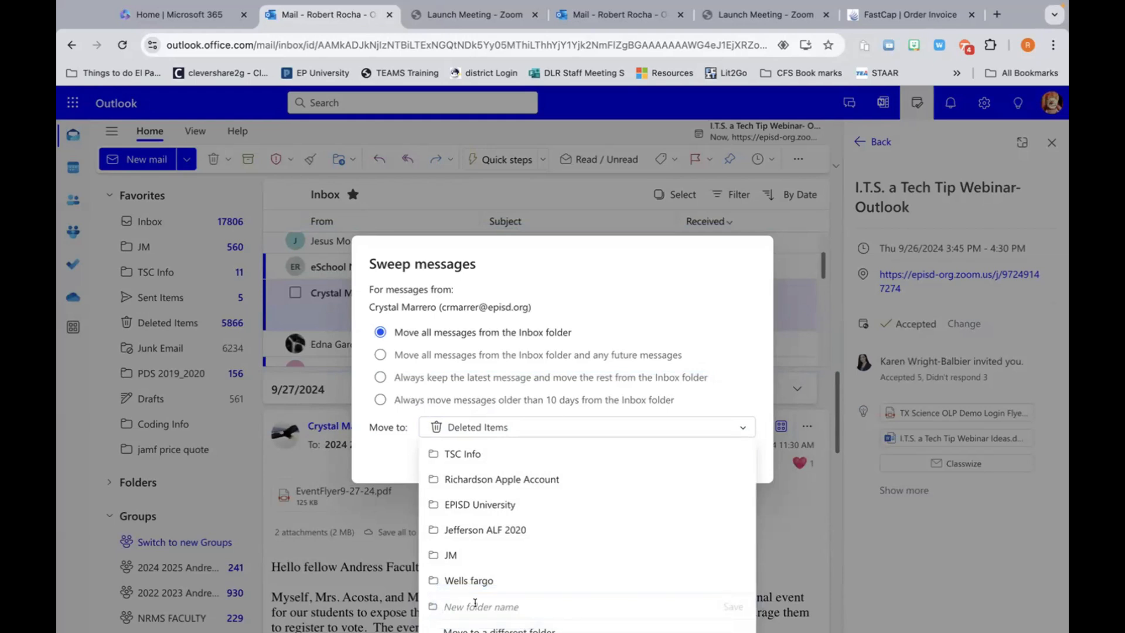
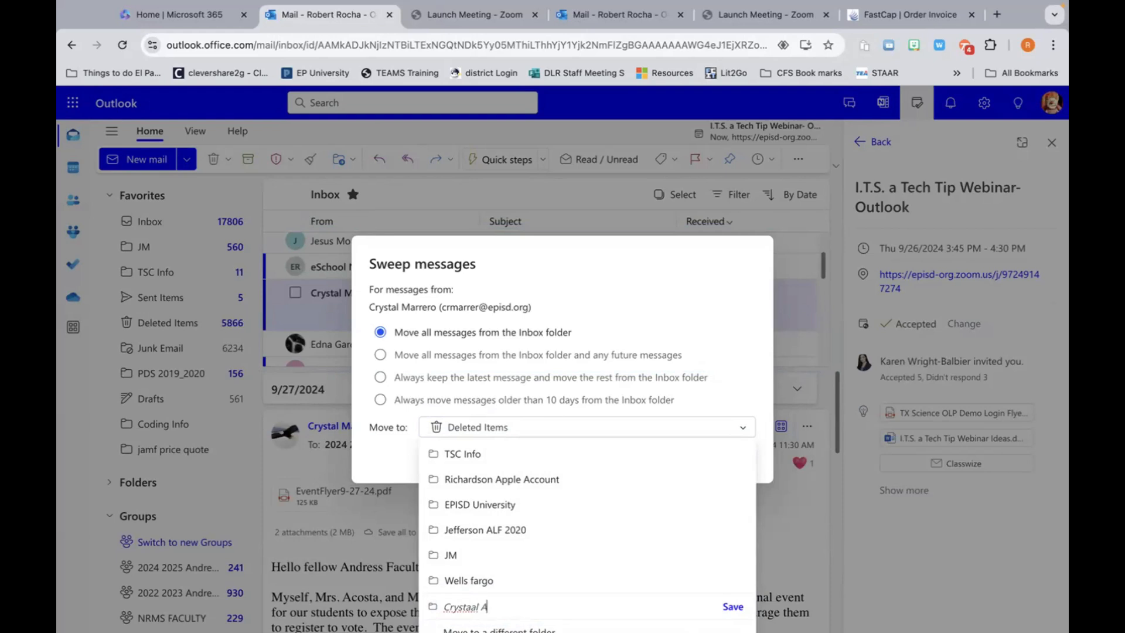
{"action": "left_click", "coordinate": [731, 607]}
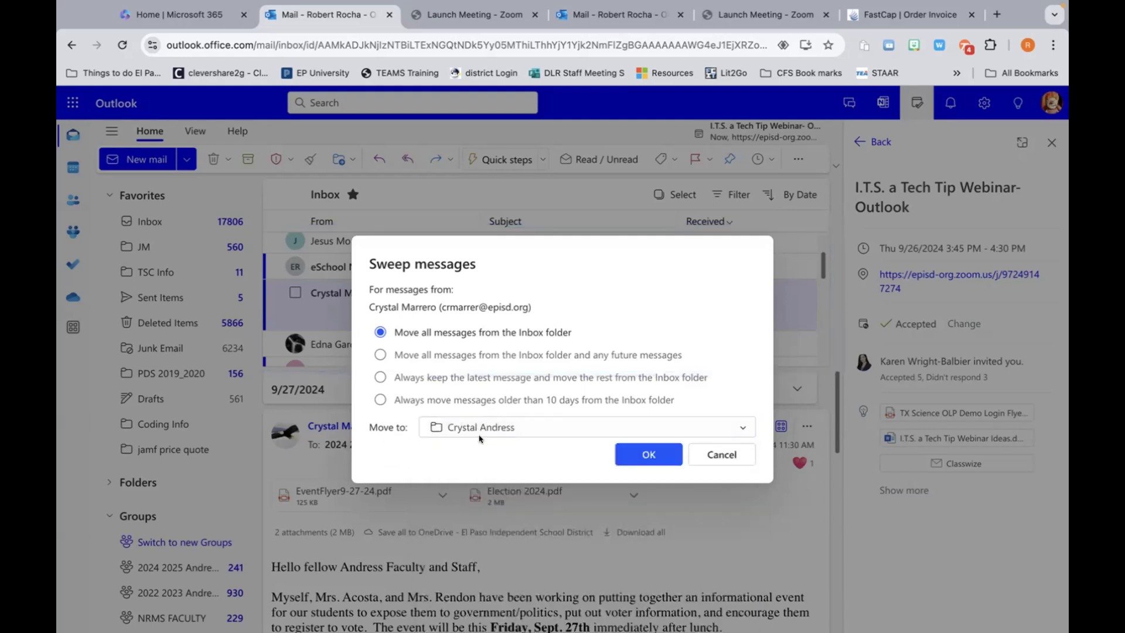
{"action": "left_click", "coordinate": [635, 456]}
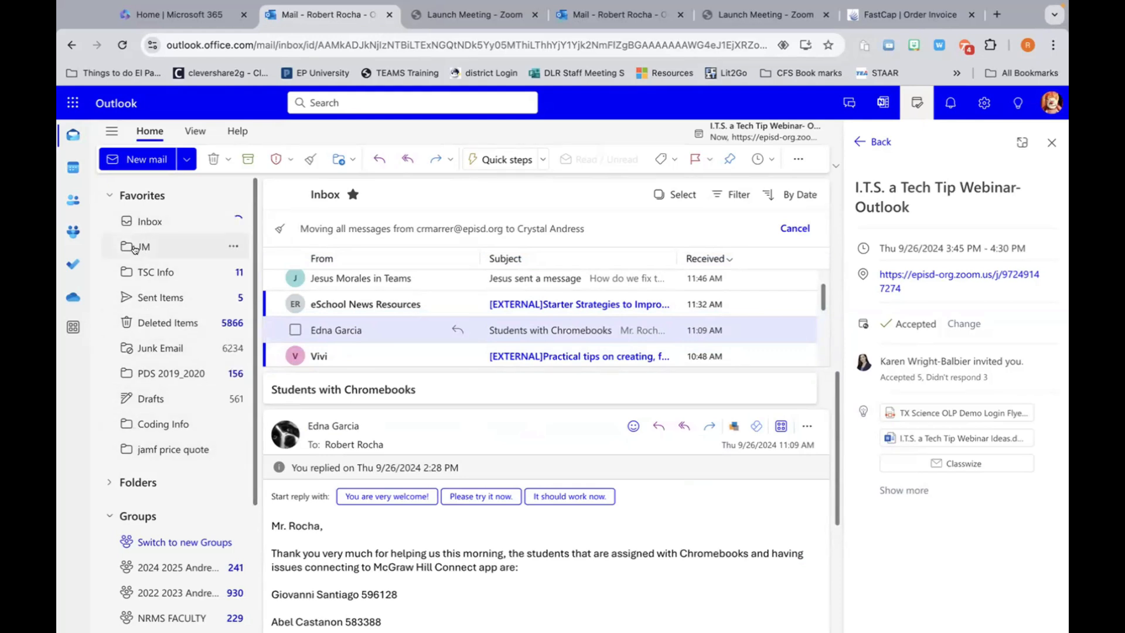
Step: Expand the Folders section and scroll to confirm the destination folder now holds 60 messages
{"action": "scroll", "coordinate": [196, 291], "scroll_direction": "down", "scroll_amount": 3}
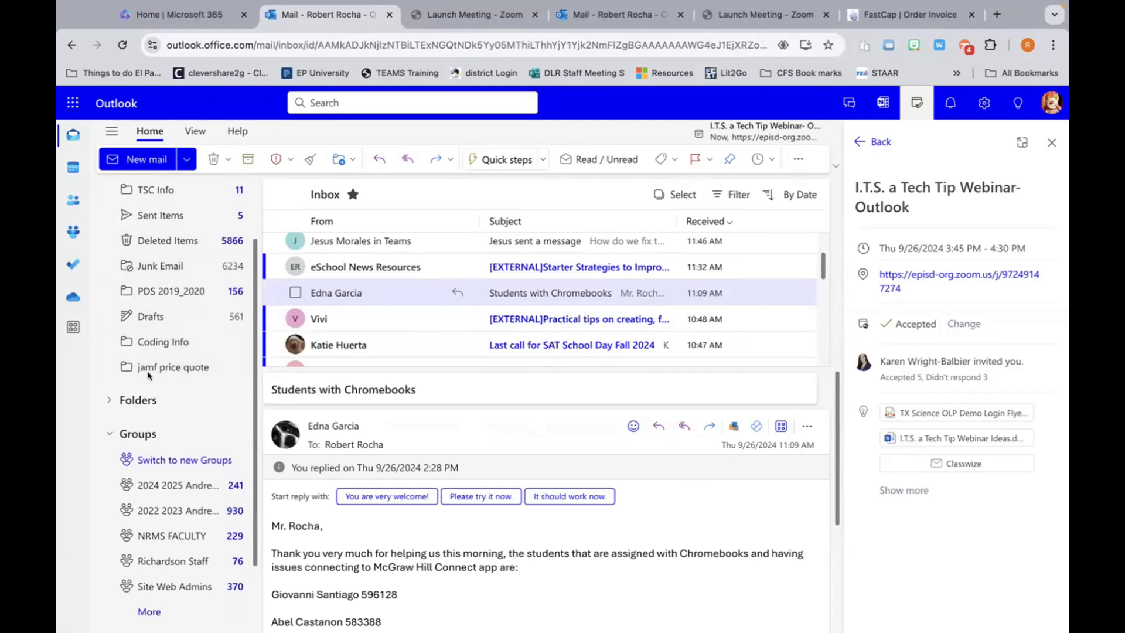
{"action": "left_click", "coordinate": [109, 399]}
{"action": "scroll", "coordinate": [111, 398], "scroll_direction": "down", "scroll_amount": 5}
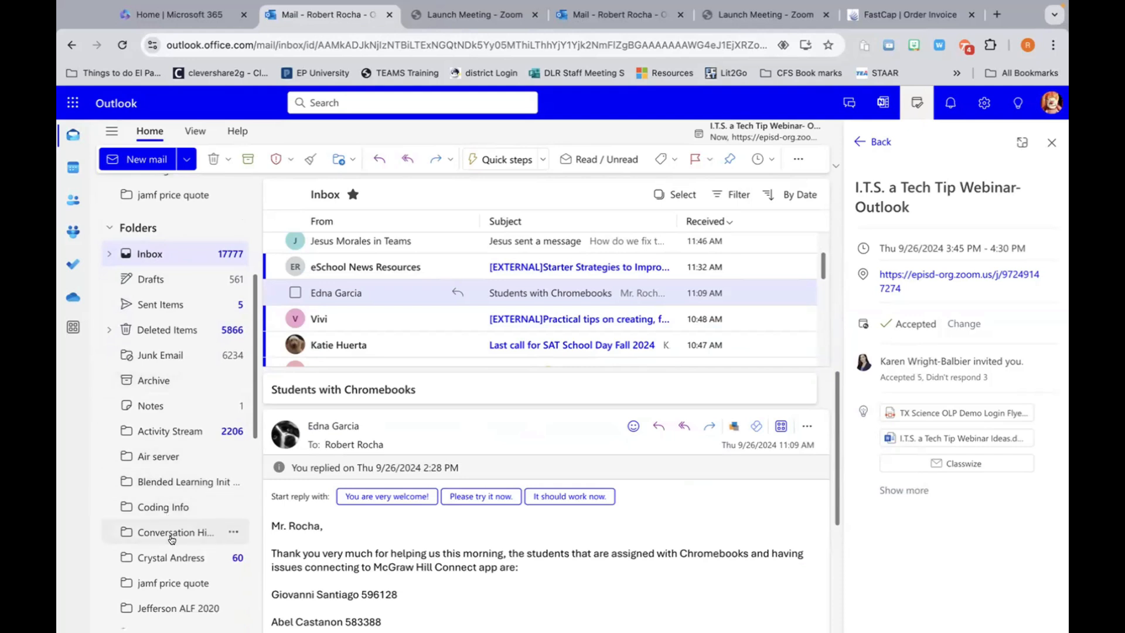
{"action": "scroll", "coordinate": [167, 533], "scroll_direction": "down", "scroll_amount": 4}
{"action": "scroll", "coordinate": [171, 540], "scroll_direction": "down", "scroll_amount": 4}
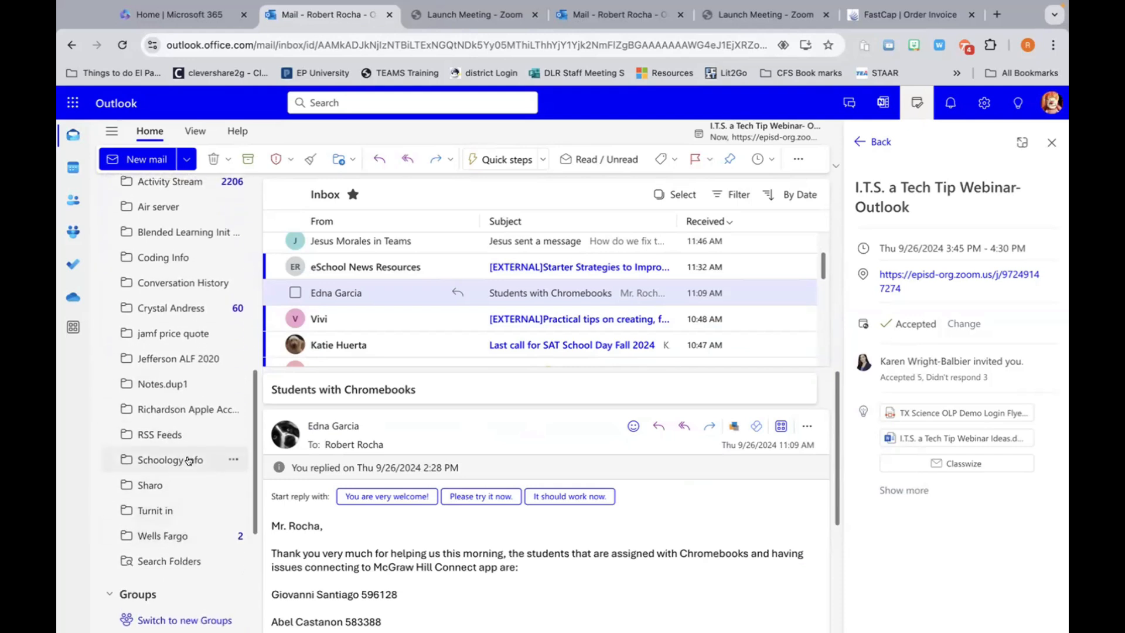
{"action": "scroll", "coordinate": [188, 468], "scroll_direction": "up", "scroll_amount": 1}
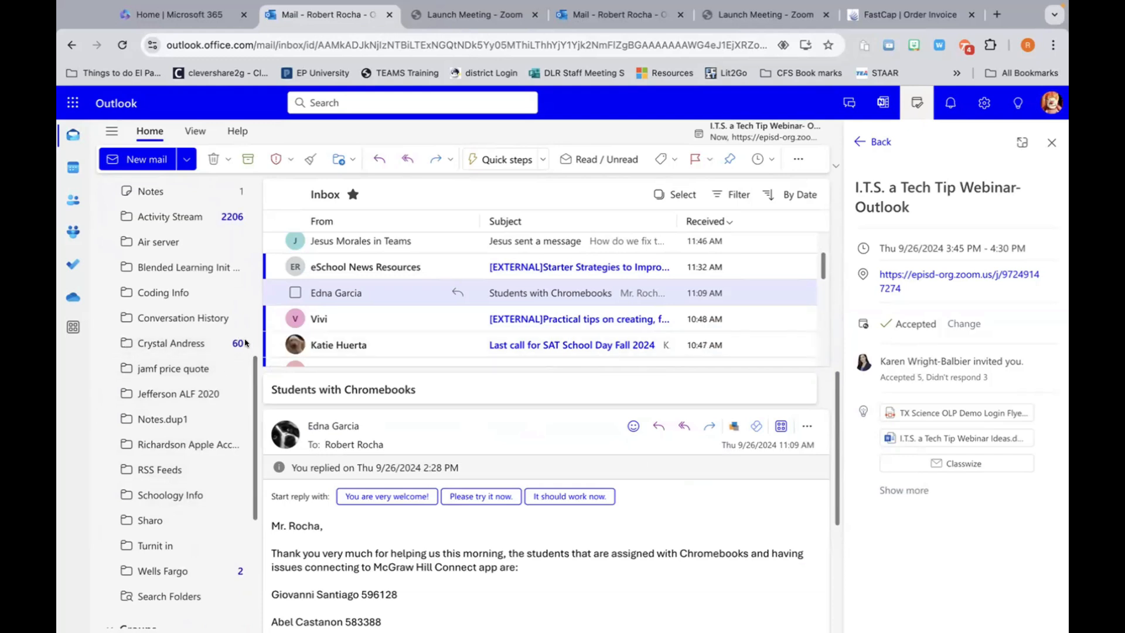
{"action": "mouse_move", "coordinate": [234, 345]}
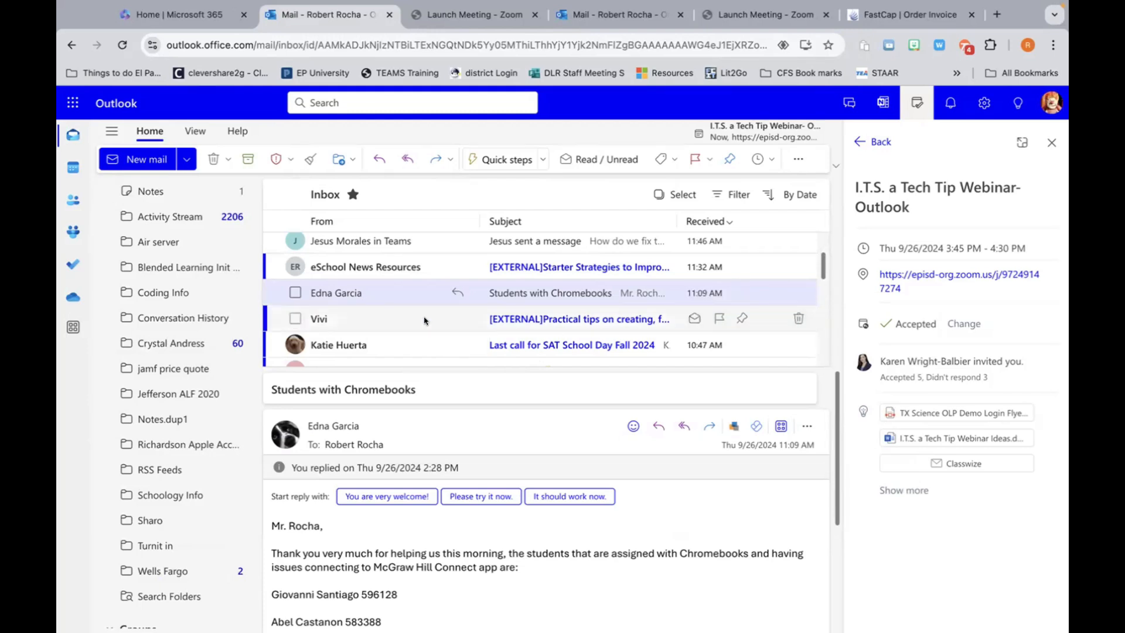
{"action": "scroll", "coordinate": [410, 301], "scroll_direction": "up", "scroll_amount": 5}
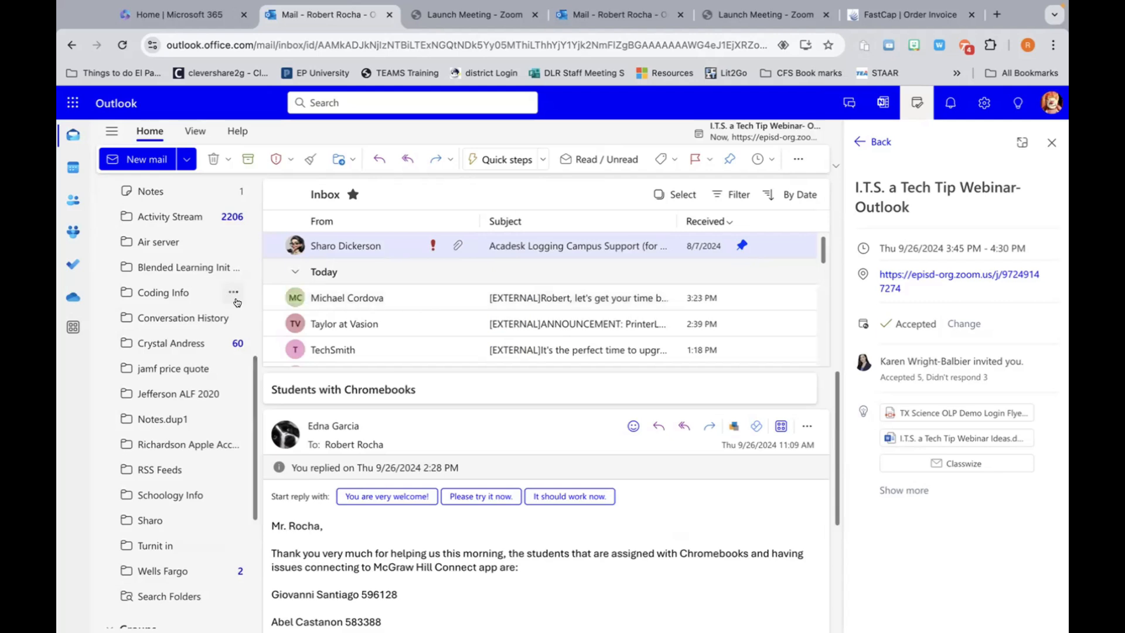
Step: Switch to Deleted Items to see today's EKU Online and Eventbrite messages
{"action": "scroll", "coordinate": [176, 318], "scroll_direction": "down", "scroll_amount": 5}
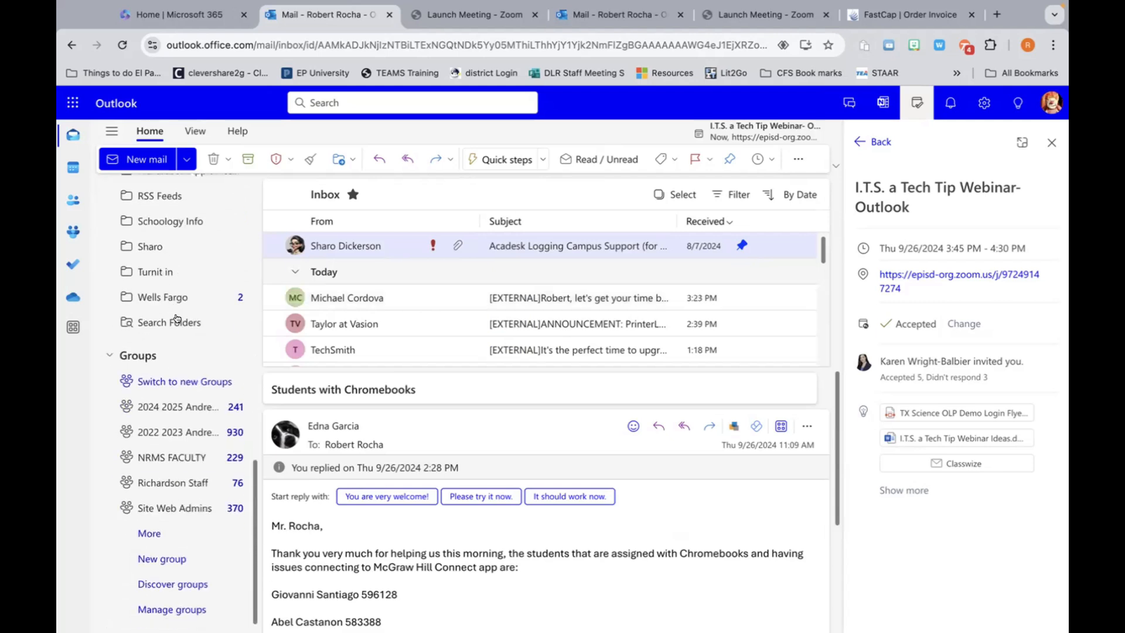
{"action": "scroll", "coordinate": [176, 319], "scroll_direction": "up", "scroll_amount": 12}
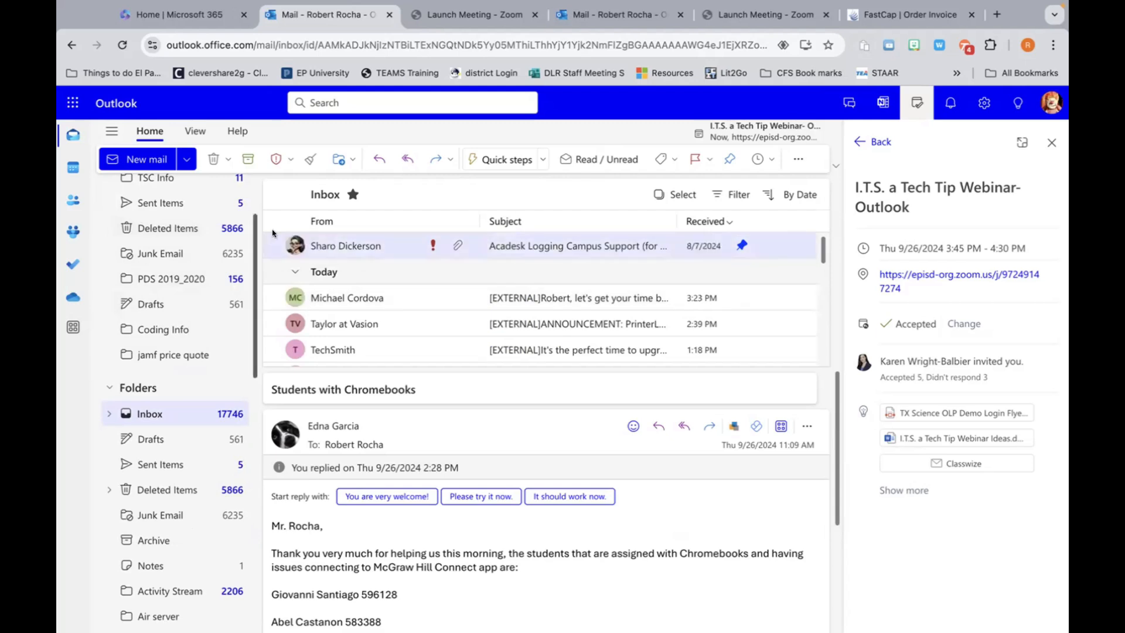
{"action": "left_click", "coordinate": [270, 249]}
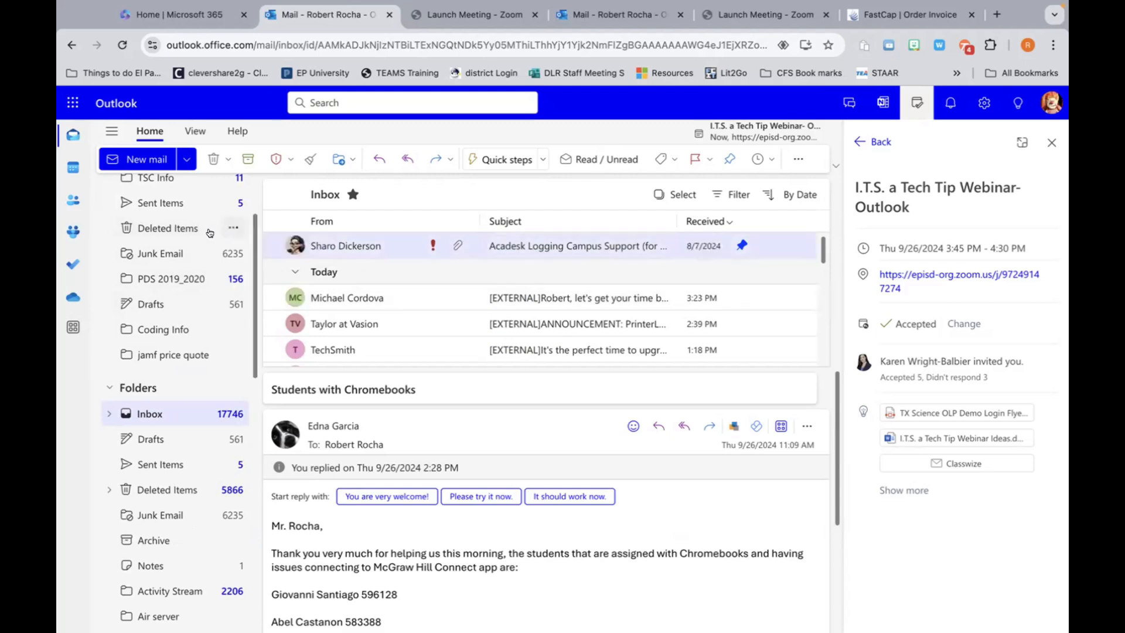
{"action": "left_click", "coordinate": [160, 228]}
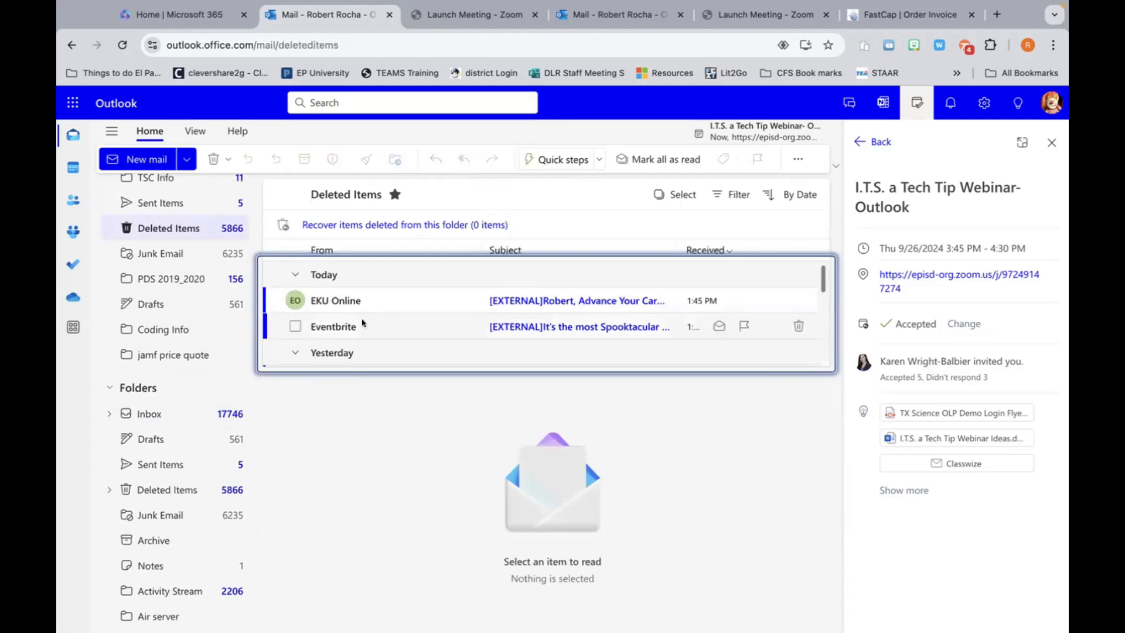
Step: Open the Eventbrite message in Deleted Items, view its actions without choosing one, and close the webinar details pane
{"action": "left_click", "coordinate": [341, 327]}
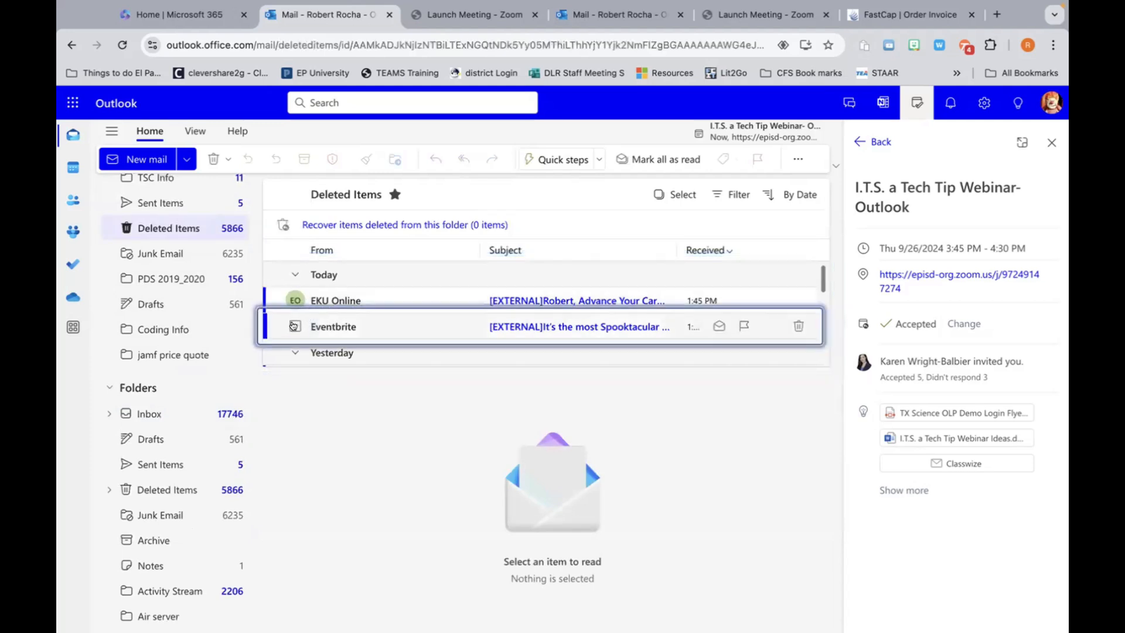
{"action": "right_click", "coordinate": [342, 326]}
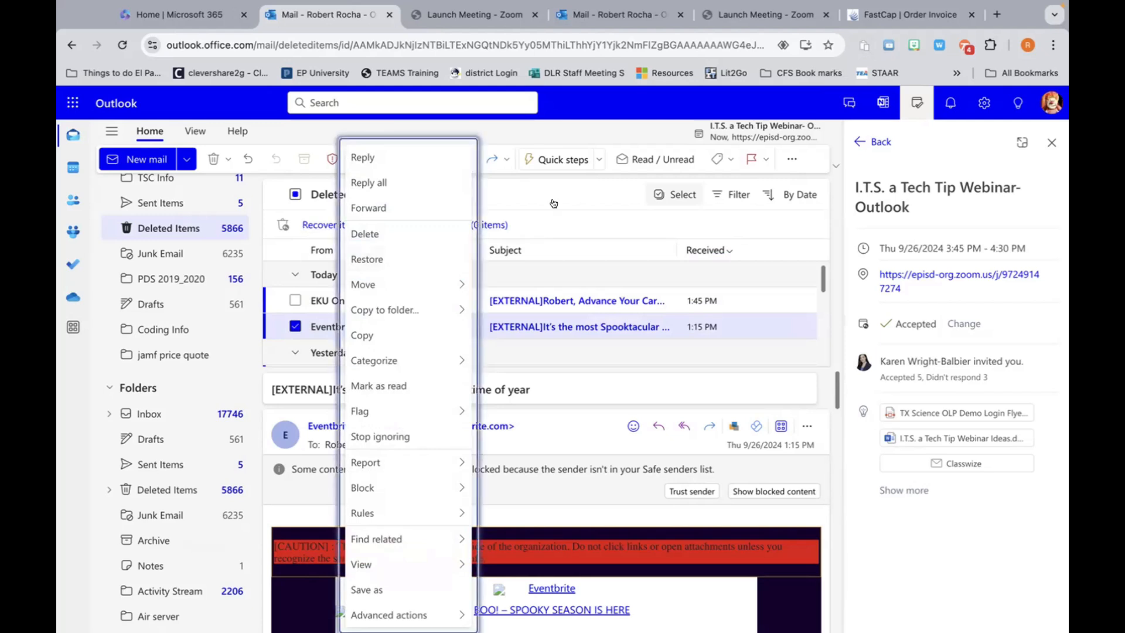
{"action": "key", "text": "Escape"}
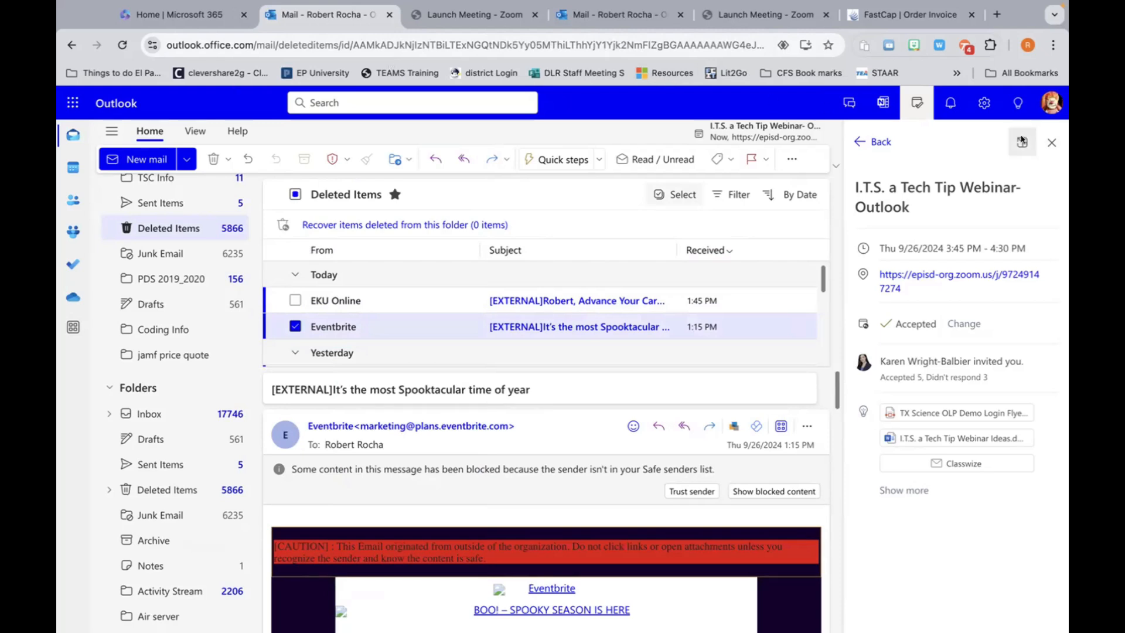
{"action": "left_click", "coordinate": [1052, 142]}
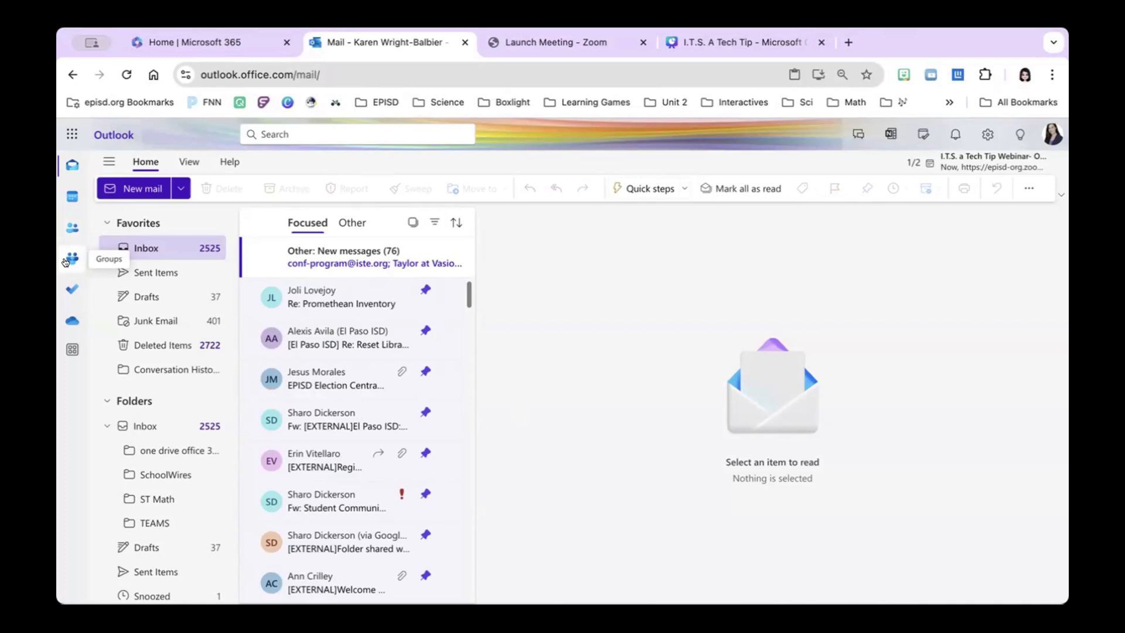
Step: Go to People and show the saved contact lists, including the 143-address school list
{"action": "left_click", "coordinate": [72, 228]}
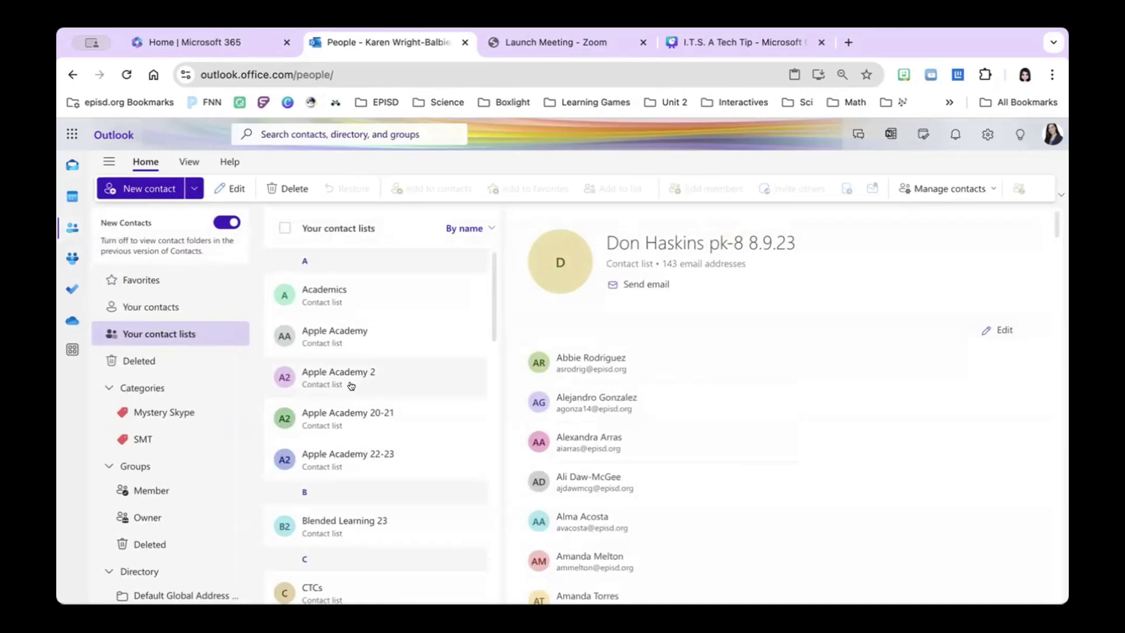
{"action": "left_click", "coordinate": [174, 329]}
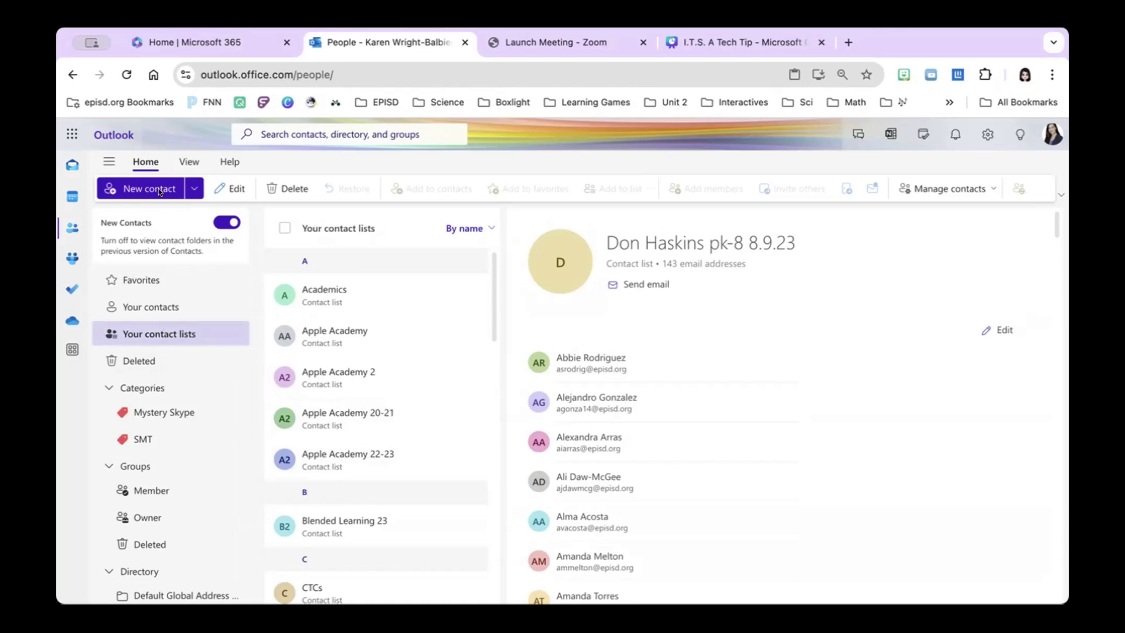
Step: Start a new contact list named 'ITS a Tech Tip Webinar'
{"action": "left_click", "coordinate": [193, 189]}
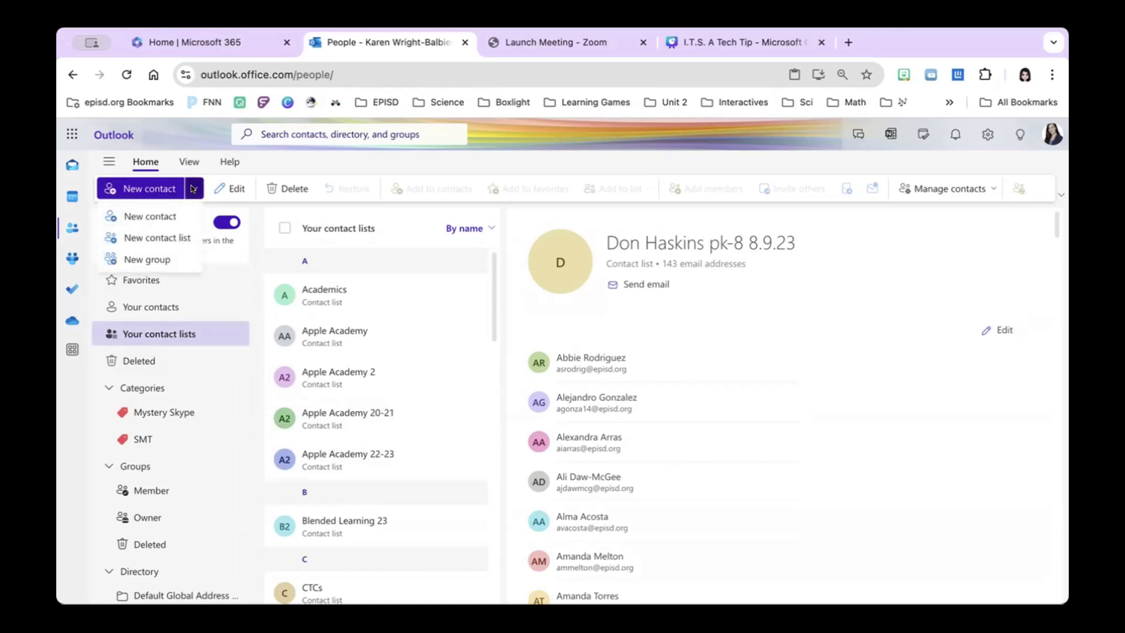
{"action": "left_click", "coordinate": [155, 240]}
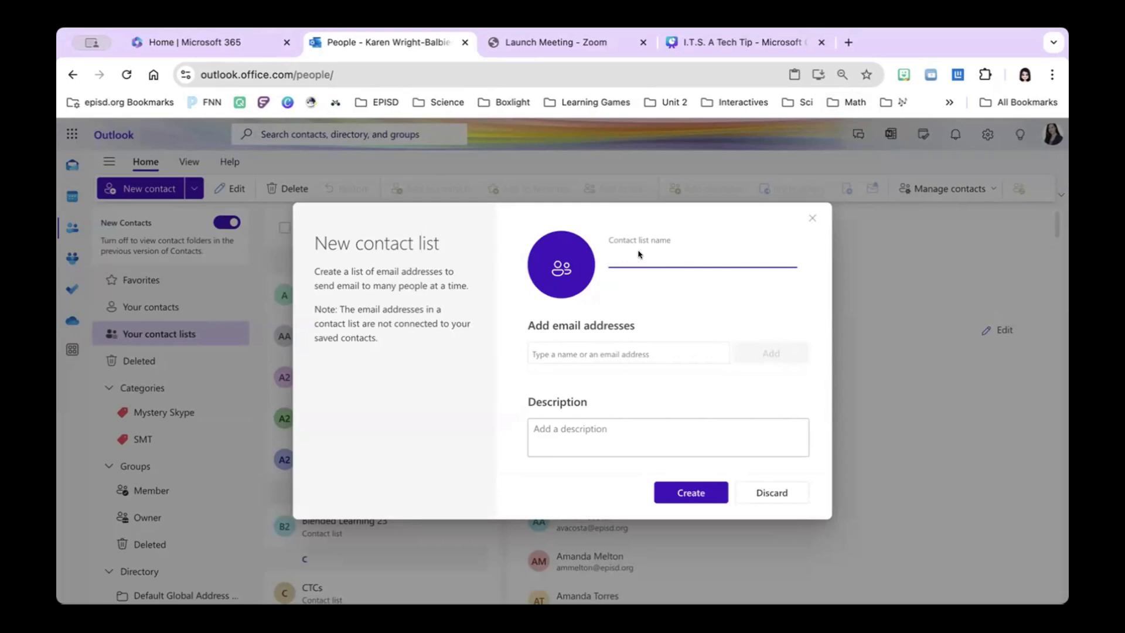
{"action": "type", "text": "ITS a Tech Tip Webinar"}
{"action": "left_click", "coordinate": [620, 353]}
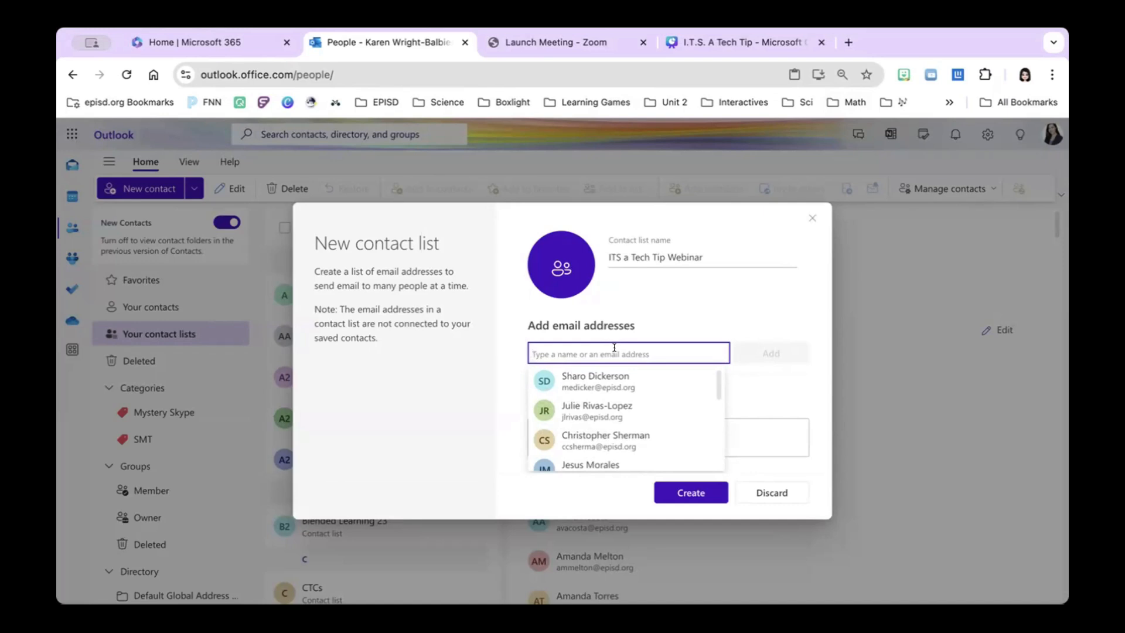
Step: Add three colleagues' addresses to the list, create it, and return to Mail
{"action": "type", "text": "rob"}
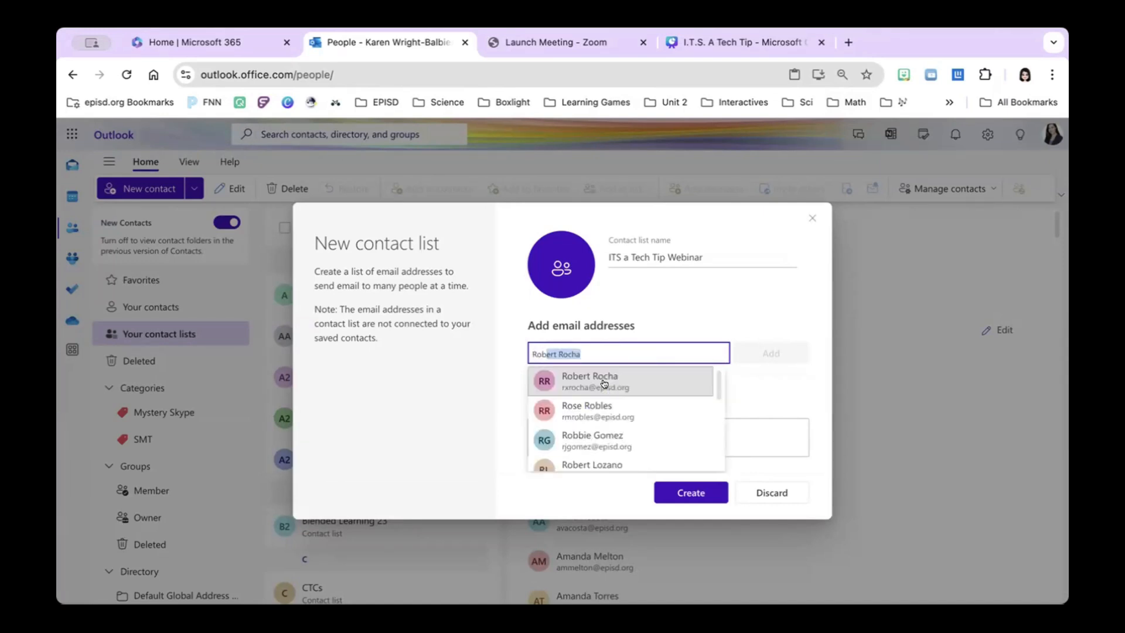
{"action": "left_click", "coordinate": [652, 384]}
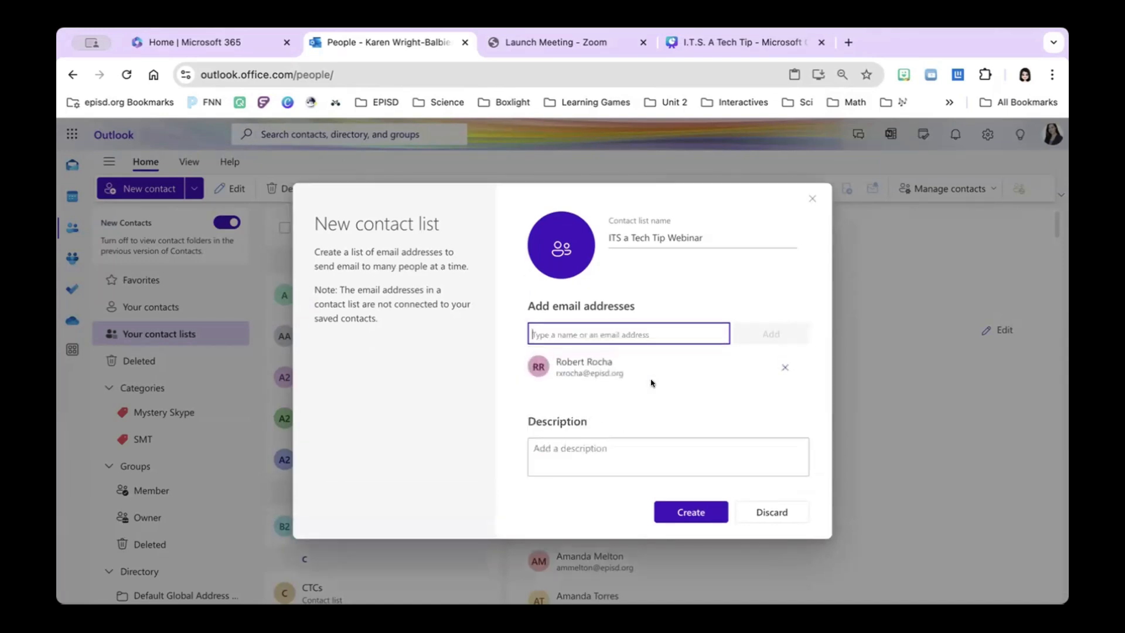
{"action": "type", "text": "Jmm"}
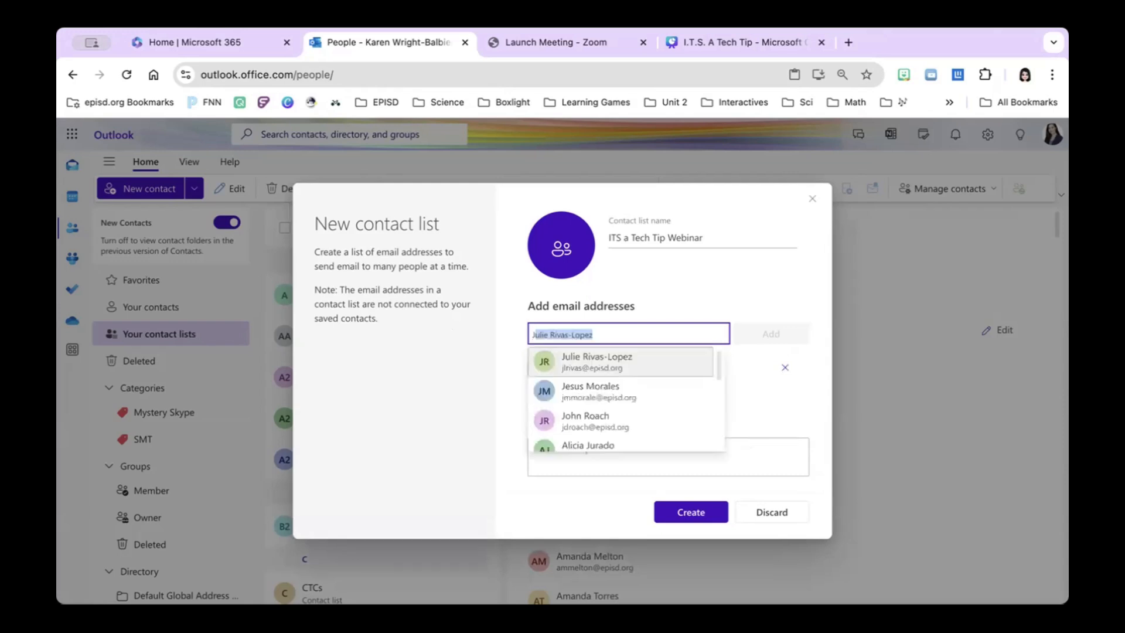
{"action": "left_click", "coordinate": [593, 360]}
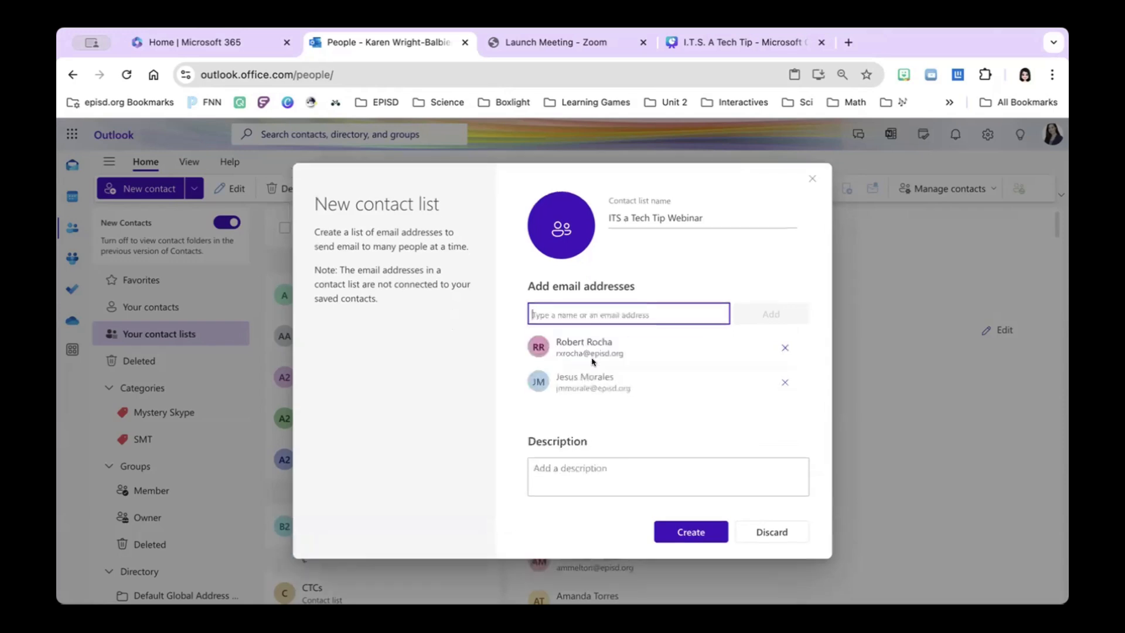
{"action": "type", "text": "jus"}
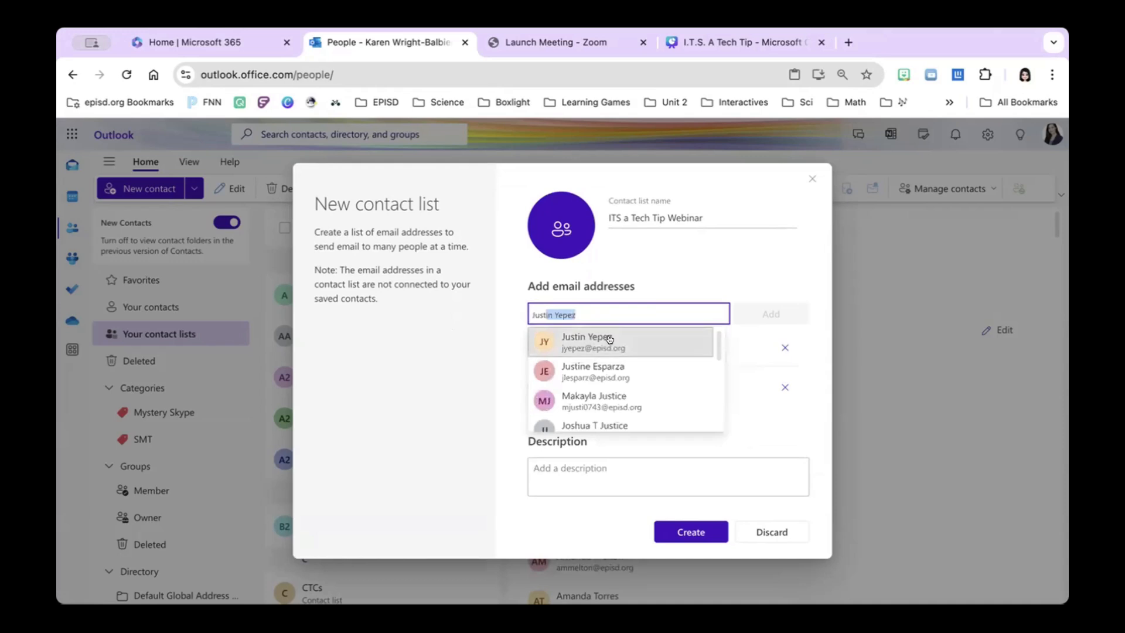
{"action": "left_click", "coordinate": [611, 339]}
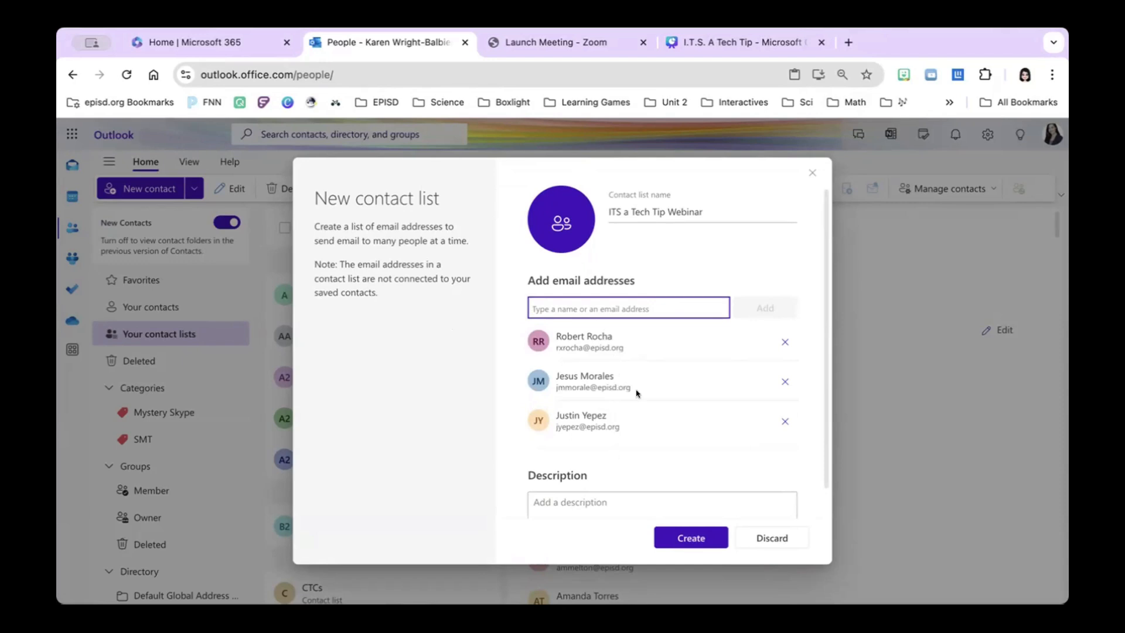
{"action": "left_click", "coordinate": [690, 538]}
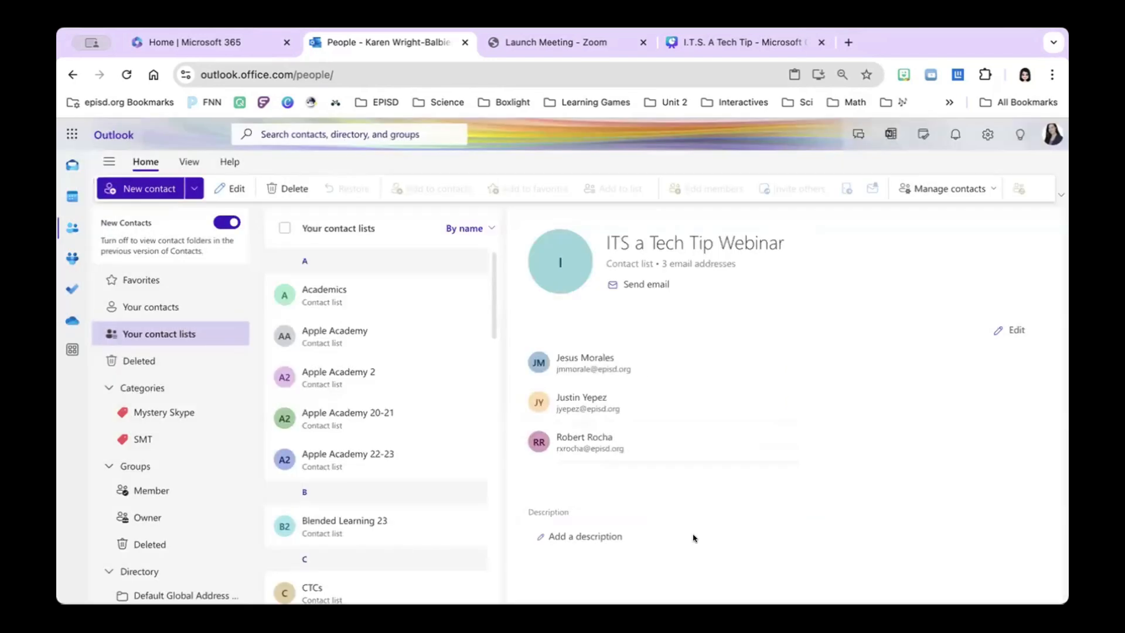
{"action": "left_click", "coordinate": [72, 166]}
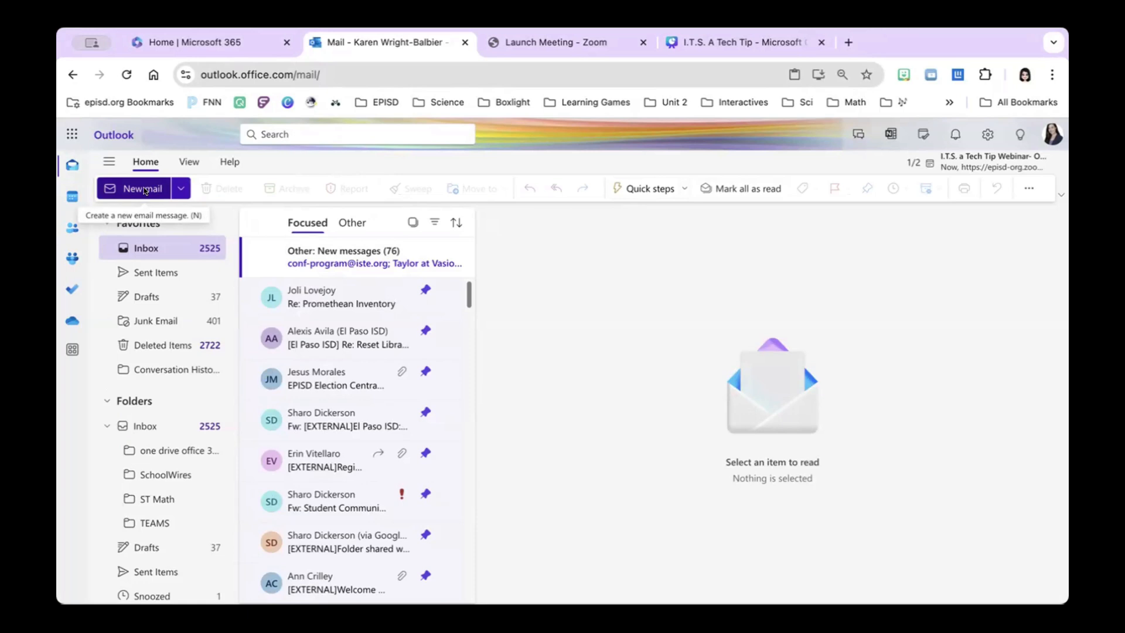
Step: Start a new message addressed to the ITS a Tech Tip Webinar contact list
{"action": "left_click", "coordinate": [144, 189]}
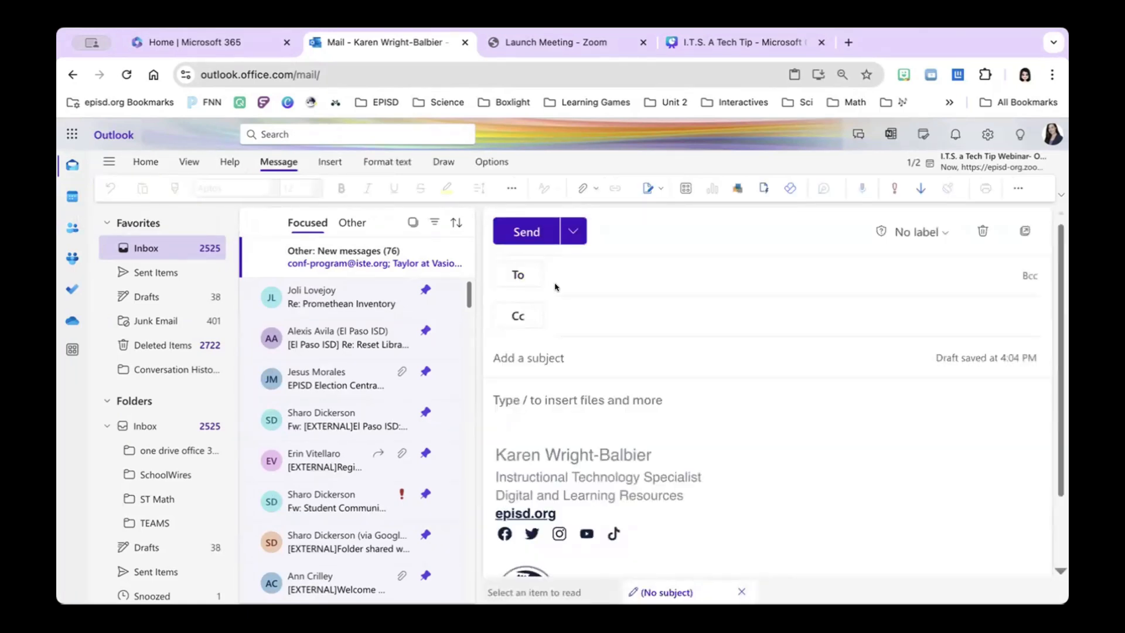
{"action": "left_click", "coordinate": [573, 279]}
{"action": "type", "text": "its"}
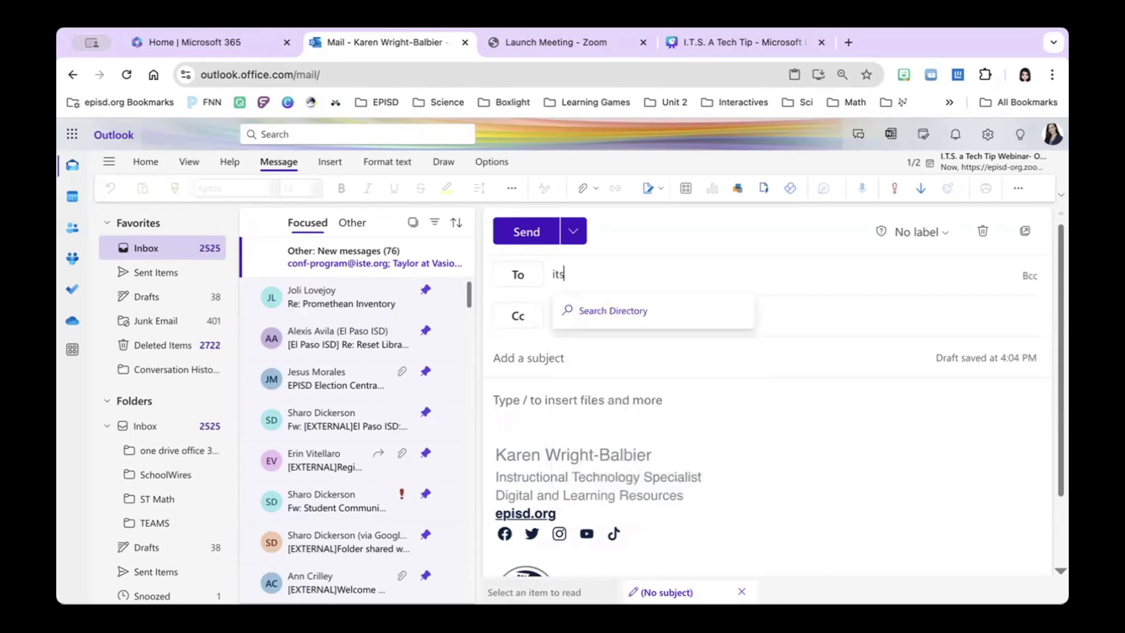
{"action": "type", "text": " a tech tip"}
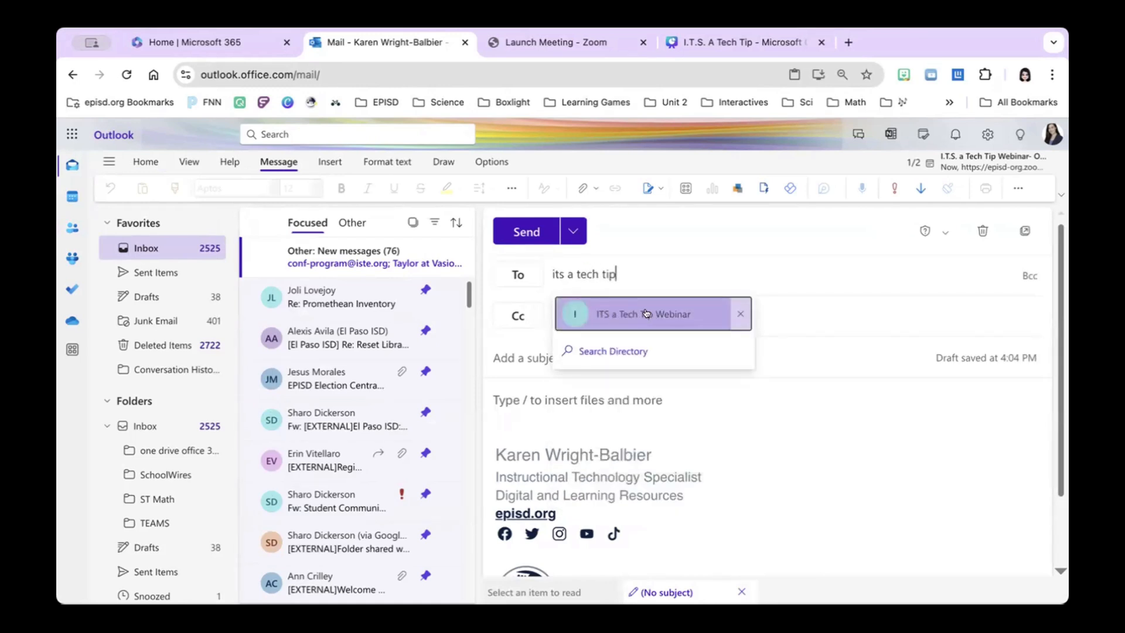
{"action": "left_click", "coordinate": [647, 313]}
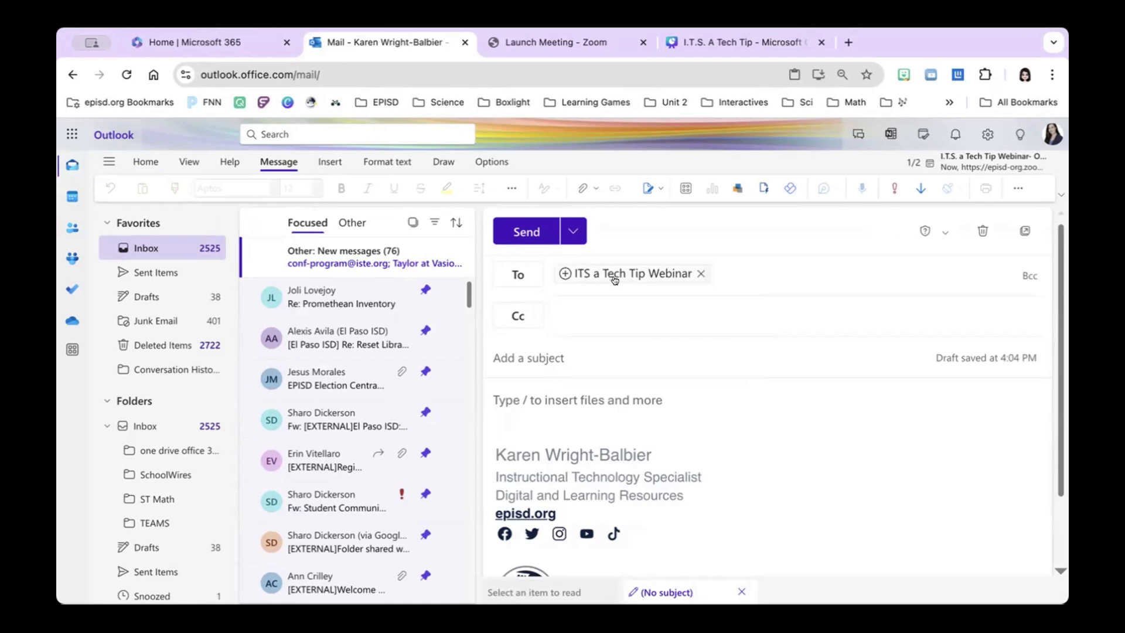
Step: Expand the contact list into individual recipients and remove each of them
{"action": "mouse_move", "coordinate": [614, 280]}
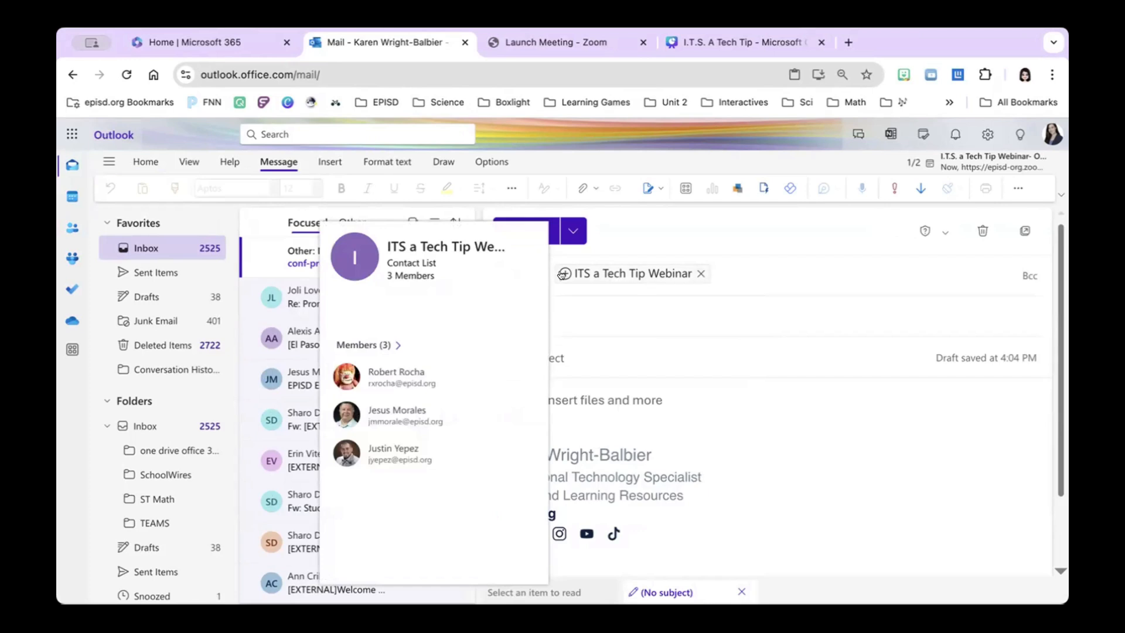
{"action": "mouse_move", "coordinate": [561, 275]}
{"action": "left_click", "coordinate": [562, 275]}
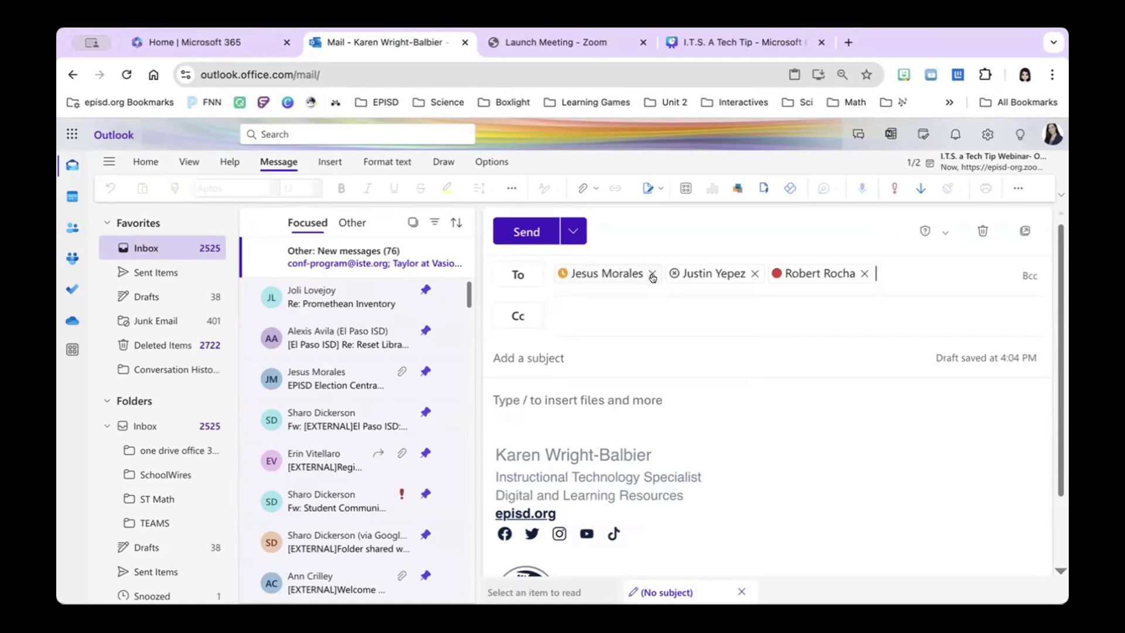
{"action": "mouse_move", "coordinate": [651, 274]}
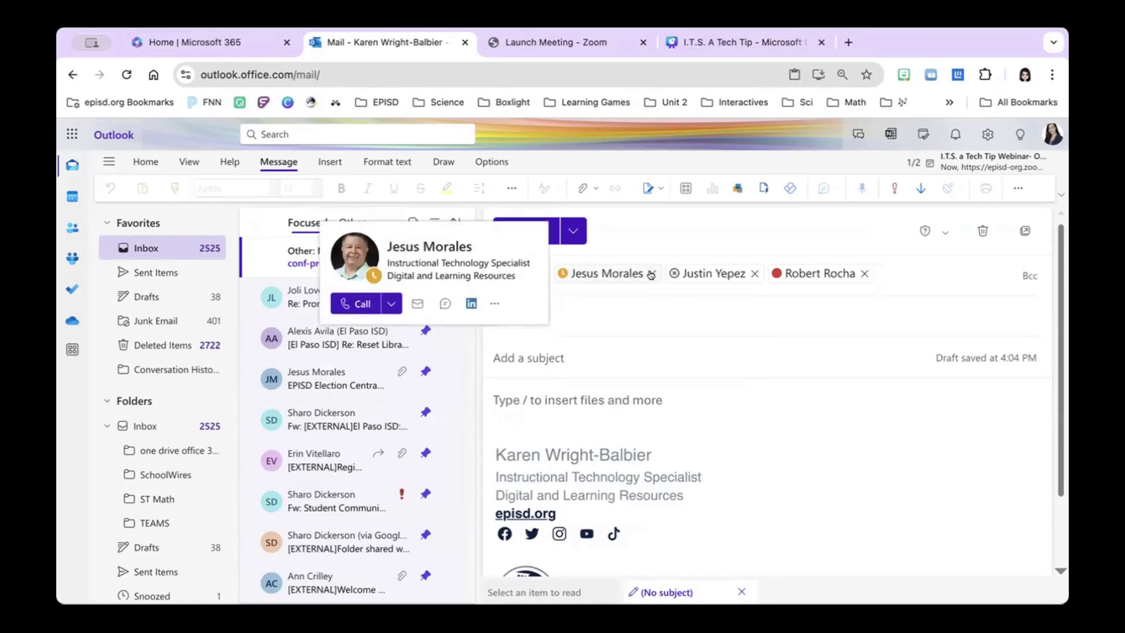
{"action": "left_click", "coordinate": [650, 274]}
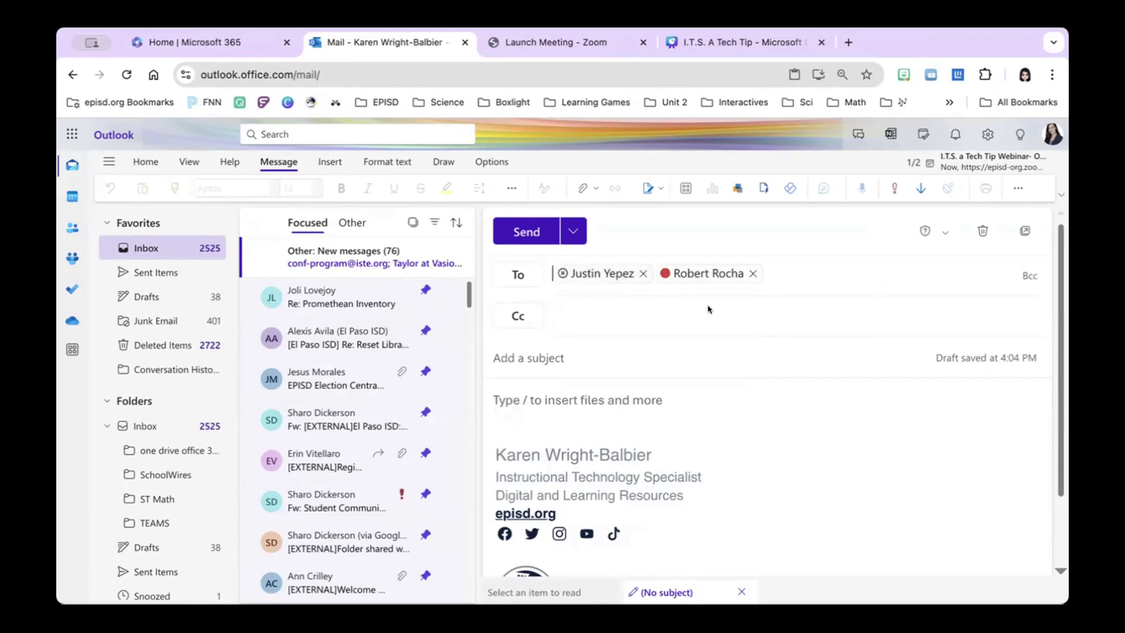
{"action": "left_click", "coordinate": [578, 350]}
{"action": "left_click", "coordinate": [753, 274]}
{"action": "left_click", "coordinate": [642, 274]}
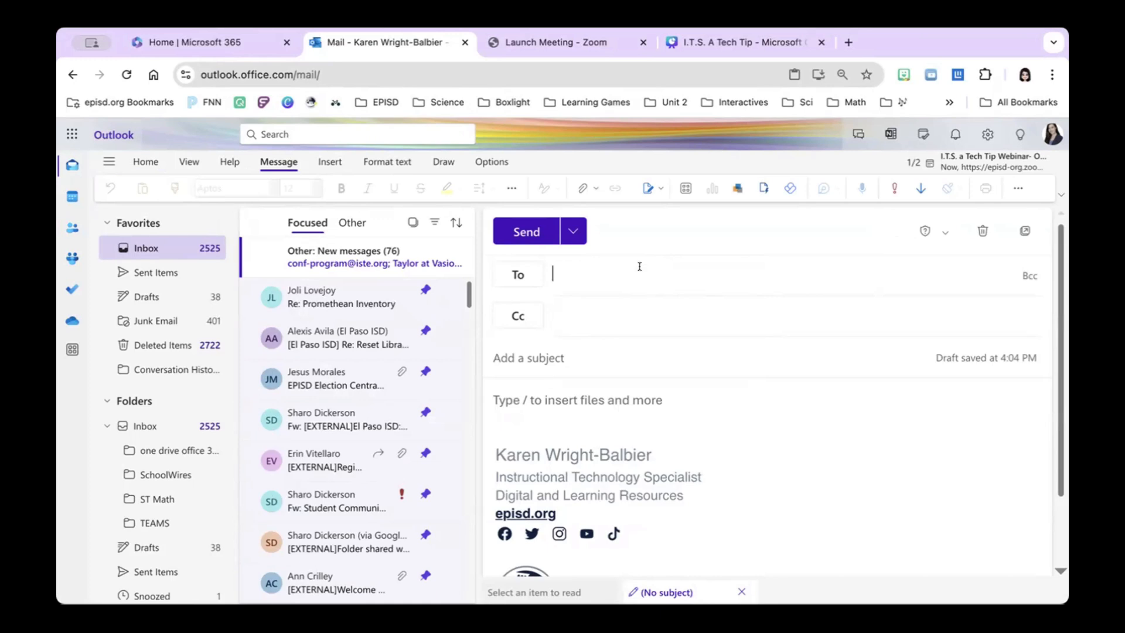
Step: Re-add the ITS contact list as recipient, remove it again, then switch to Groups
{"action": "type", "text": "its"}
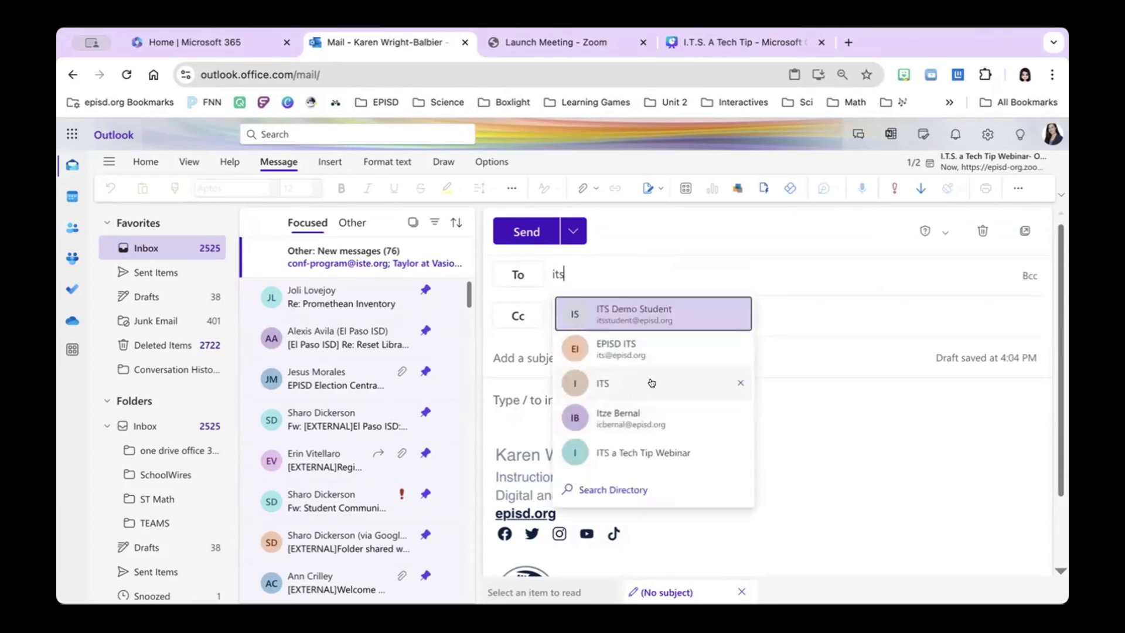
{"action": "left_click", "coordinate": [664, 385]}
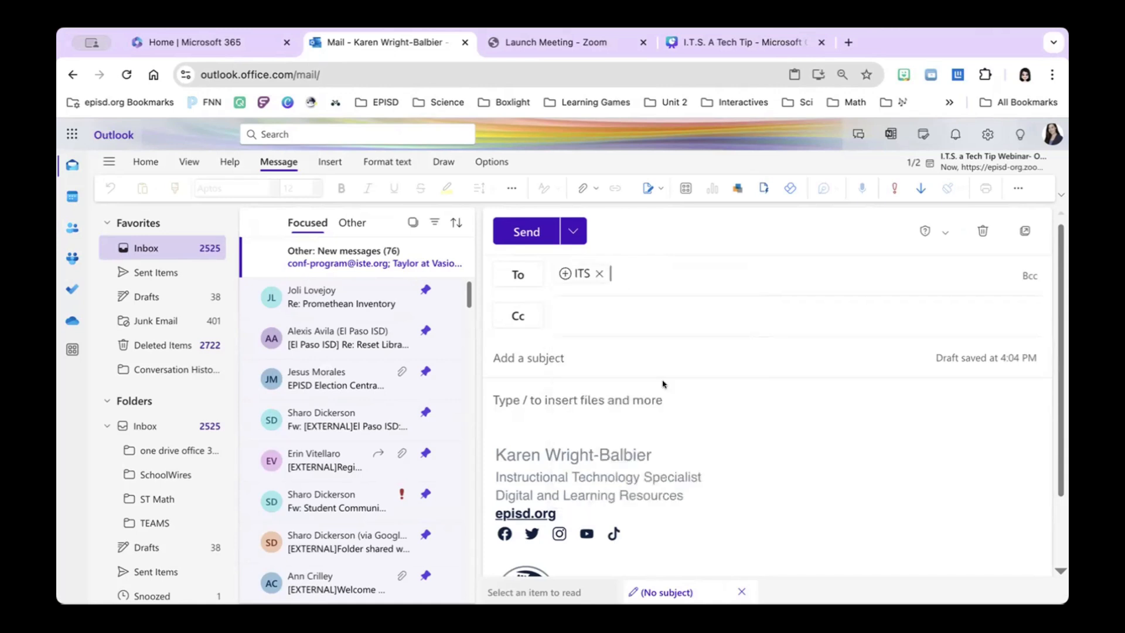
{"action": "left_click", "coordinate": [598, 274]}
{"action": "type", "text": "its"}
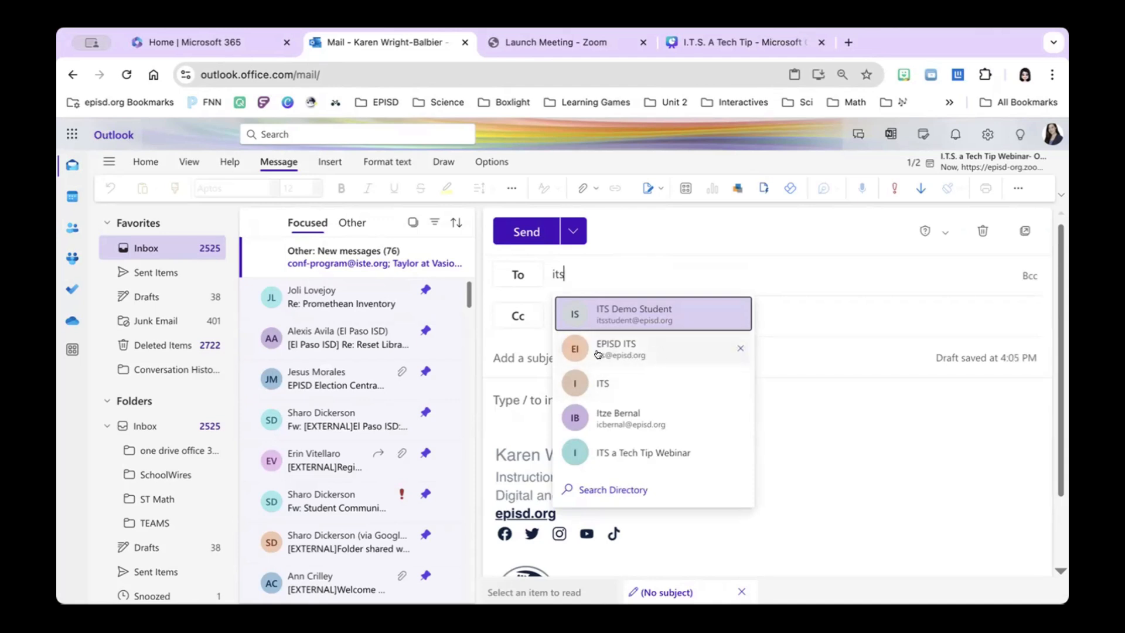
{"action": "left_click", "coordinate": [71, 258]}
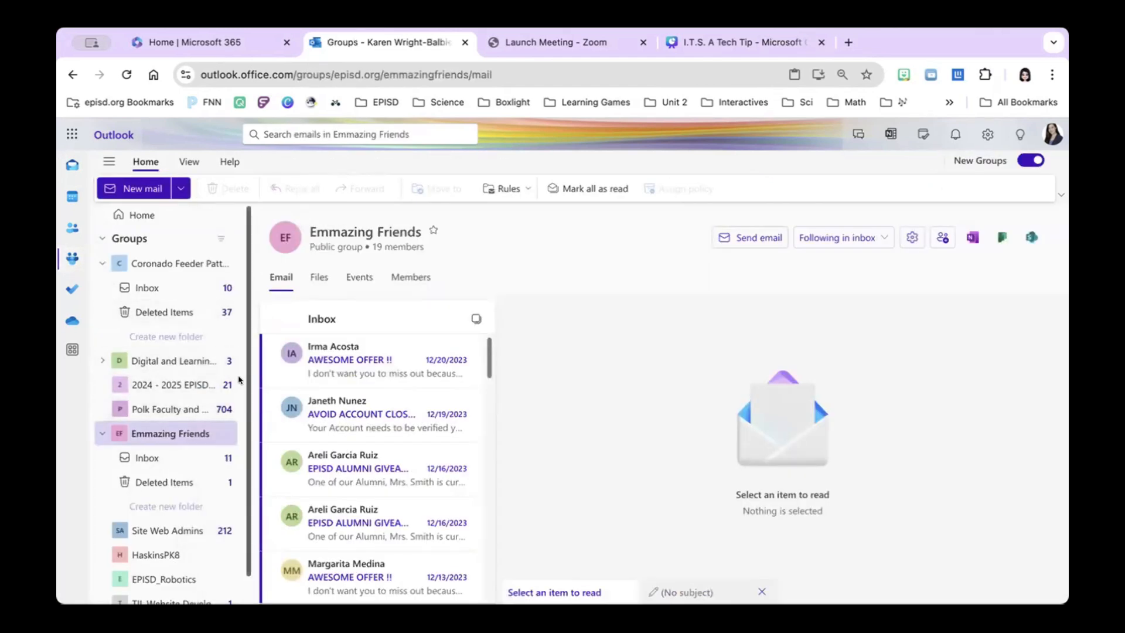
Step: View the Polk Faculty and Staff group's email, then go to the People page
{"action": "left_click", "coordinate": [157, 409]}
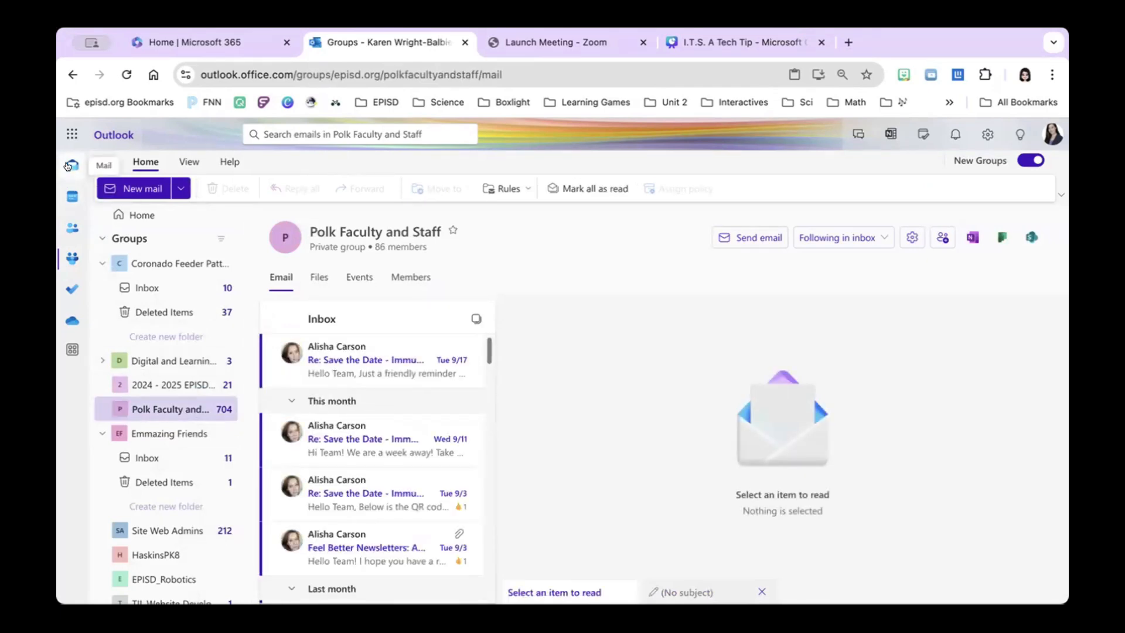
{"action": "left_click", "coordinate": [73, 227]}
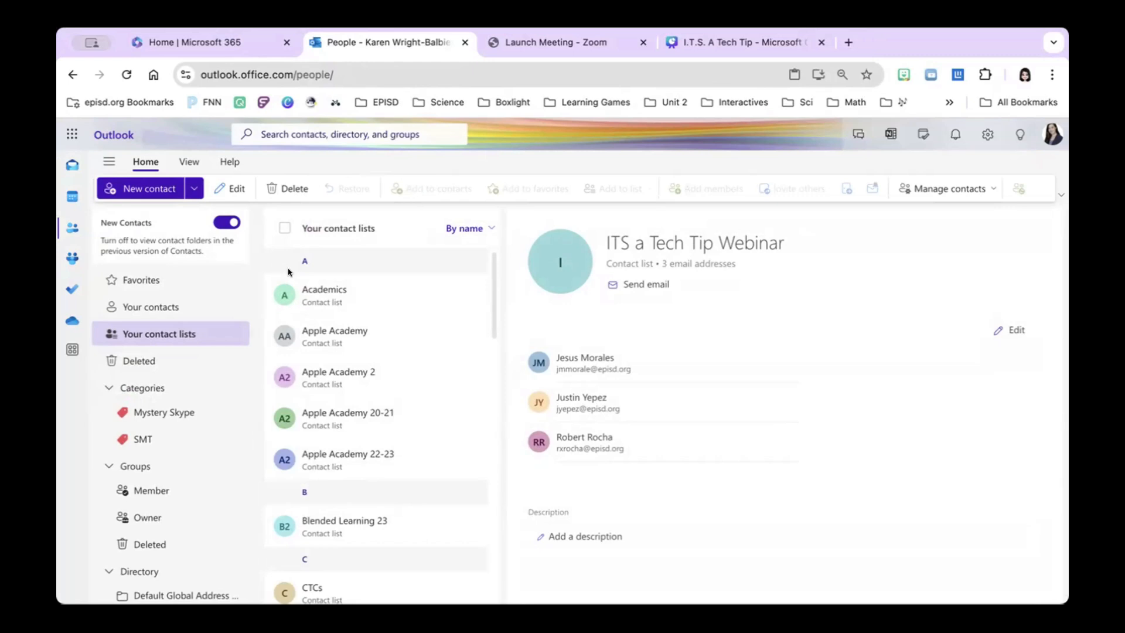
Step: Open the ITS contact list from Your contact lists, save it unchanged, and return to Mail
{"action": "left_click", "coordinate": [158, 334]}
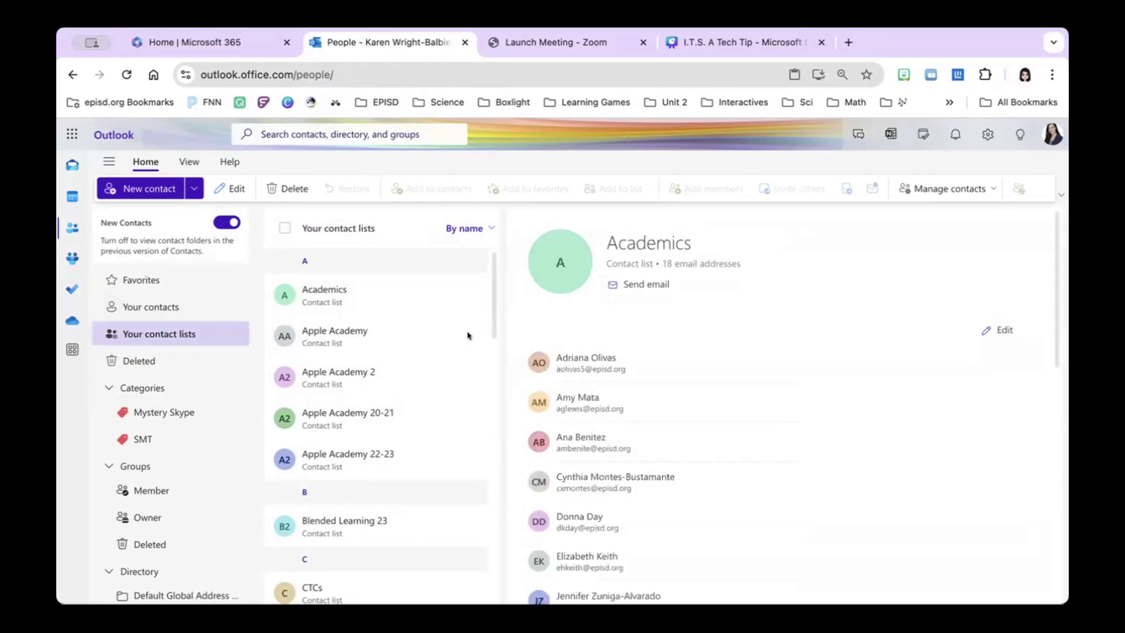
{"action": "scroll", "coordinate": [375, 447], "scroll_direction": "down", "scroll_amount": 10}
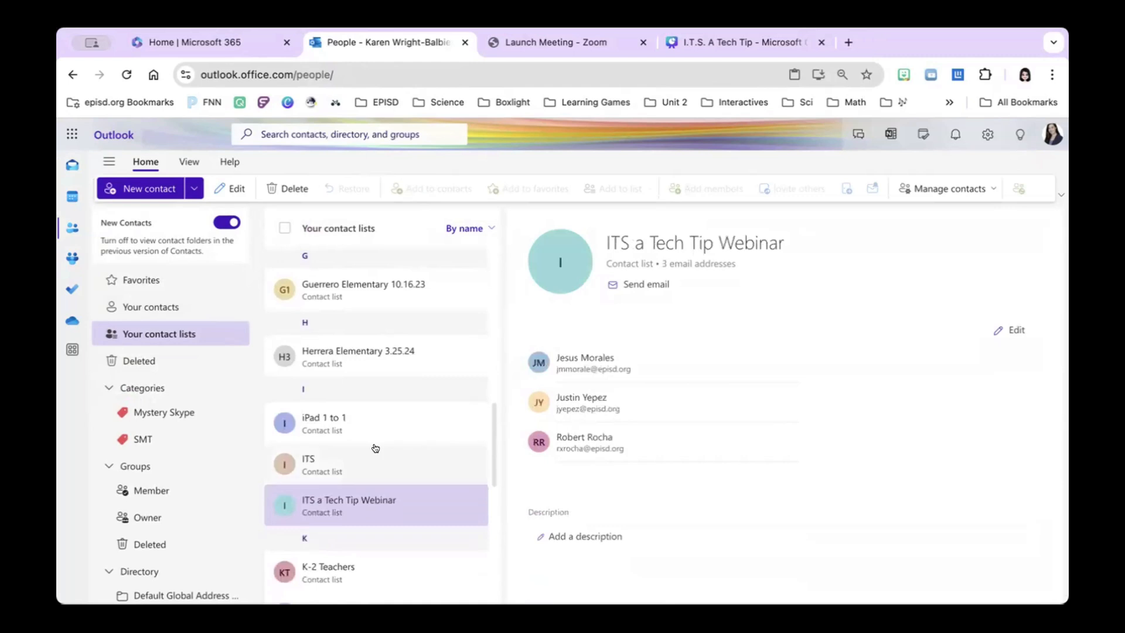
{"action": "left_click", "coordinate": [331, 449]}
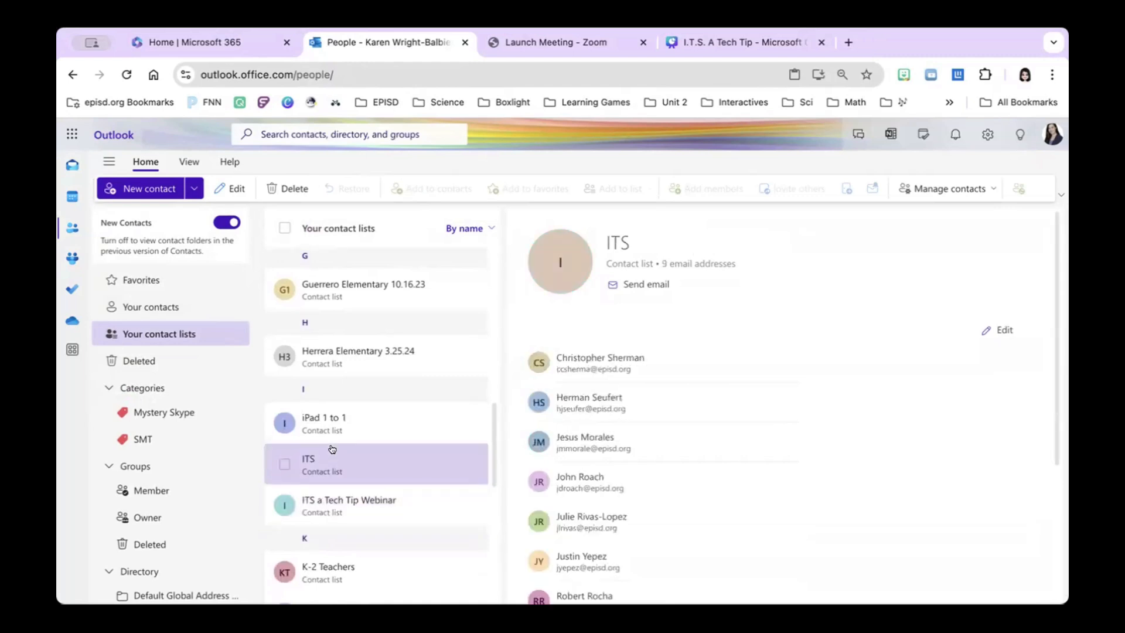
{"action": "left_click", "coordinate": [998, 330]}
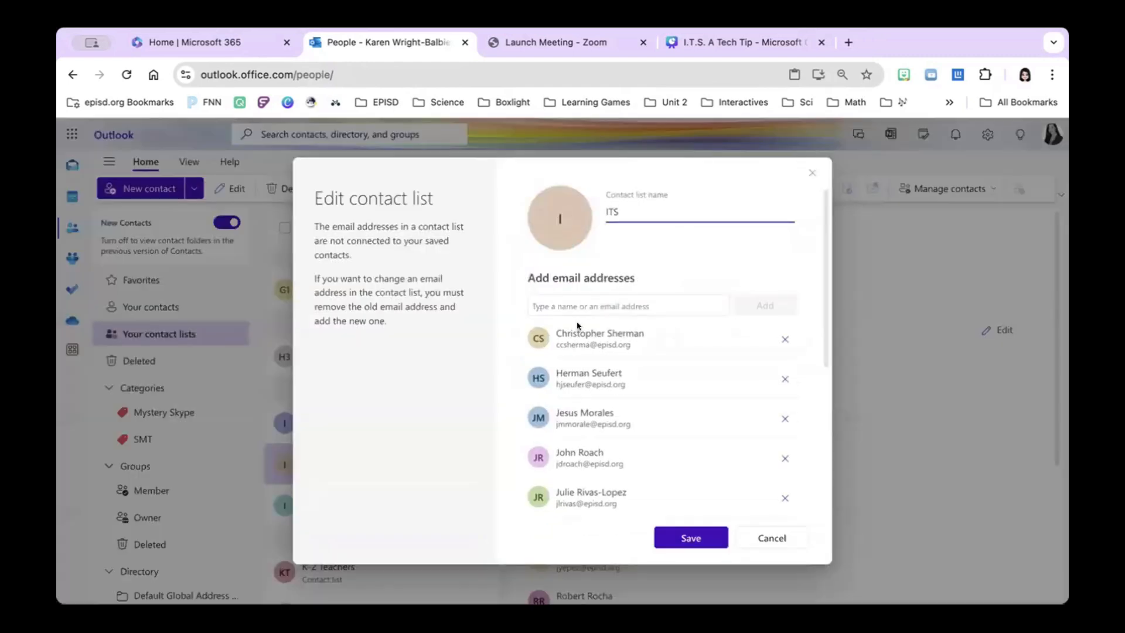
{"action": "left_click", "coordinate": [690, 538]}
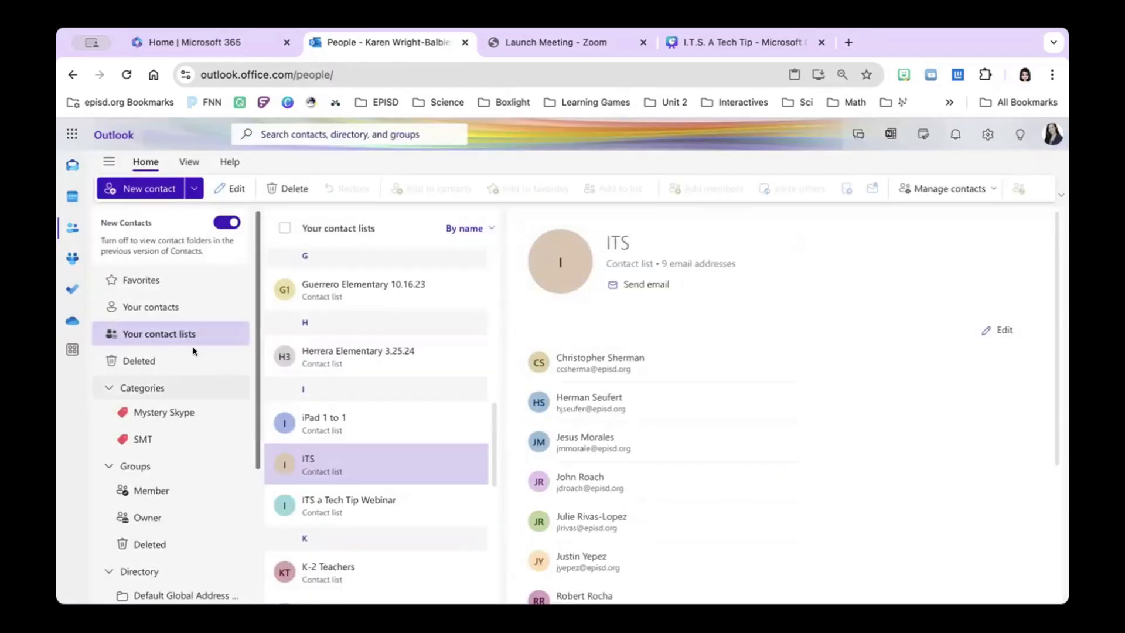
{"action": "left_click", "coordinate": [69, 166]}
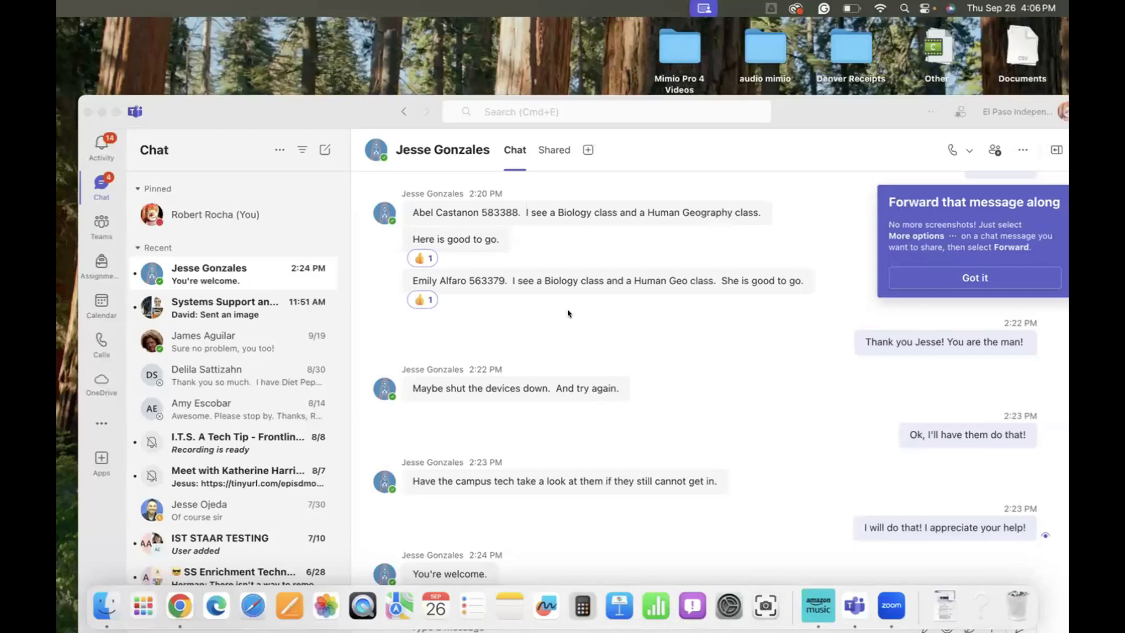
Step: Minimize the Teams window and bring Chrome with Outlook's Deleted Items back
{"action": "left_click", "coordinate": [100, 112]}
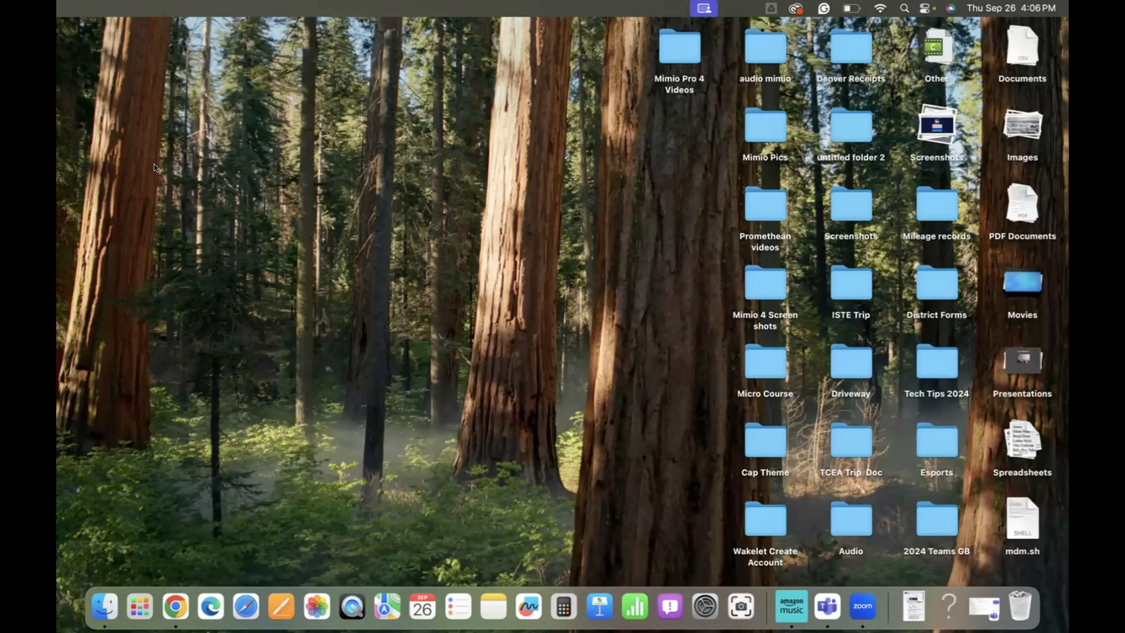
{"action": "left_click", "coordinate": [164, 606]}
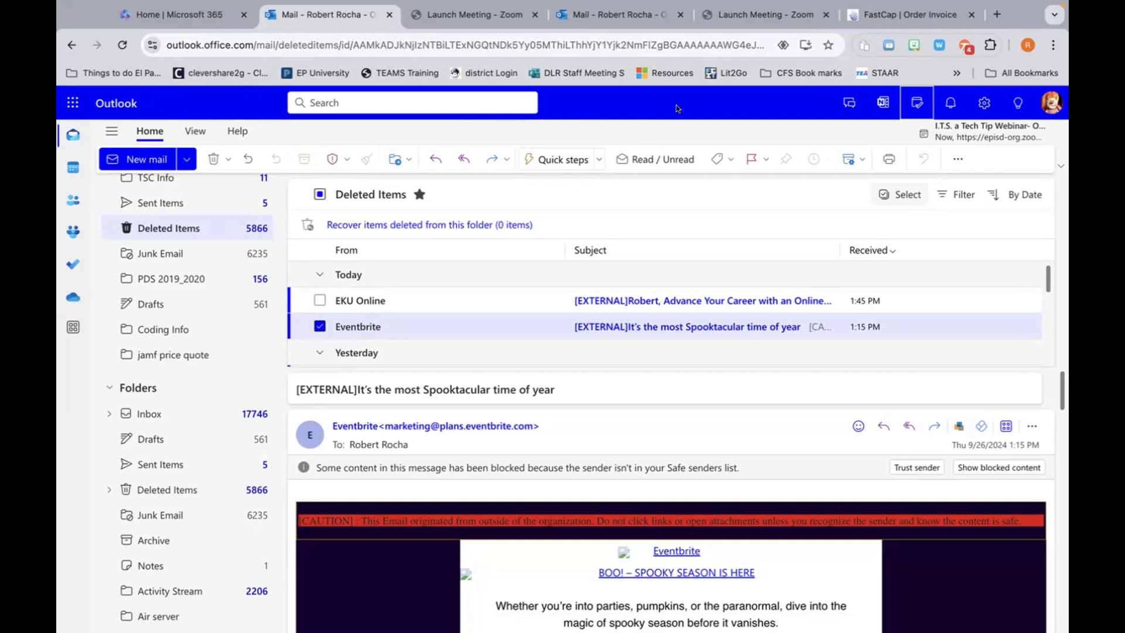
Step: Open Settings at Mail > Layout, where message text size is Large
{"action": "left_click", "coordinate": [984, 105]}
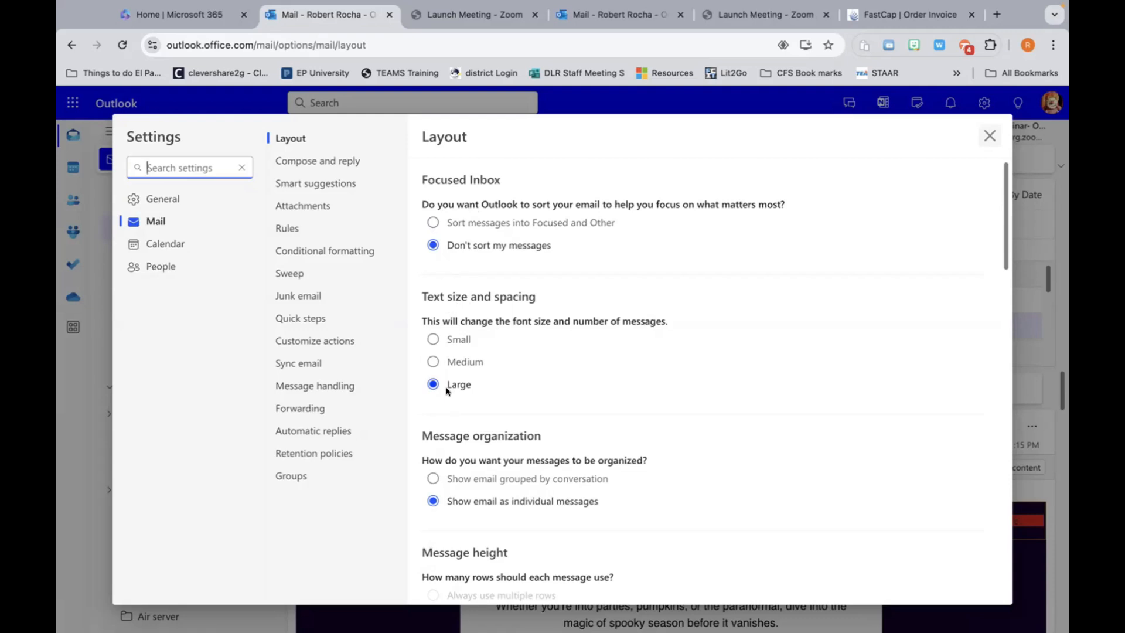
Step: Set the message text size to Small, save, and close Settings to preview it
{"action": "left_click", "coordinate": [434, 341]}
{"action": "left_click", "coordinate": [981, 135]}
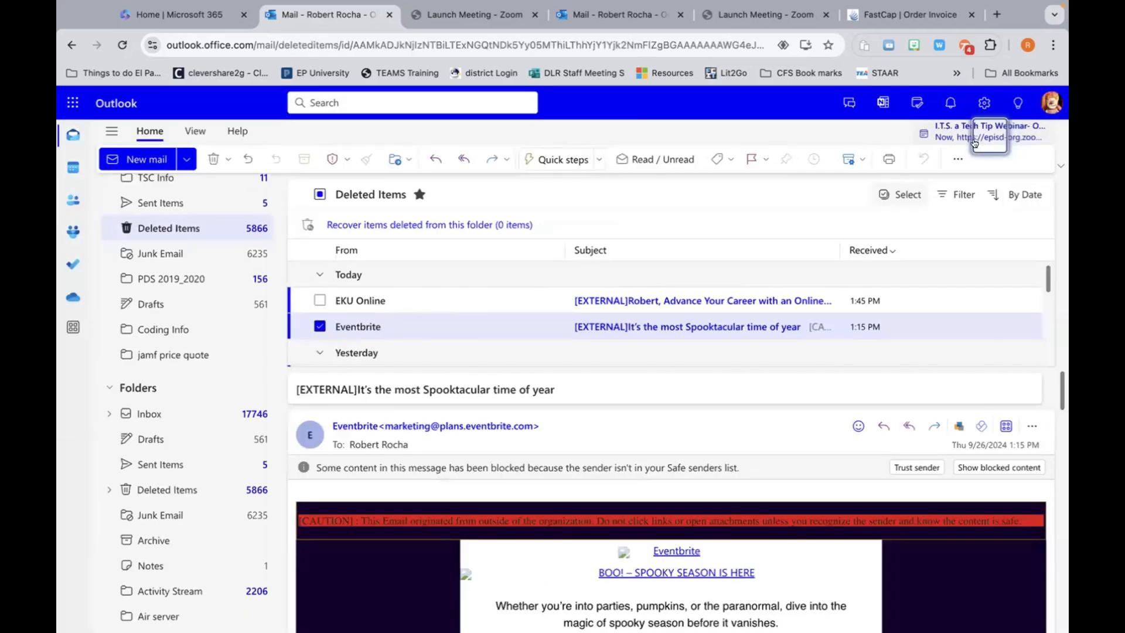
{"action": "left_click", "coordinate": [978, 103]}
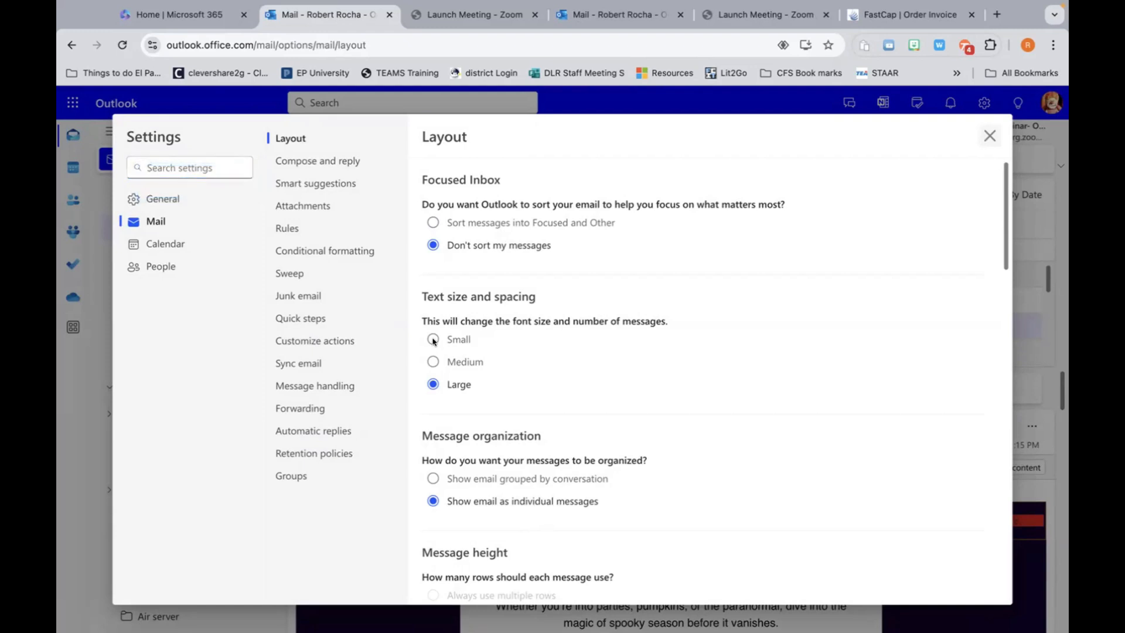
{"action": "left_click", "coordinate": [433, 340]}
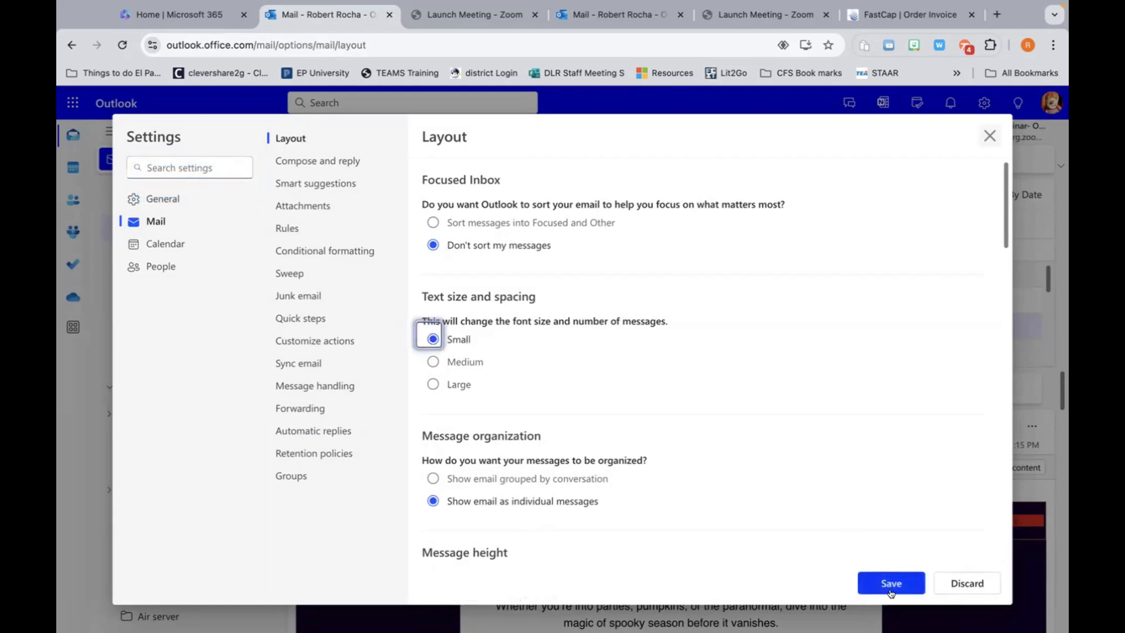
{"action": "left_click", "coordinate": [897, 582]}
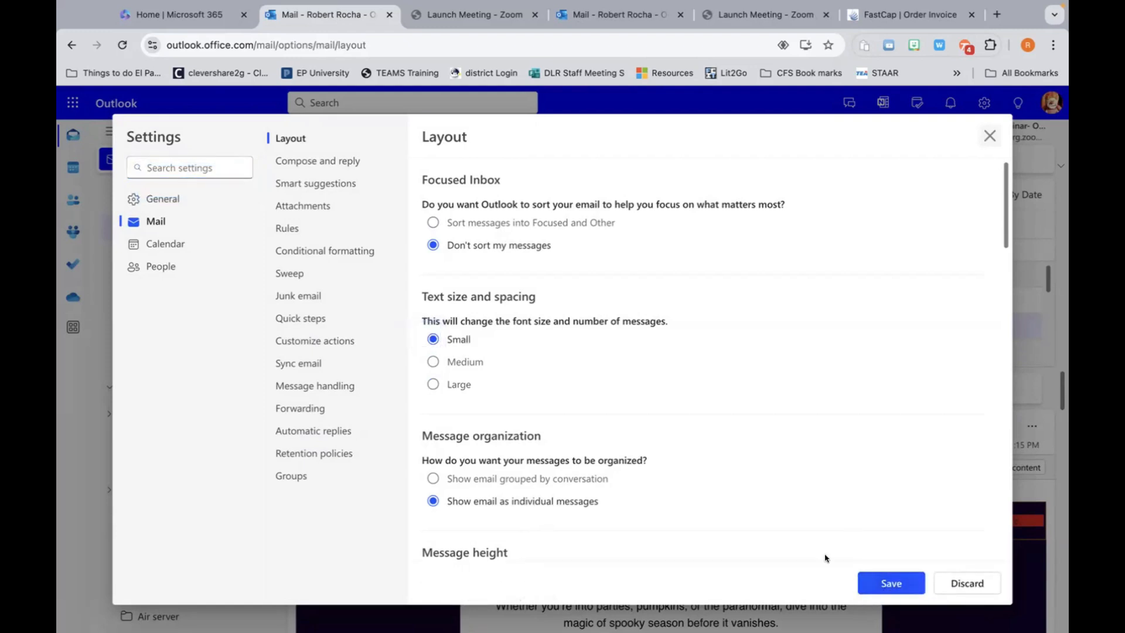
{"action": "left_click", "coordinate": [891, 579]}
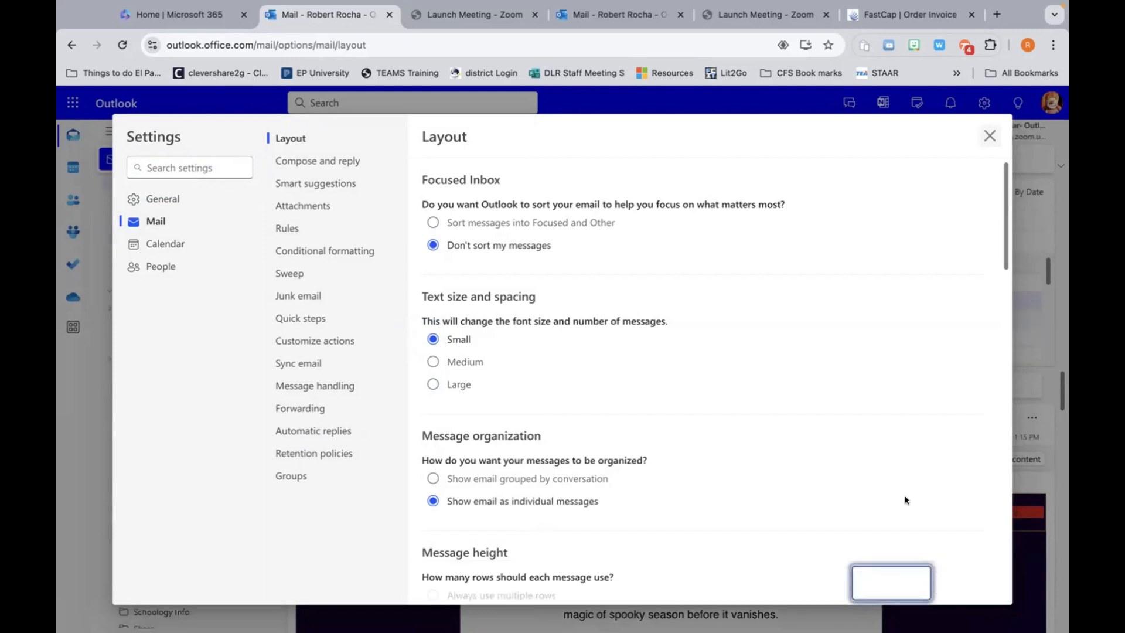
{"action": "left_click", "coordinate": [989, 134]}
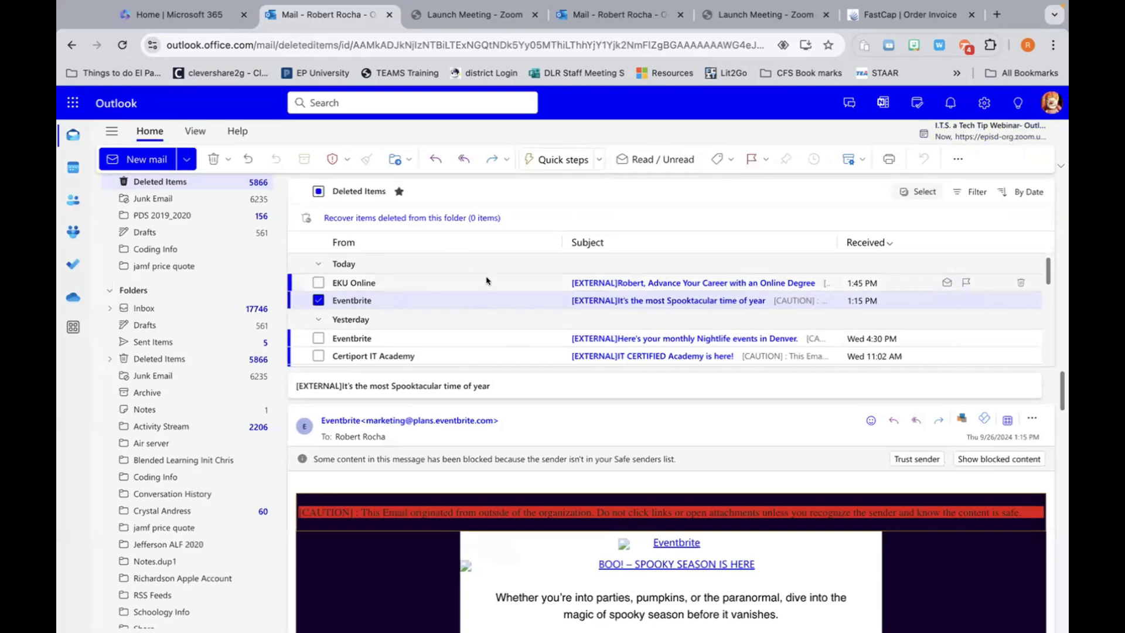
Step: Reopen Mail Layout settings and save the message text size back to Large
{"action": "left_click", "coordinate": [985, 103]}
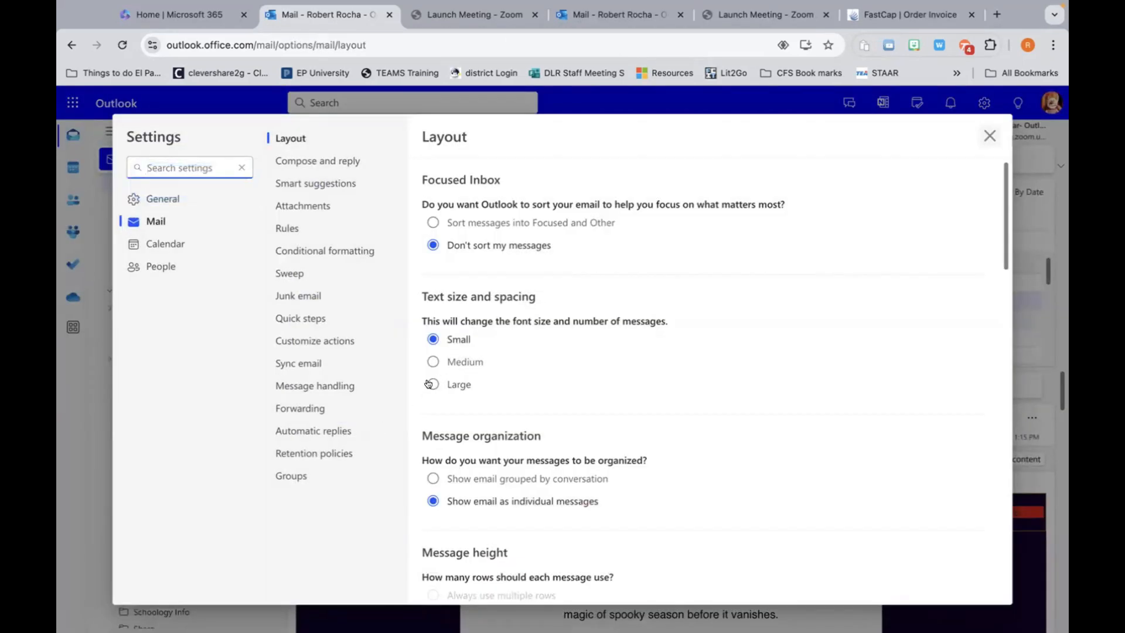
{"action": "left_click", "coordinate": [433, 384]}
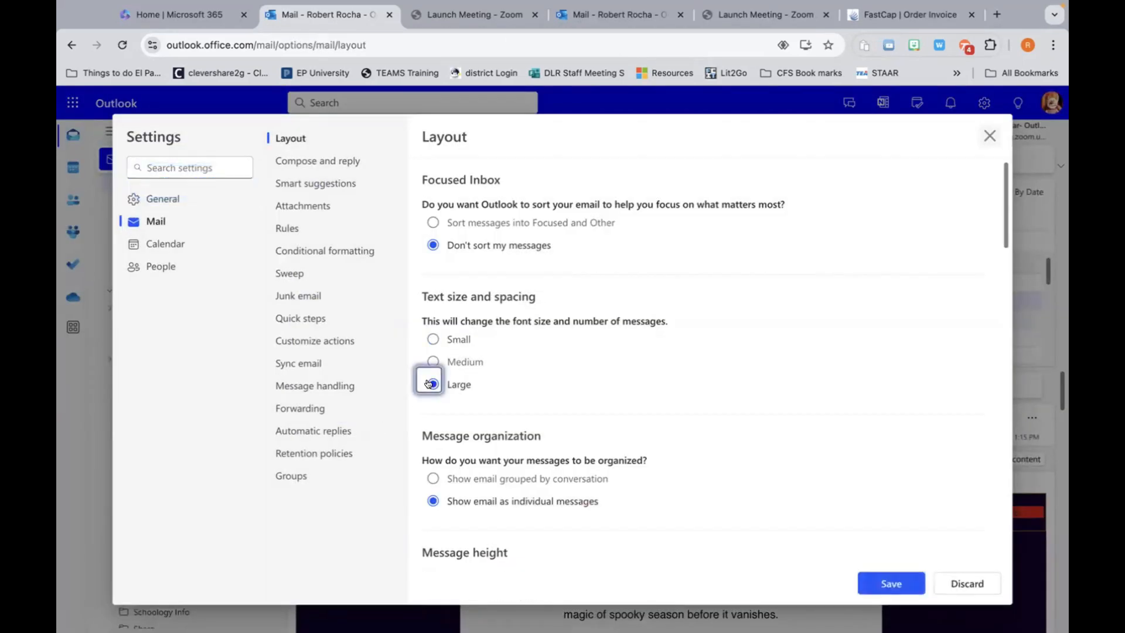
{"action": "left_click", "coordinate": [883, 583]}
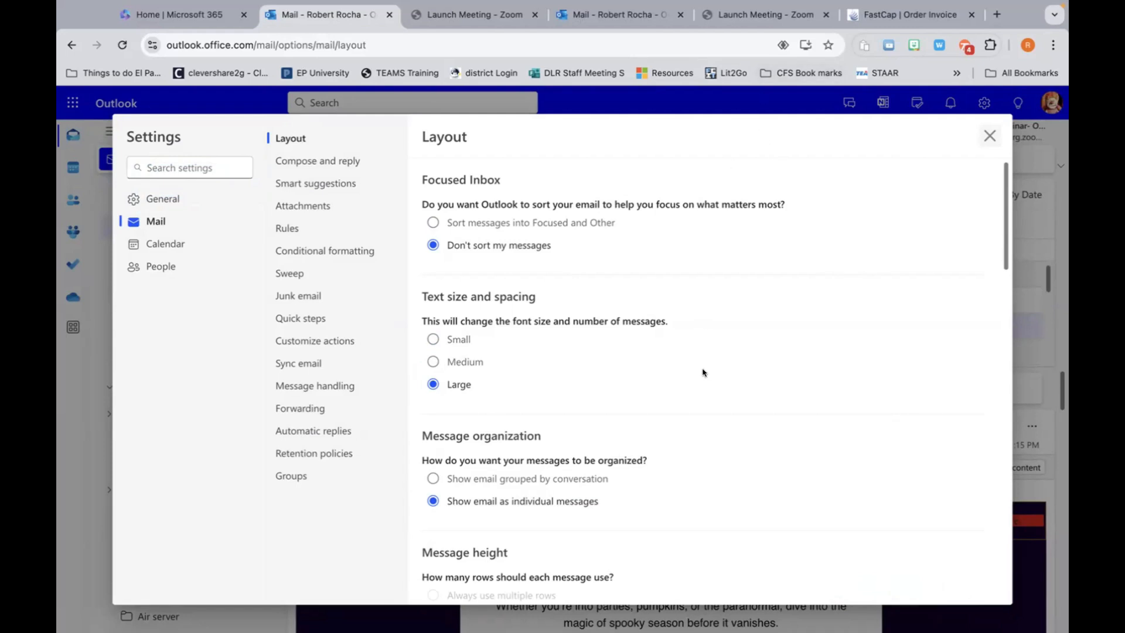
{"action": "scroll", "coordinate": [703, 372], "scroll_direction": "down", "scroll_amount": 5}
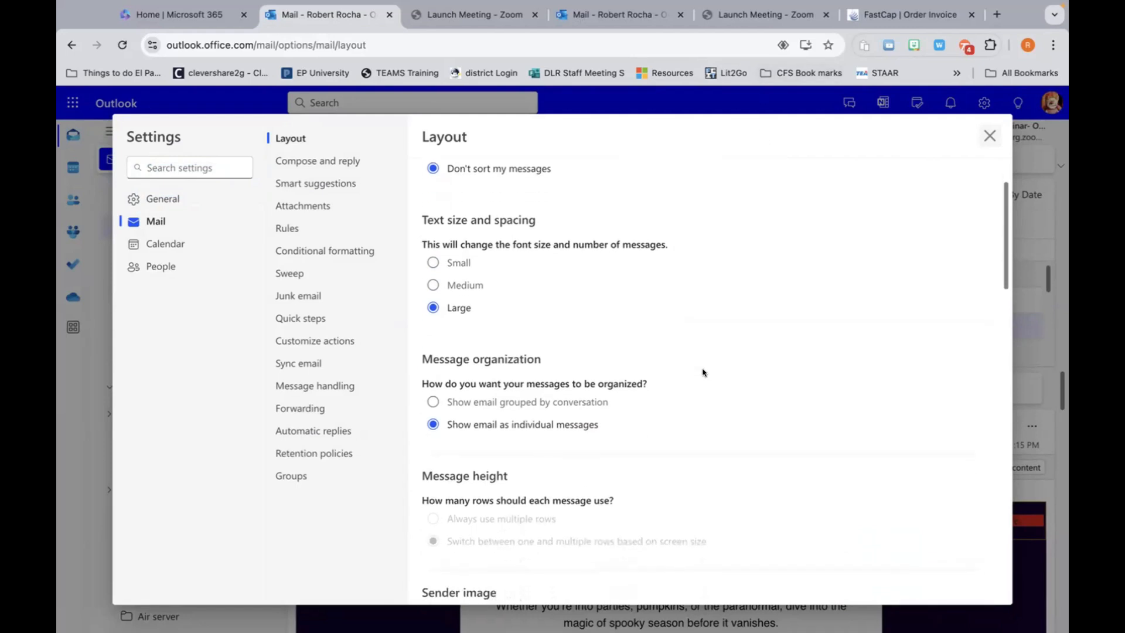
{"action": "scroll", "coordinate": [703, 372], "scroll_direction": "down", "scroll_amount": 2}
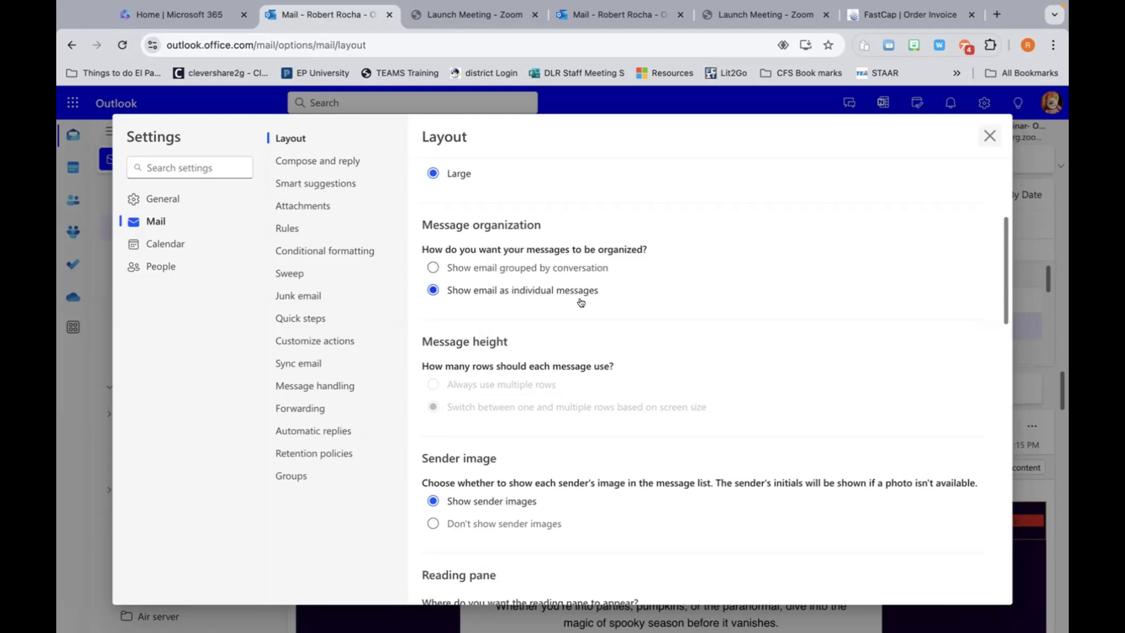
{"action": "scroll", "coordinate": [580, 302], "scroll_direction": "down", "scroll_amount": 1}
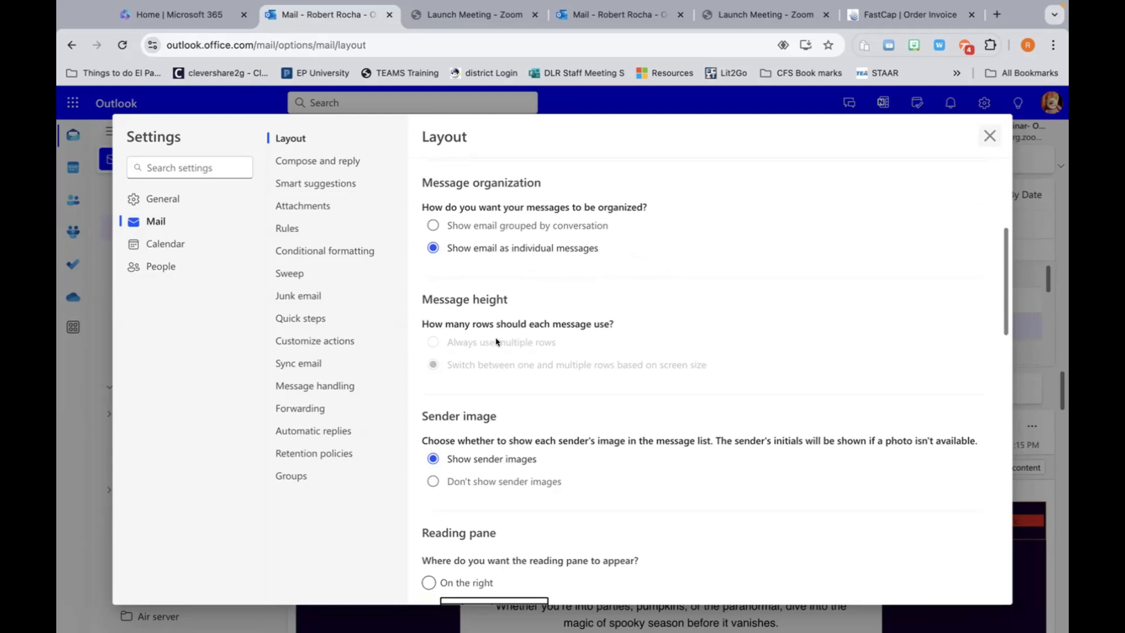
{"action": "scroll", "coordinate": [510, 345], "scroll_direction": "down", "scroll_amount": 4}
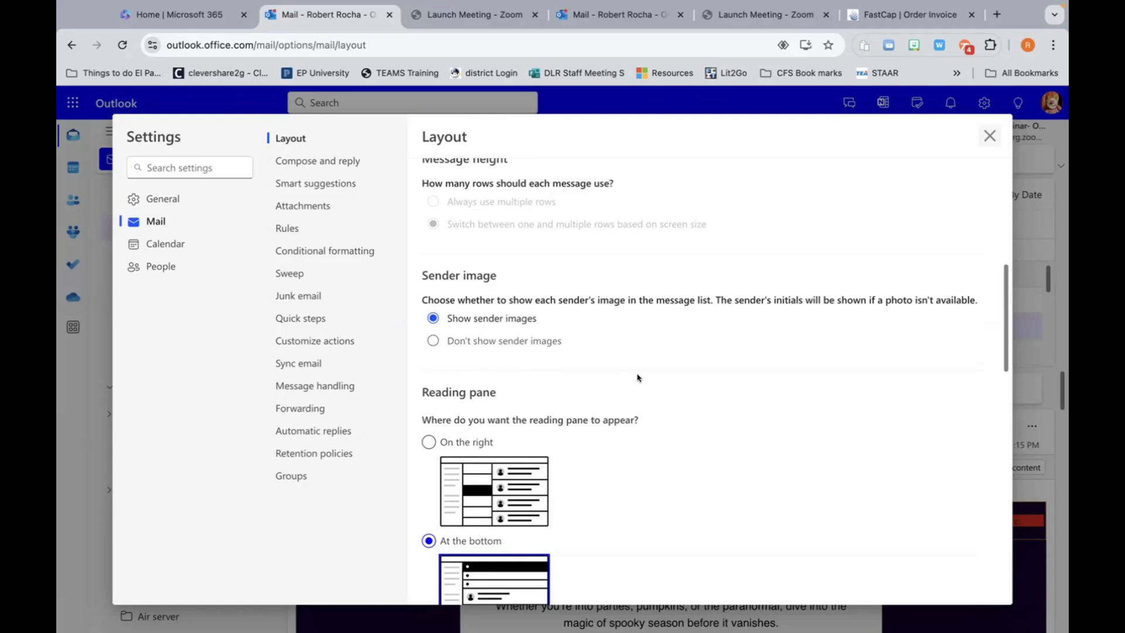
{"action": "scroll", "coordinate": [625, 369], "scroll_direction": "down", "scroll_amount": 1}
{"action": "scroll", "coordinate": [638, 378], "scroll_direction": "down", "scroll_amount": 1}
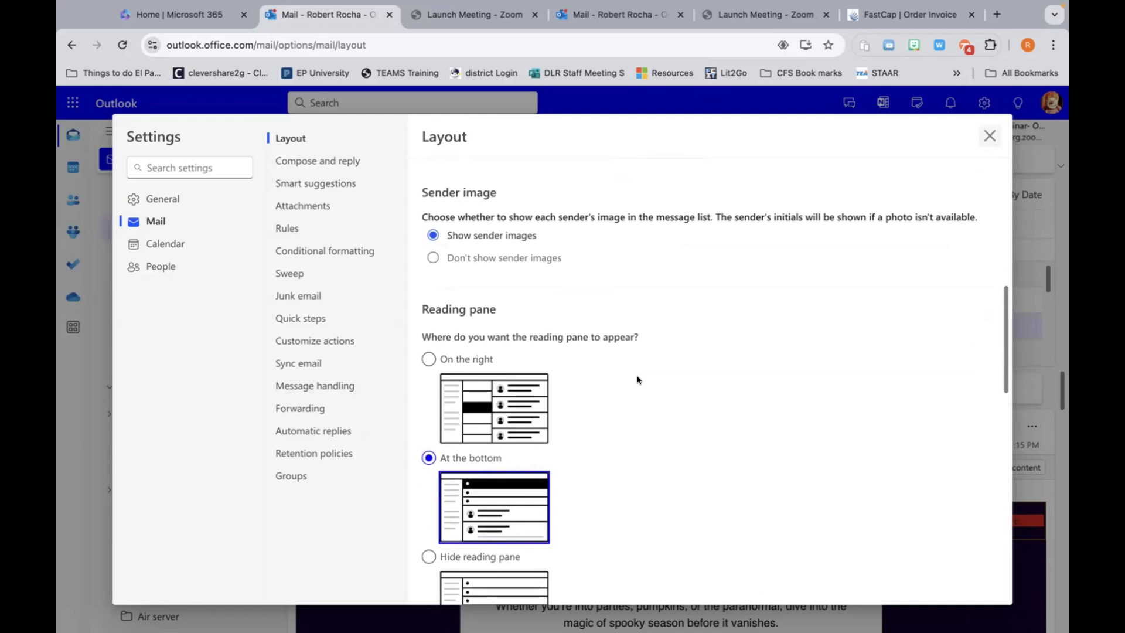
{"action": "scroll", "coordinate": [638, 379], "scroll_direction": "down", "scroll_amount": 3}
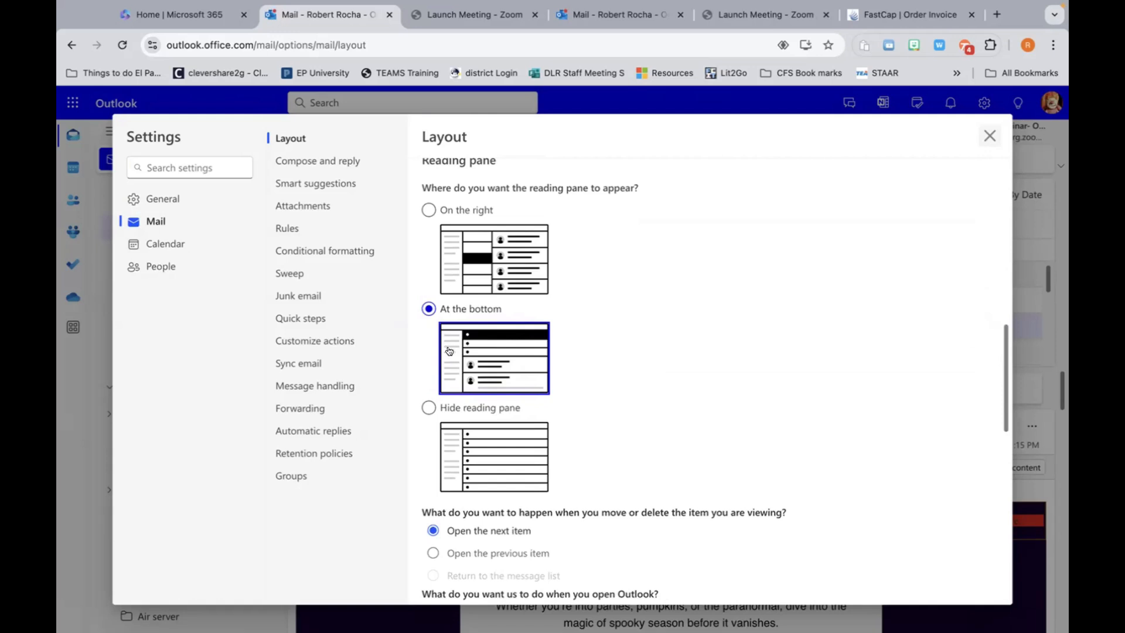
Step: Close Settings to view Deleted Items with the message in the bottom reading pane
{"action": "left_click", "coordinate": [990, 136]}
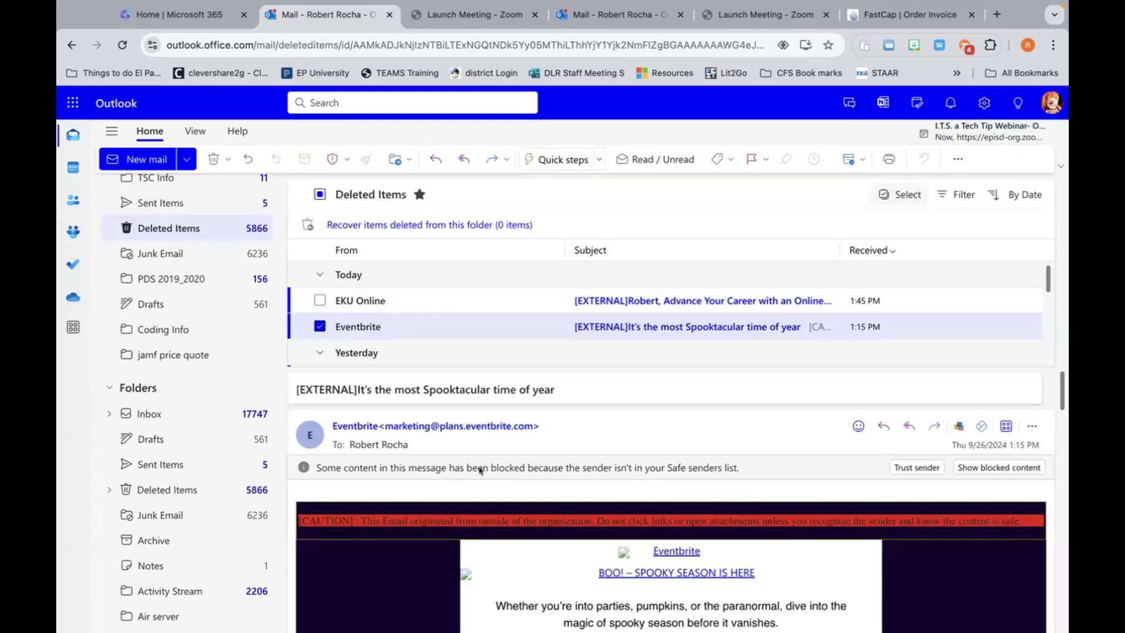
Step: Set the reading pane to 'On the right' in Mail Layout, save, and close Settings
{"action": "left_click", "coordinate": [982, 102]}
{"action": "scroll", "coordinate": [536, 385], "scroll_direction": "down", "scroll_amount": 3}
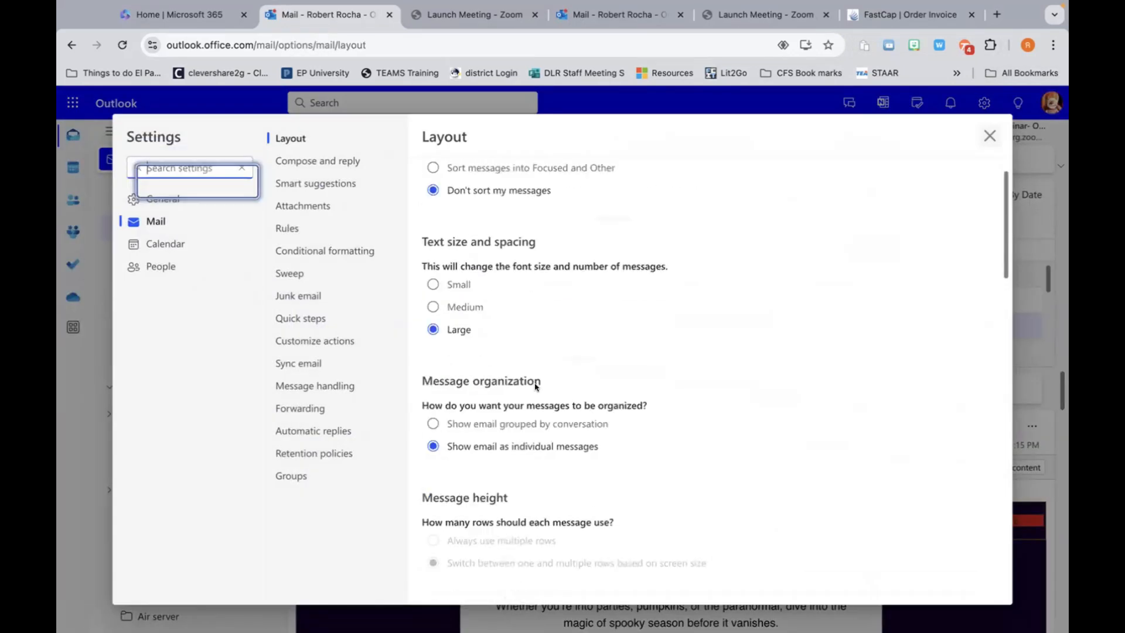
{"action": "scroll", "coordinate": [536, 384], "scroll_direction": "down", "scroll_amount": 9}
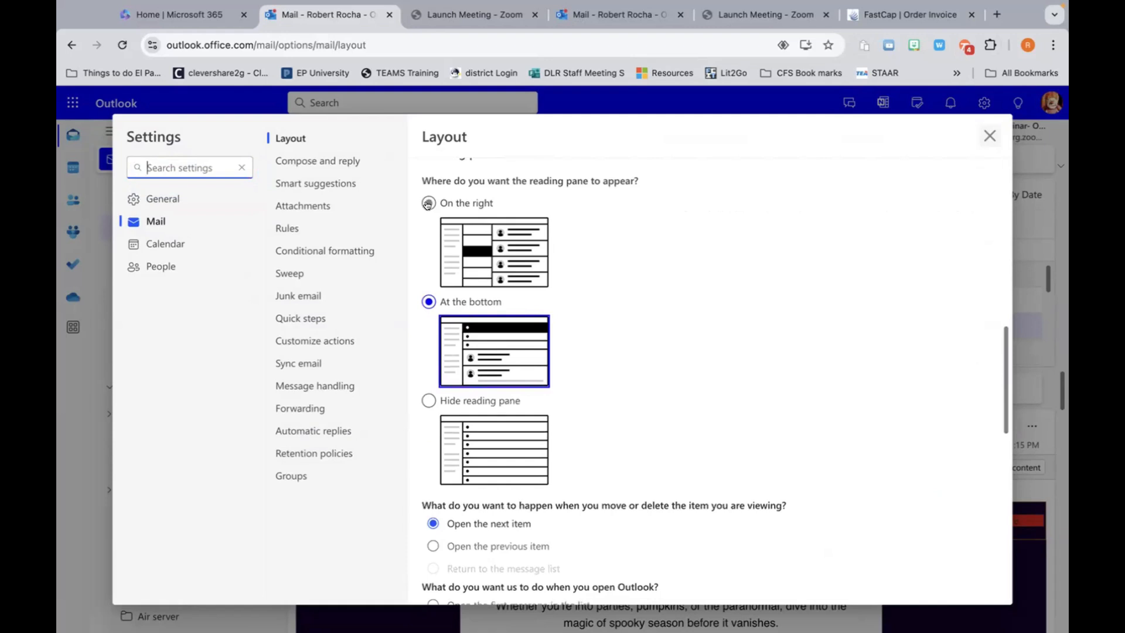
{"action": "left_click", "coordinate": [427, 203]}
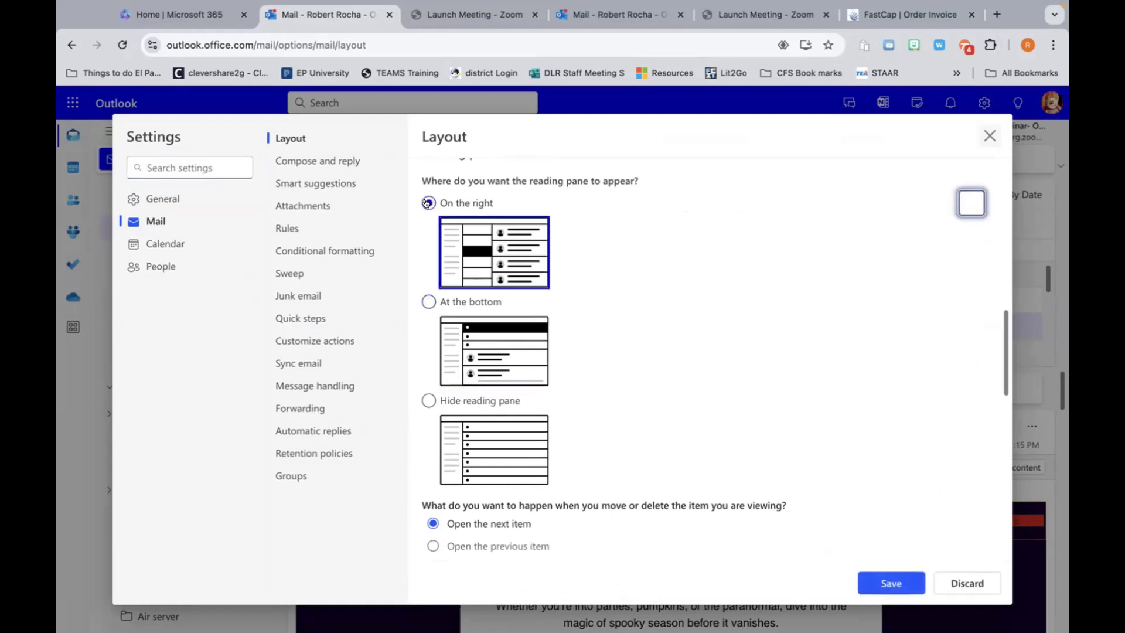
{"action": "left_click", "coordinate": [886, 583]}
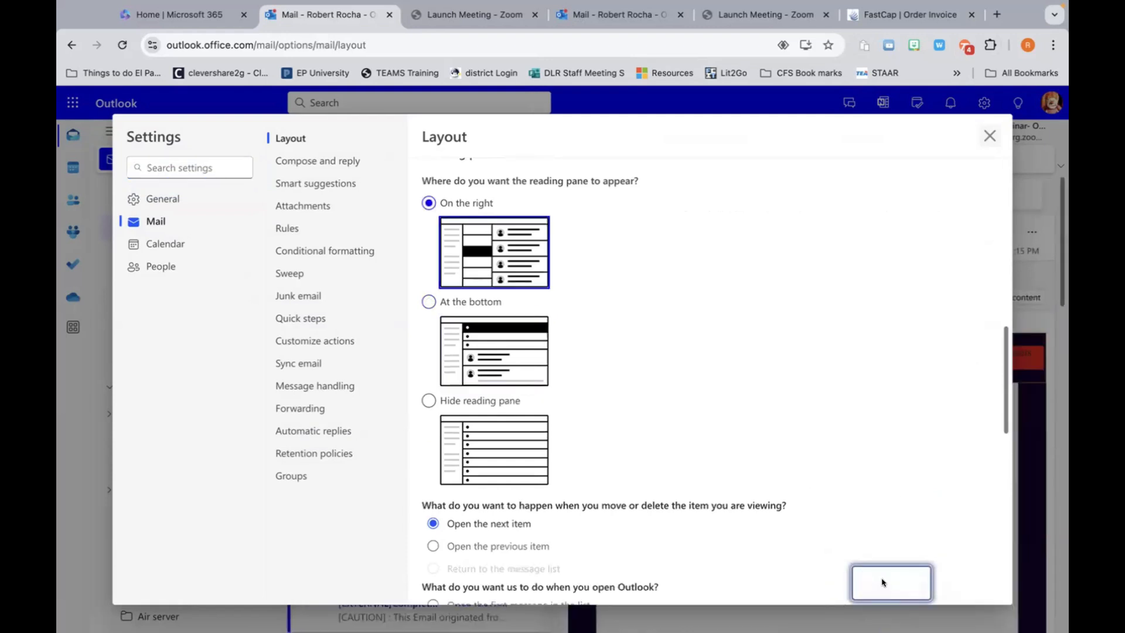
{"action": "left_click", "coordinate": [990, 136]}
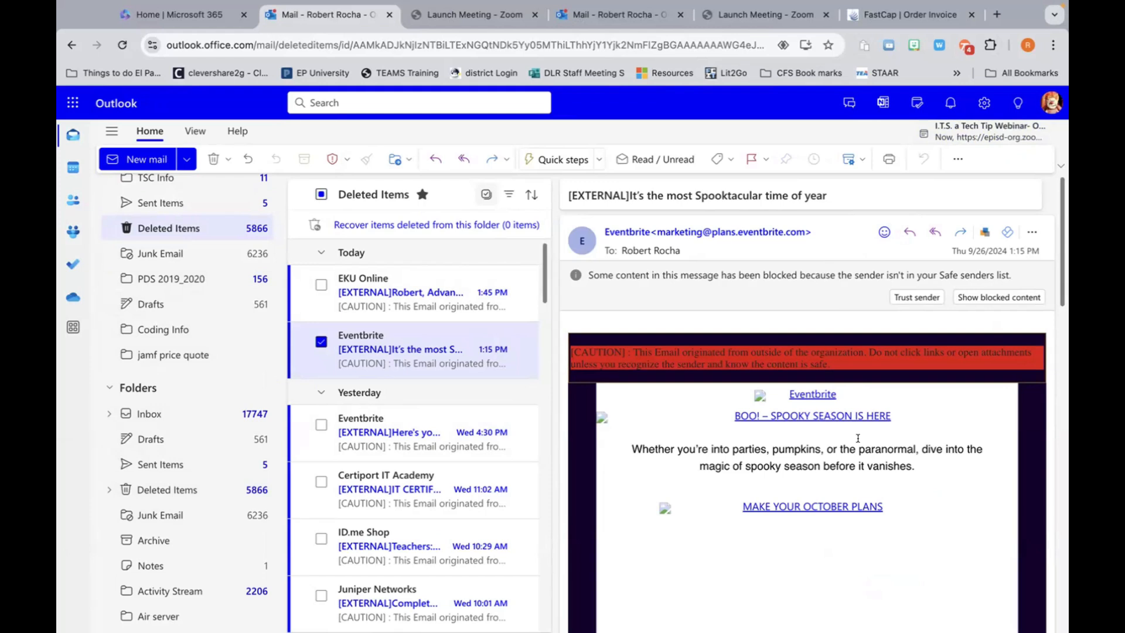
Step: Hide the reading pane, save, and open the Eventbrite 'monthly Nightlife events in Denver' email
{"action": "left_click", "coordinate": [987, 103]}
{"action": "scroll", "coordinate": [614, 383], "scroll_direction": "down", "scroll_amount": 5}
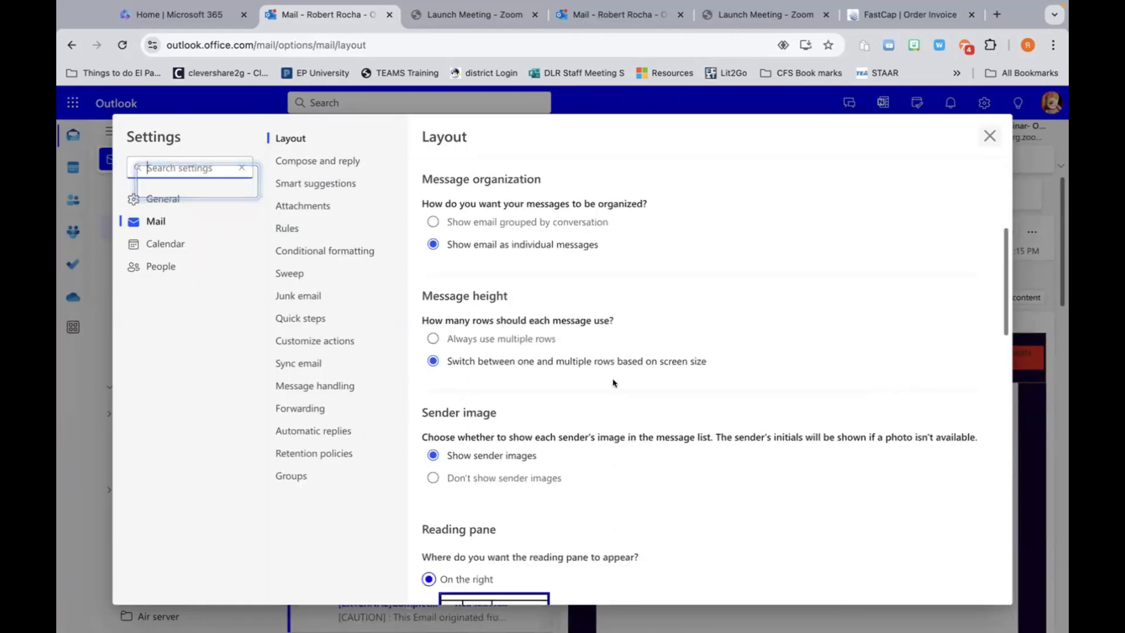
{"action": "scroll", "coordinate": [614, 383], "scroll_direction": "down", "scroll_amount": 7}
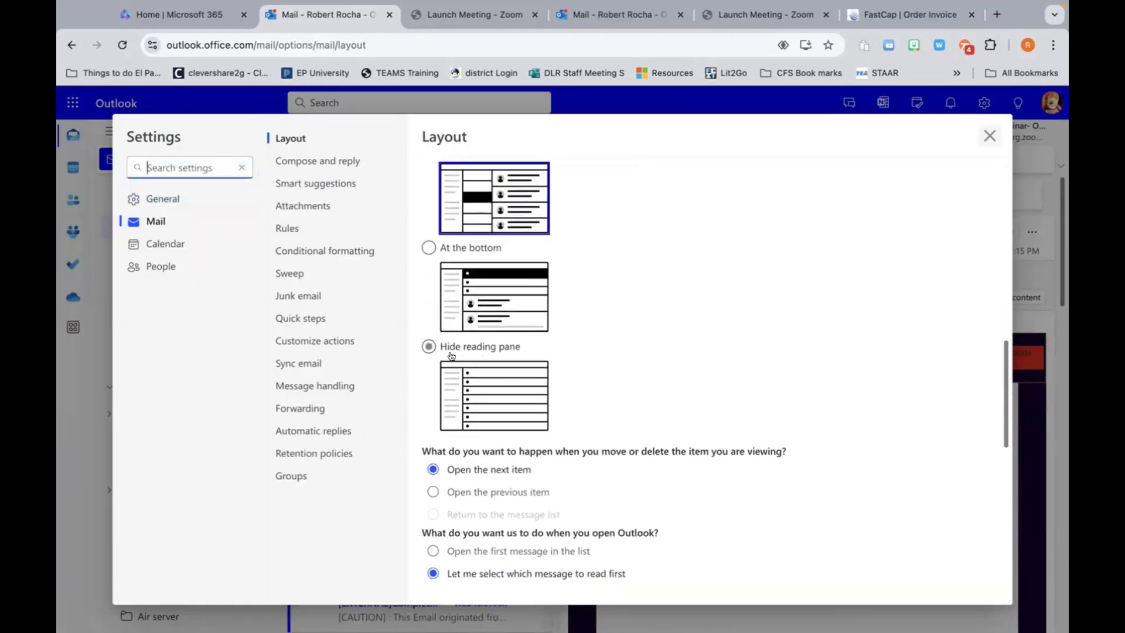
{"action": "left_click", "coordinate": [429, 348]}
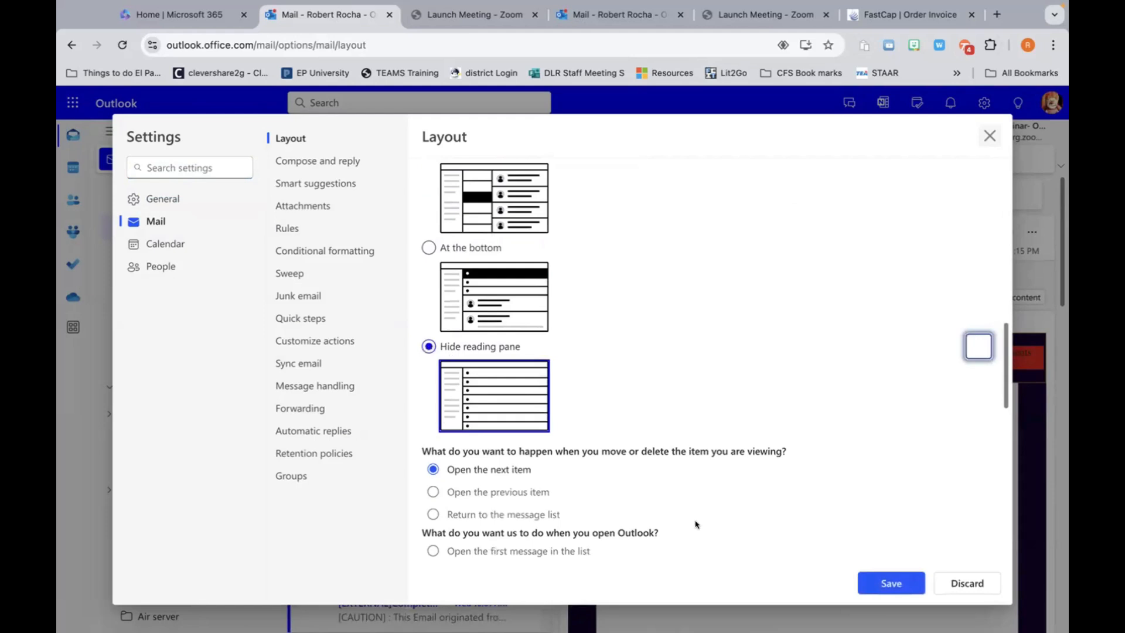
{"action": "left_click", "coordinate": [888, 578]}
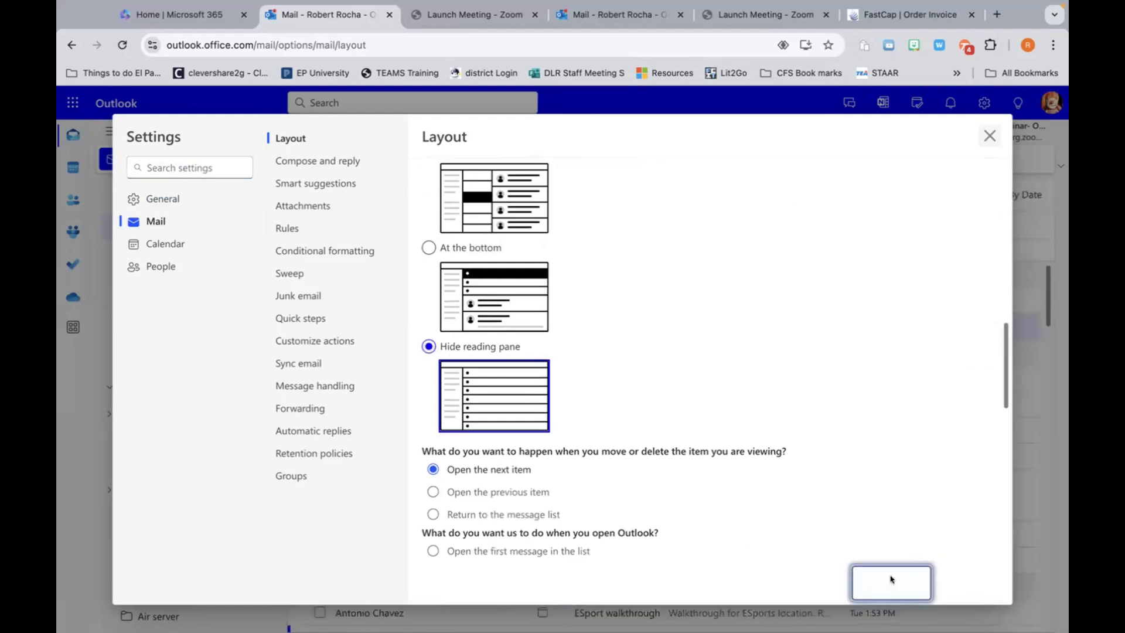
{"action": "left_click", "coordinate": [987, 135]}
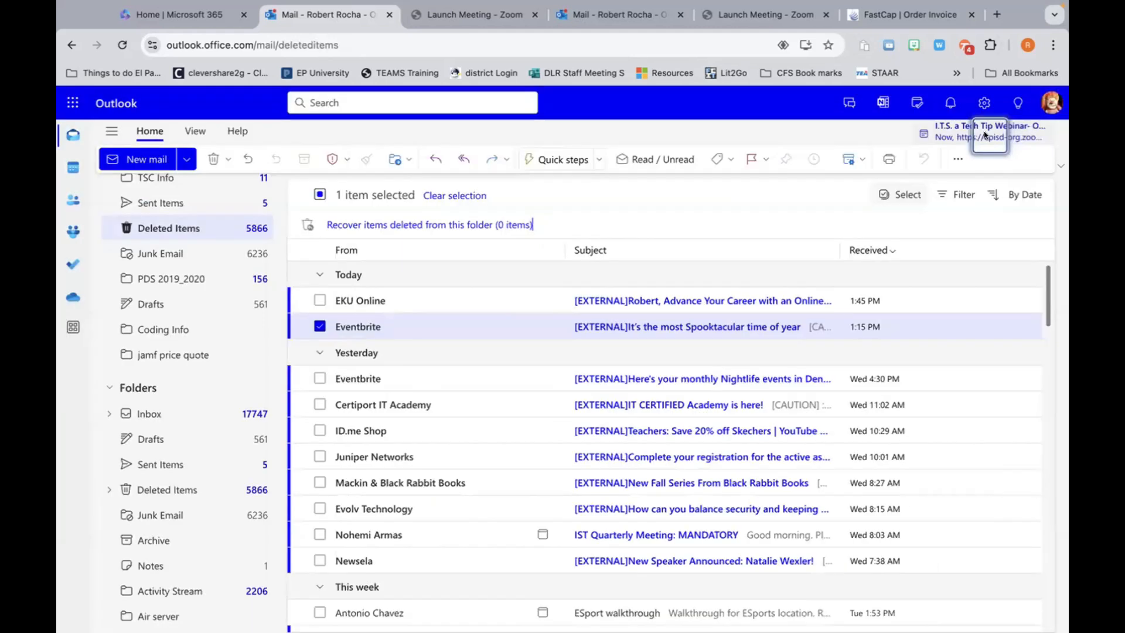
{"action": "left_click", "coordinate": [355, 377]}
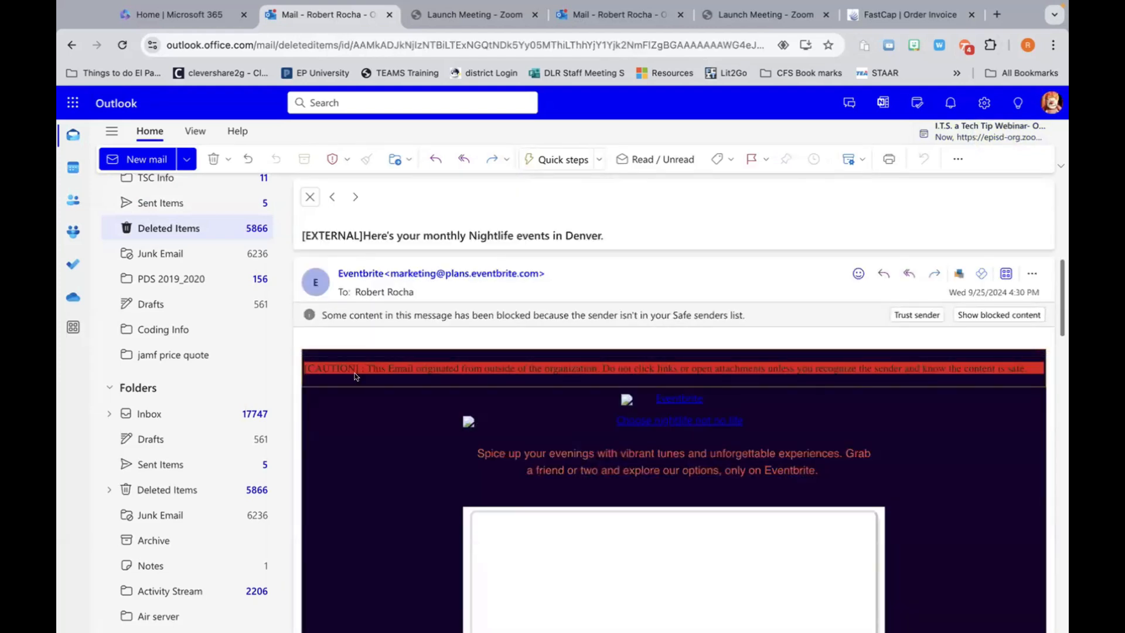
Step: Close the Eventbrite email to return to the Deleted Items message list
{"action": "left_click", "coordinate": [306, 196]}
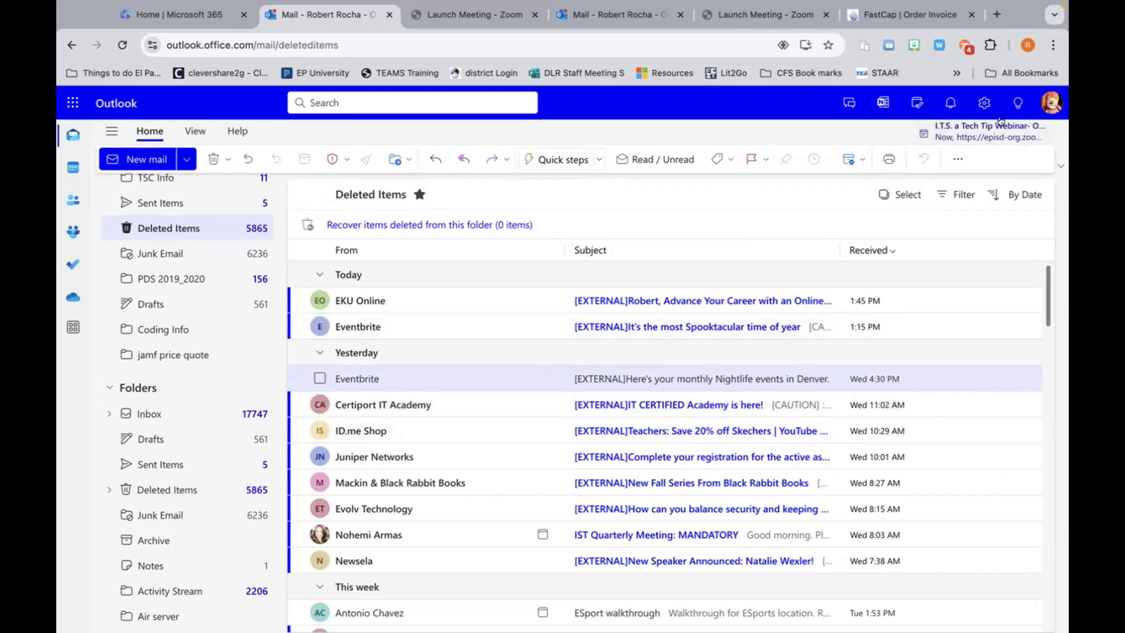
Step: Look through the Mail Layout settings down to Message list format, then close Settings
{"action": "left_click", "coordinate": [985, 104]}
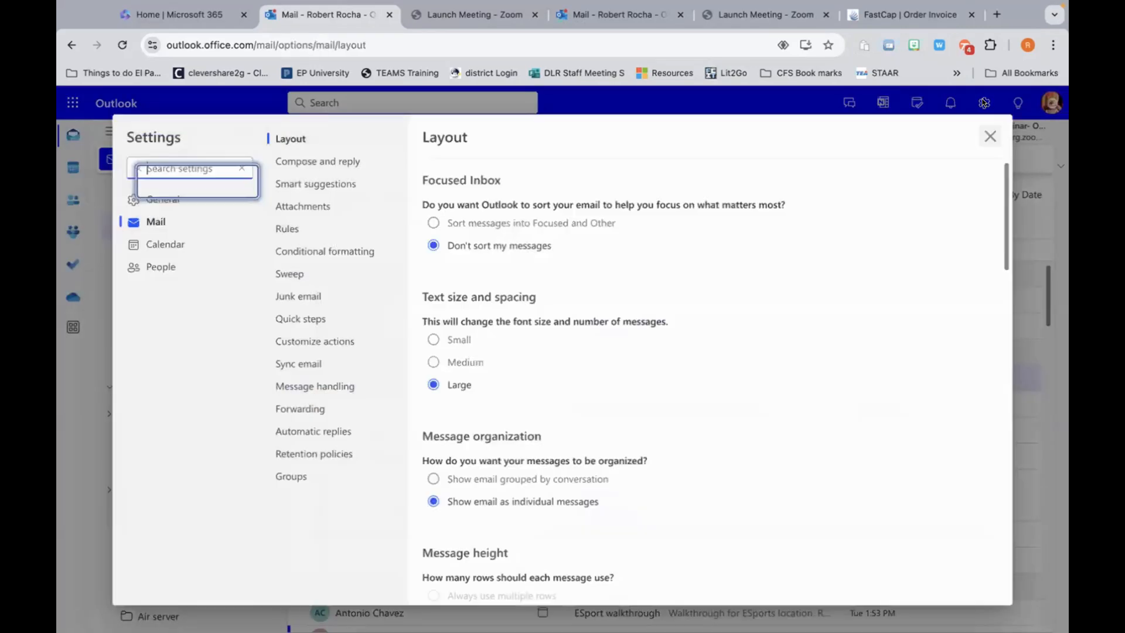
{"action": "scroll", "coordinate": [846, 336], "scroll_direction": "down", "scroll_amount": 15}
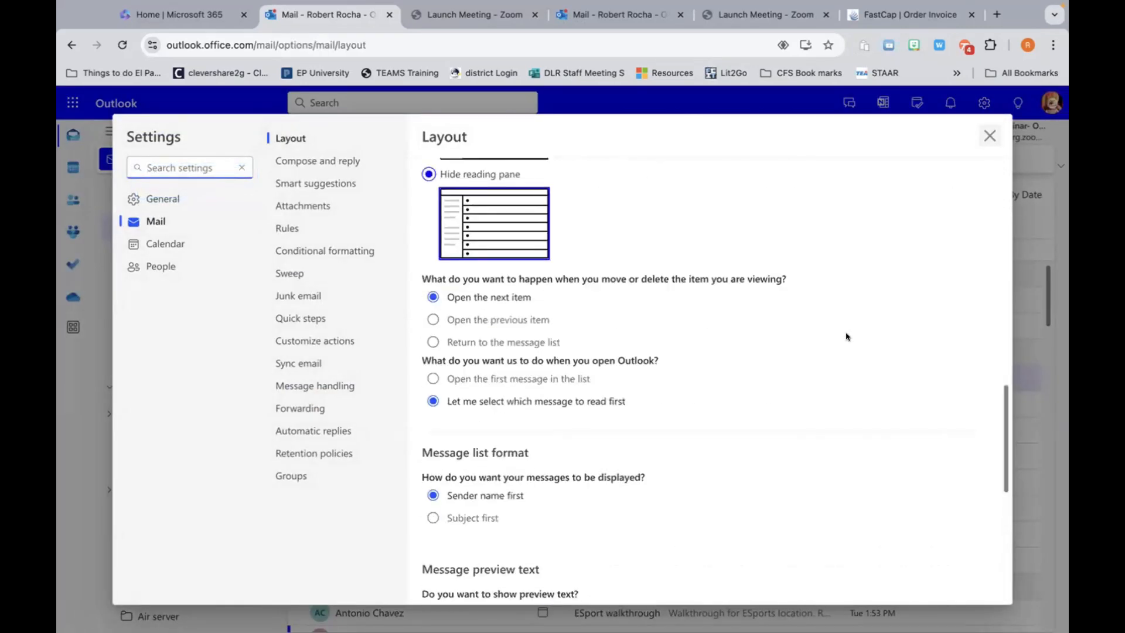
{"action": "scroll", "coordinate": [846, 336], "scroll_direction": "down", "scroll_amount": 1}
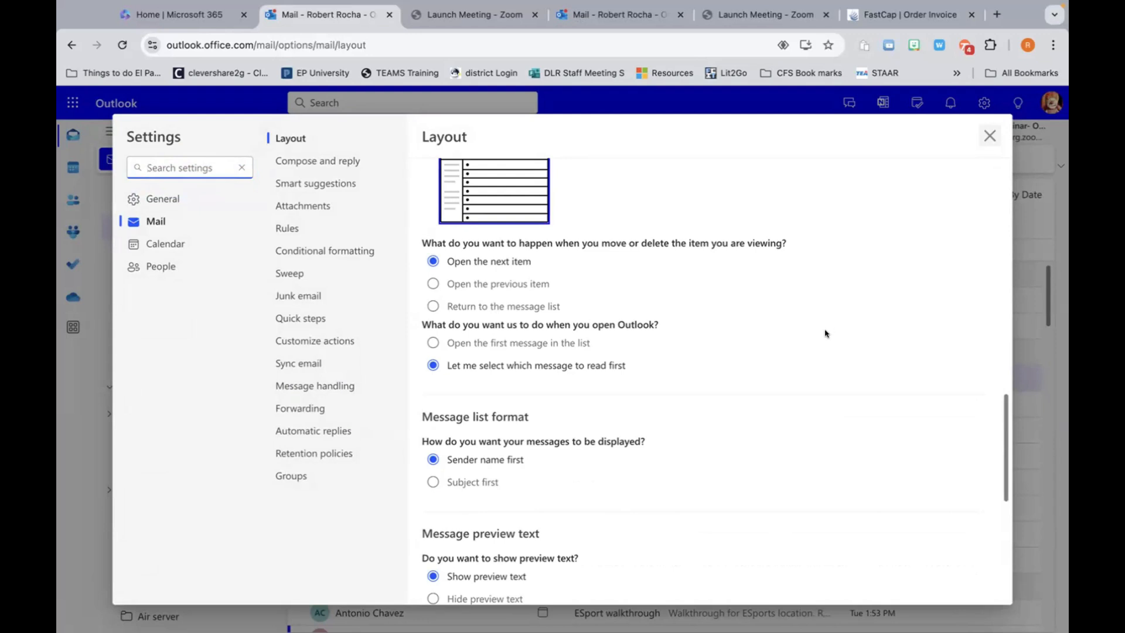
{"action": "scroll", "coordinate": [695, 382], "scroll_direction": "down", "scroll_amount": 2}
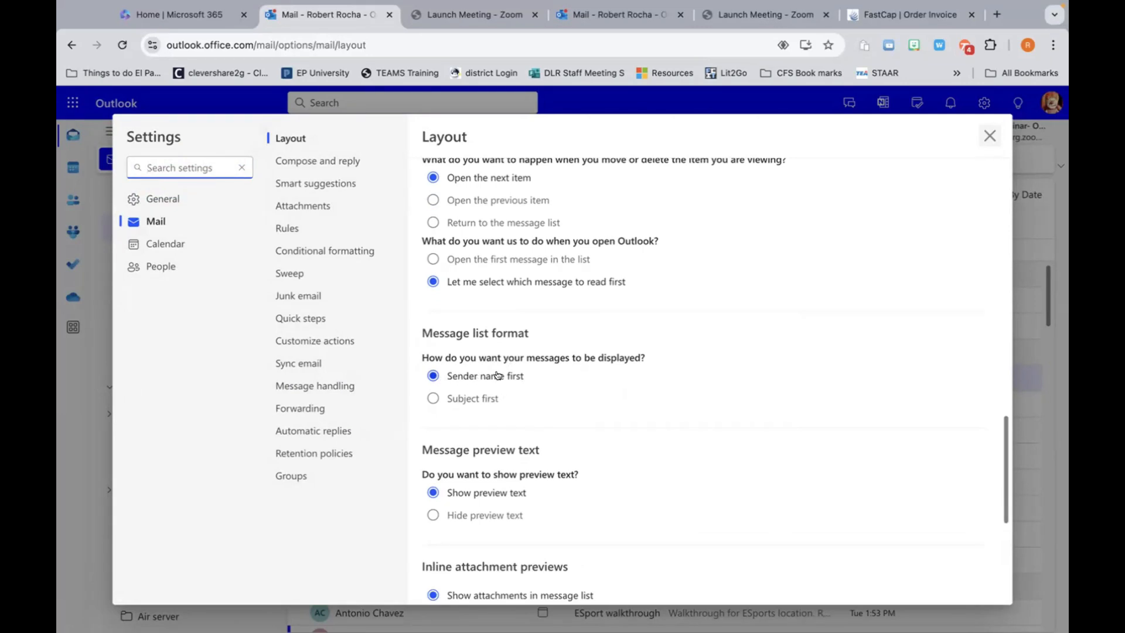
{"action": "left_click", "coordinate": [987, 136]}
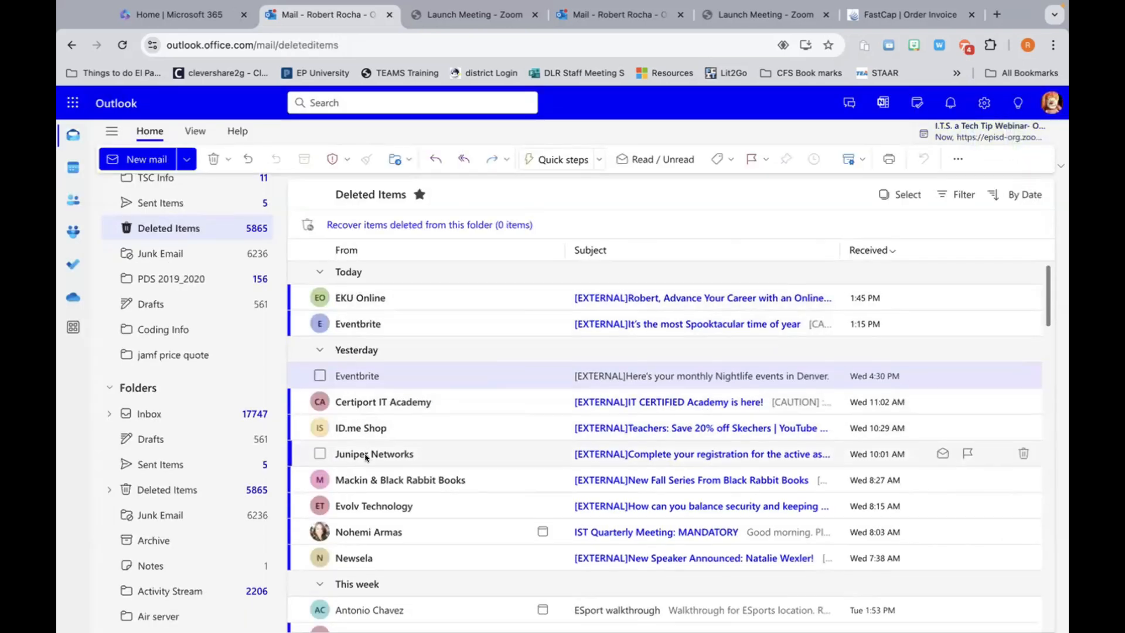
{"action": "scroll", "coordinate": [365, 457], "scroll_direction": "down", "scroll_amount": 1}
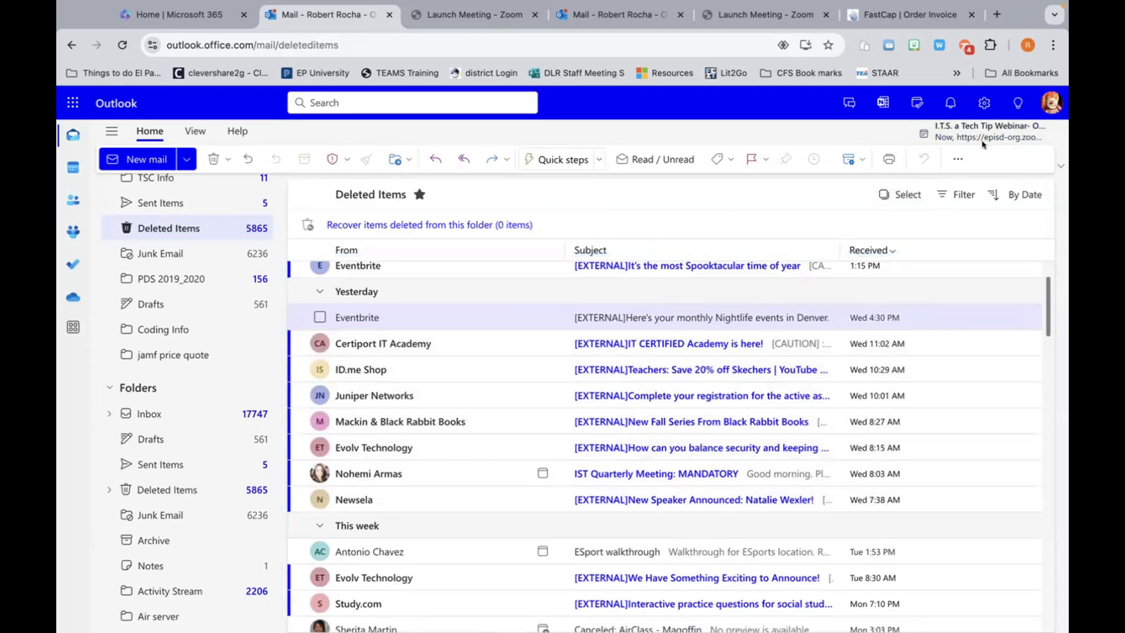
Step: Set the Message list format to Subject first, save it, and close Settings
{"action": "left_click", "coordinate": [984, 103]}
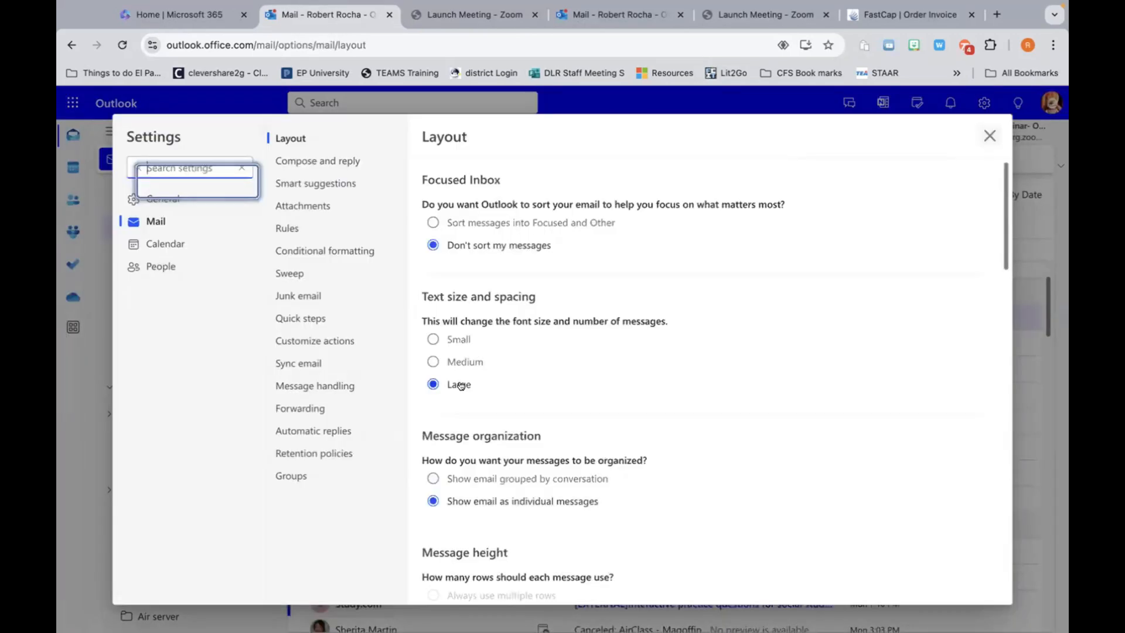
{"action": "scroll", "coordinate": [459, 388], "scroll_direction": "down", "scroll_amount": 4}
{"action": "scroll", "coordinate": [459, 388], "scroll_direction": "down", "scroll_amount": 9}
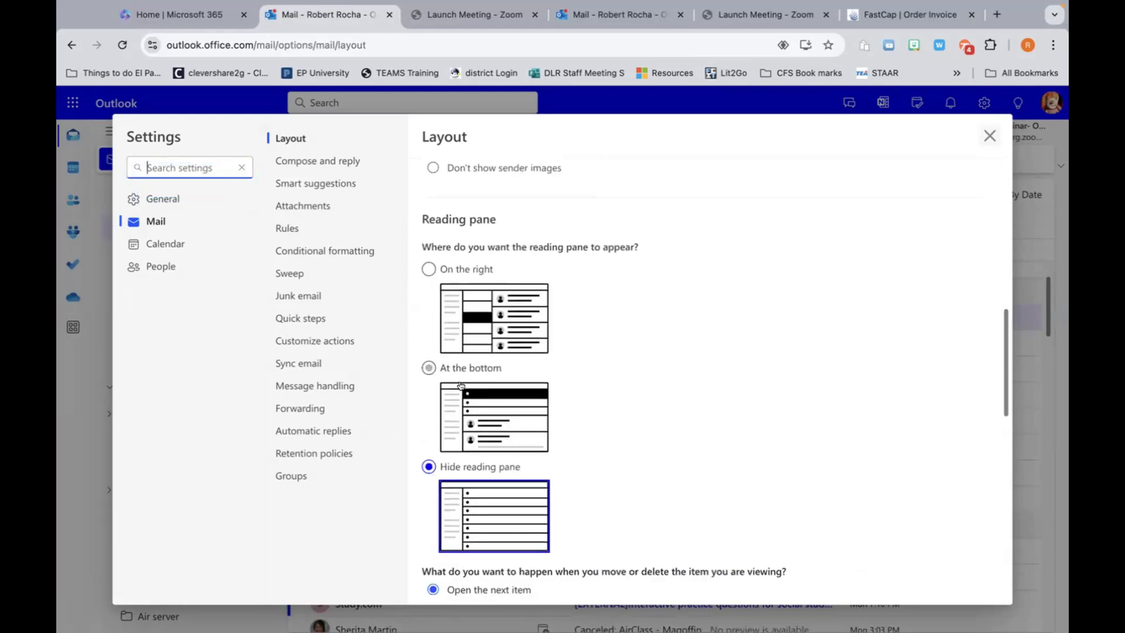
{"action": "scroll", "coordinate": [460, 386], "scroll_direction": "down", "scroll_amount": 3}
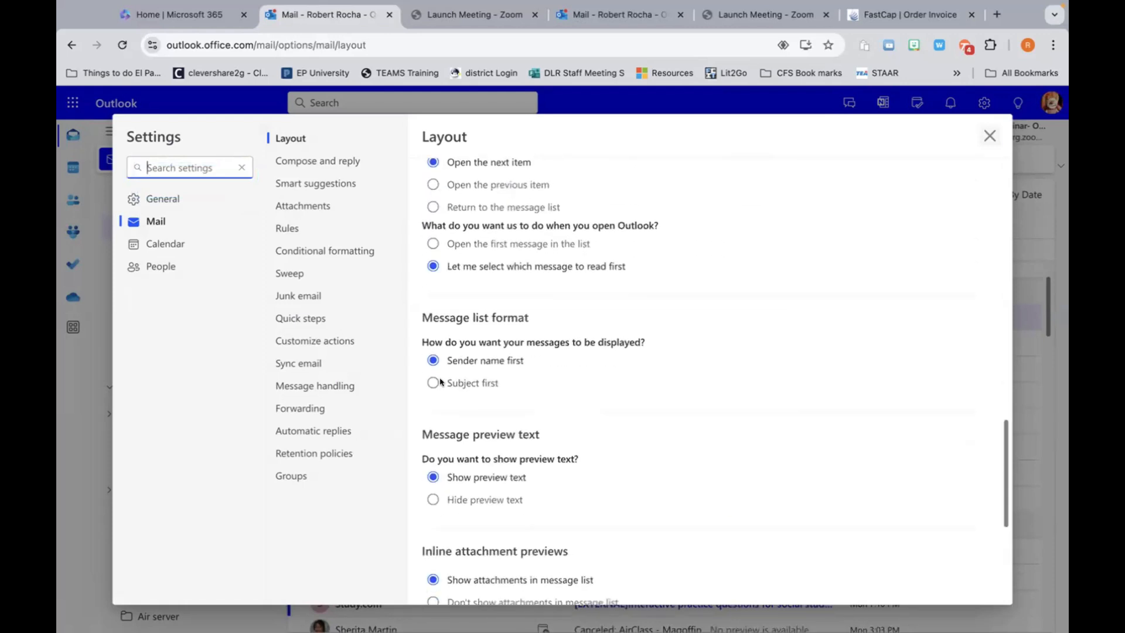
{"action": "left_click", "coordinate": [433, 383]}
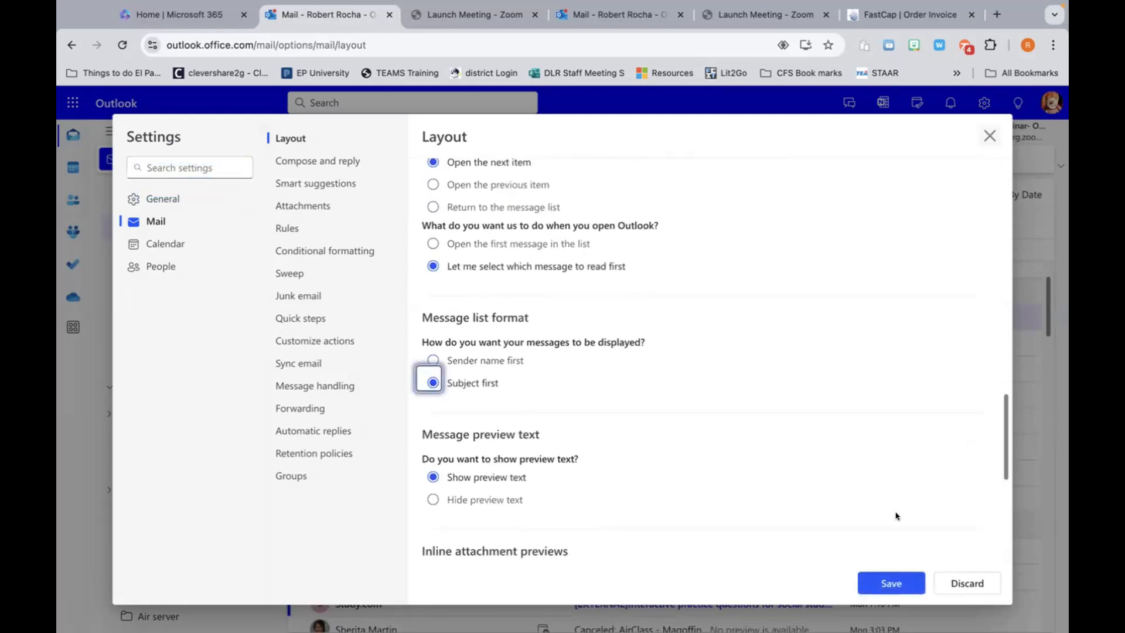
{"action": "left_click", "coordinate": [886, 582]}
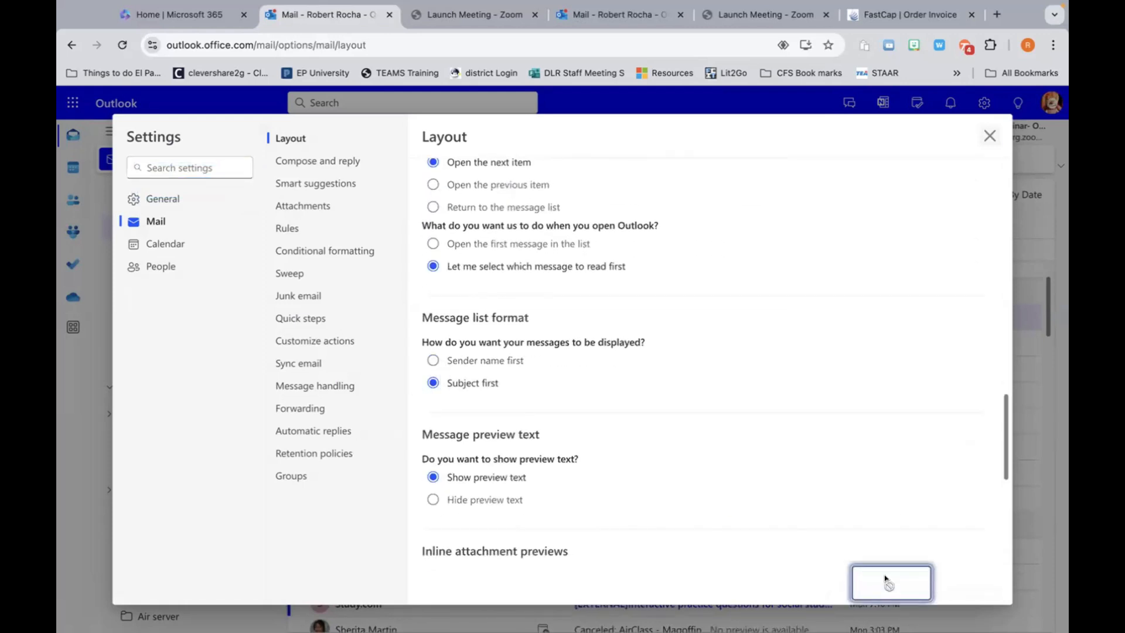
{"action": "left_click", "coordinate": [989, 136]}
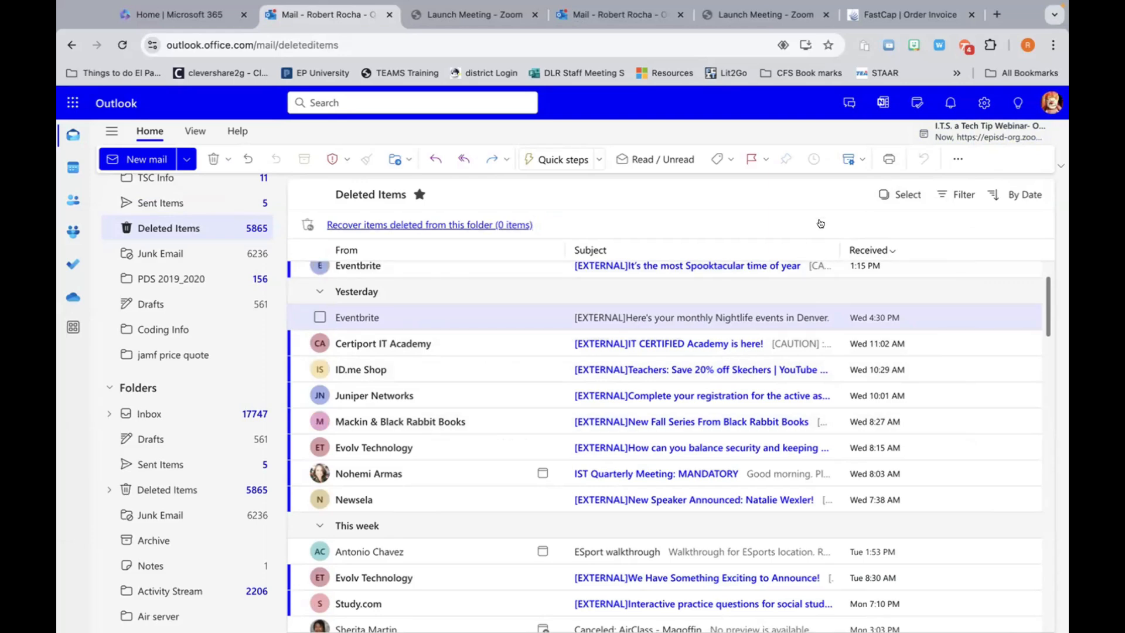
Step: Switch the Message list format back to Sender name first and save it
{"action": "left_click", "coordinate": [984, 103]}
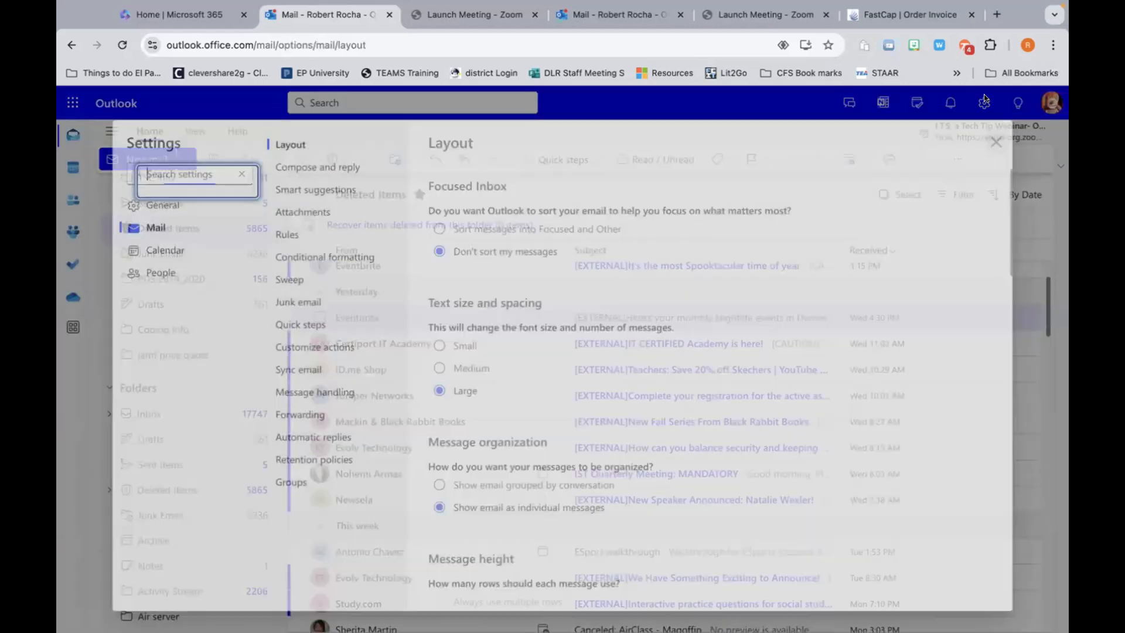
{"action": "scroll", "coordinate": [624, 384], "scroll_direction": "down", "scroll_amount": 5}
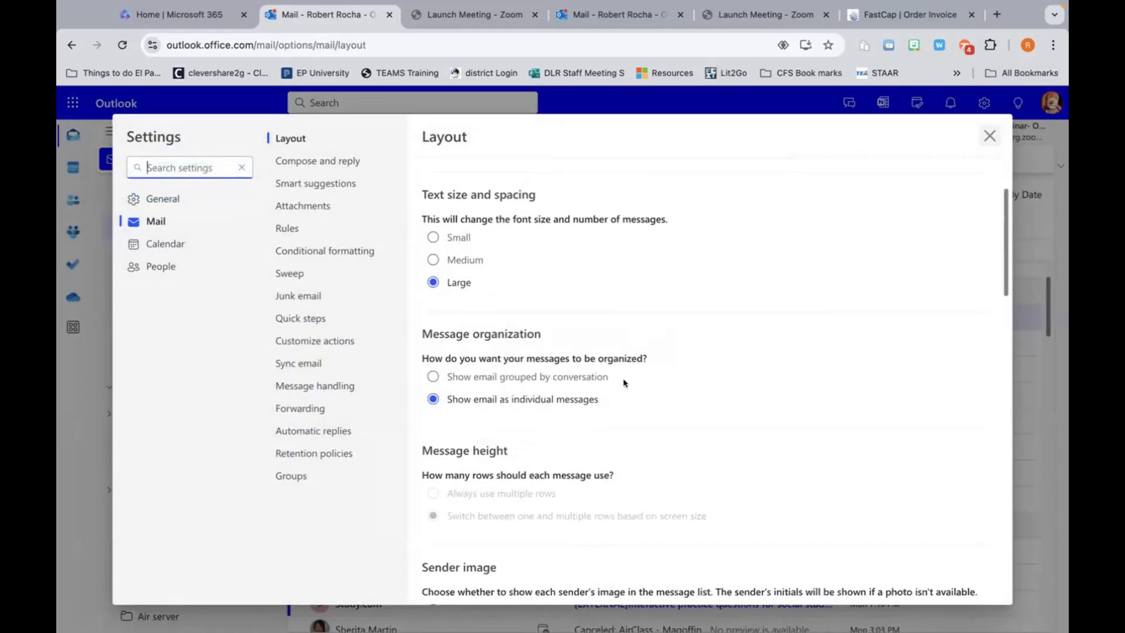
{"action": "scroll", "coordinate": [624, 384], "scroll_direction": "down", "scroll_amount": 10}
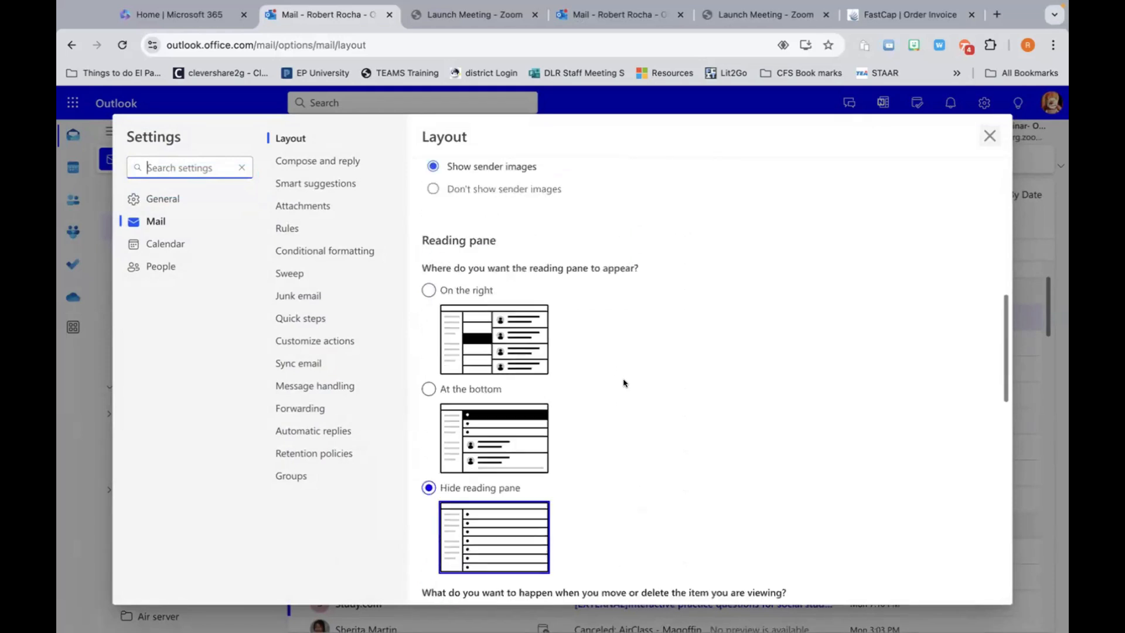
{"action": "scroll", "coordinate": [621, 383], "scroll_direction": "down", "scroll_amount": 2}
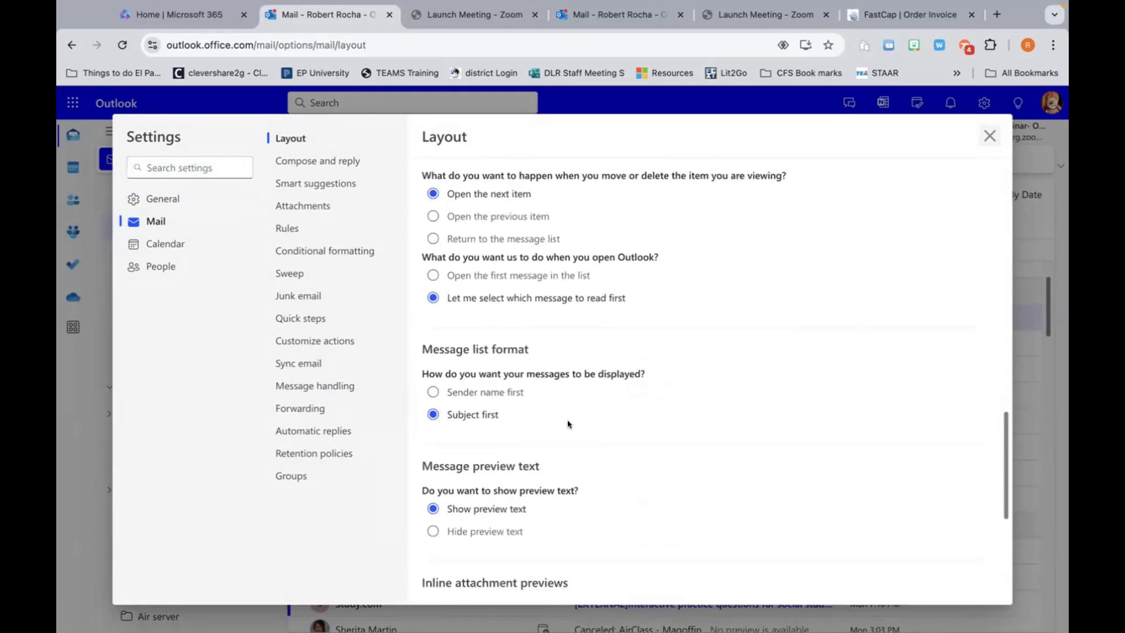
{"action": "scroll", "coordinate": [567, 422], "scroll_direction": "down", "scroll_amount": 5}
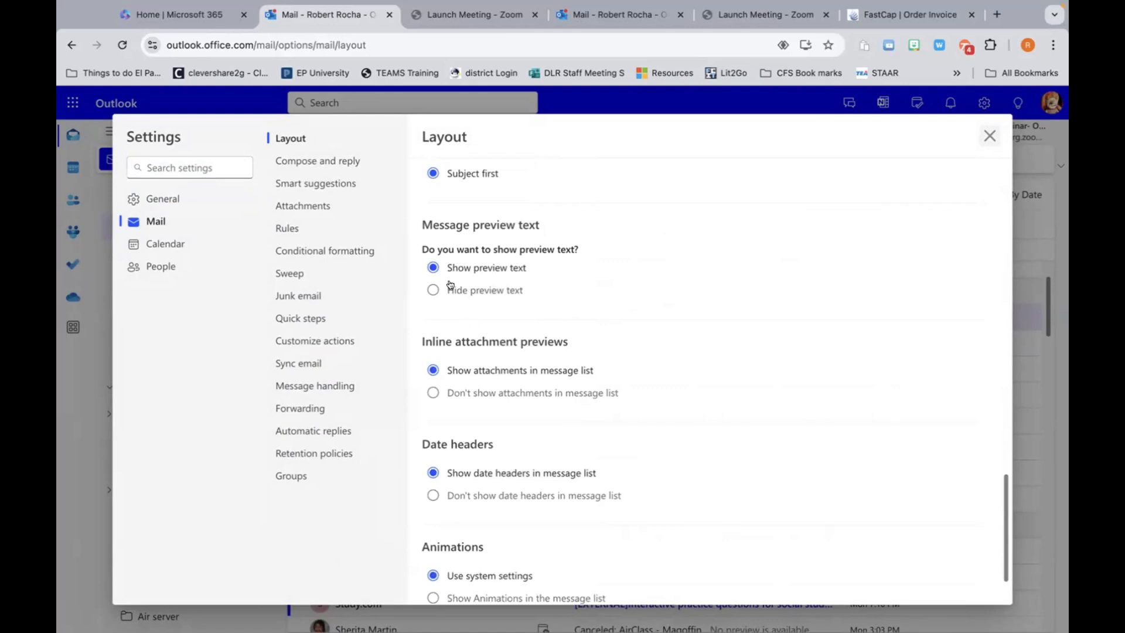
{"action": "scroll", "coordinate": [495, 280], "scroll_direction": "up", "scroll_amount": 1}
{"action": "scroll", "coordinate": [496, 281], "scroll_direction": "up", "scroll_amount": 1}
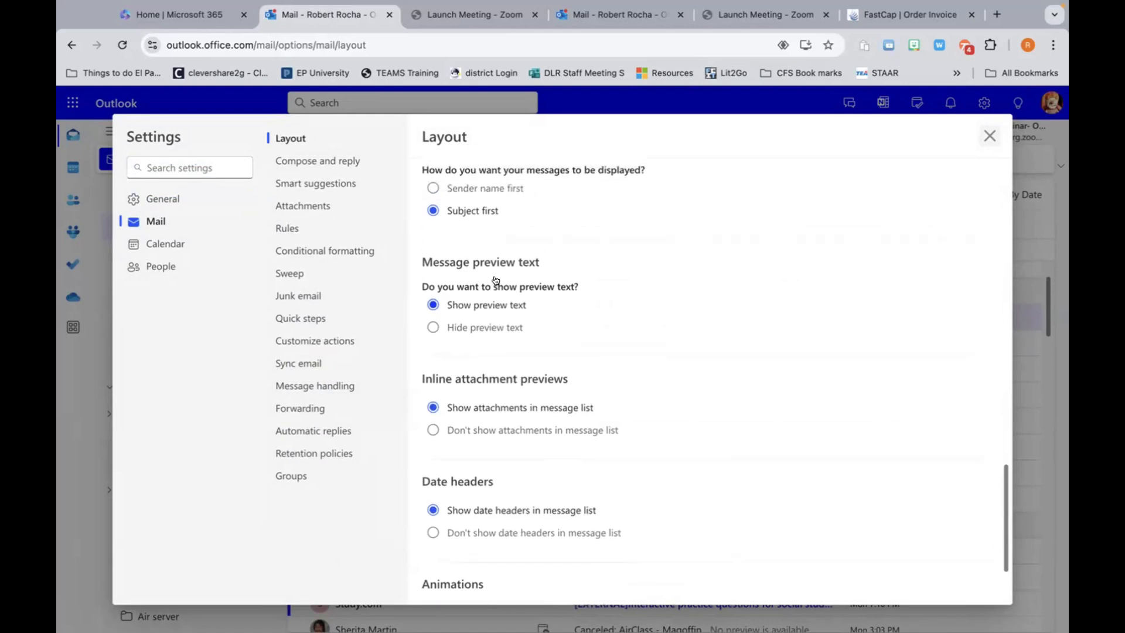
{"action": "left_click", "coordinate": [433, 188]}
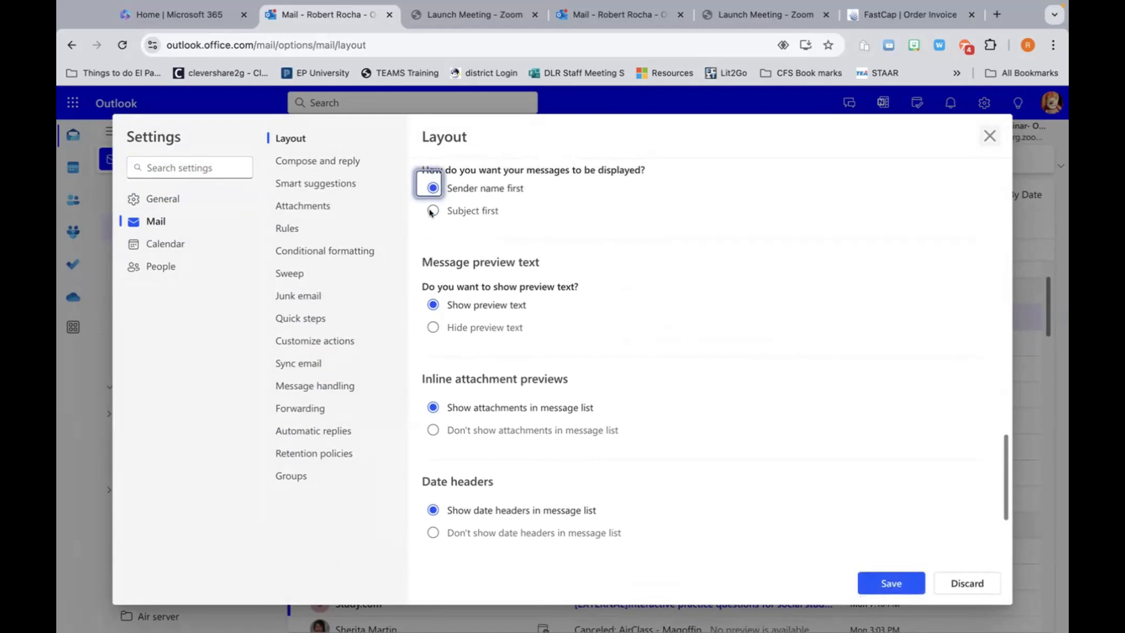
{"action": "left_click", "coordinate": [433, 211]}
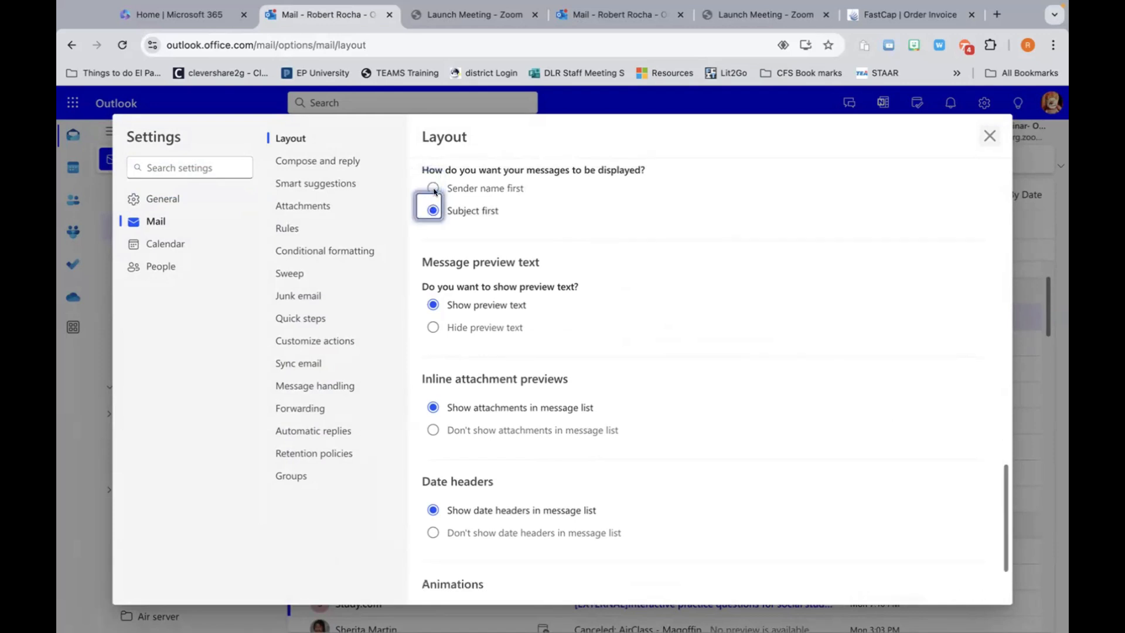
{"action": "left_click", "coordinate": [433, 189]}
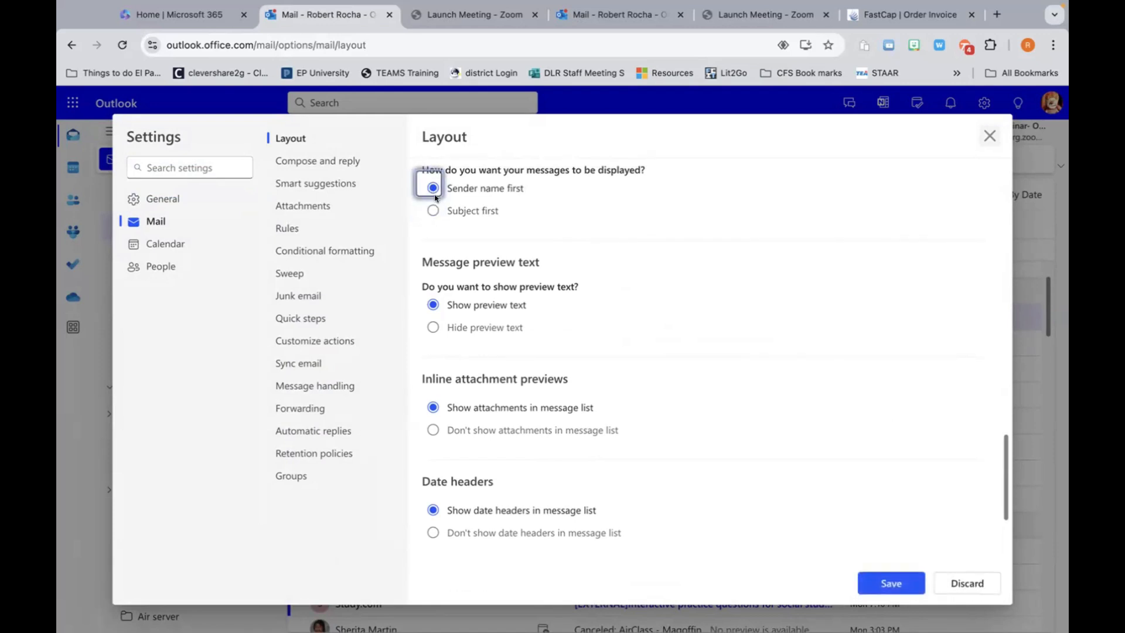
{"action": "left_click", "coordinate": [882, 586]}
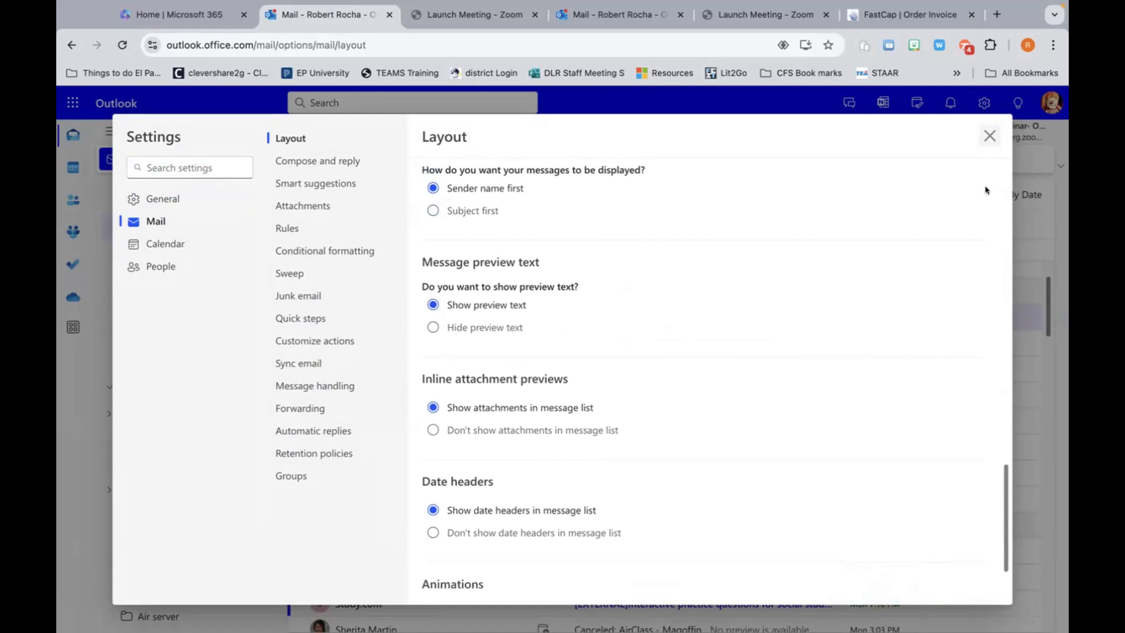
Step: Close Settings, then reopen the mail Layout settings
{"action": "left_click", "coordinate": [990, 136]}
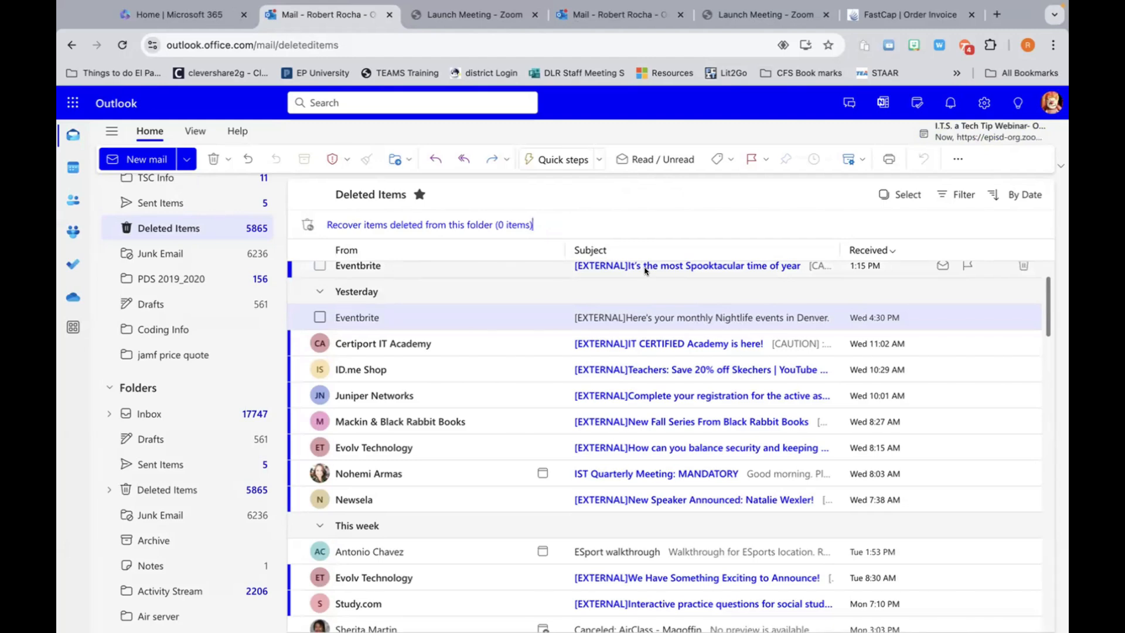
{"action": "left_click", "coordinate": [984, 102]}
Step: Scroll through the Mail Layout options, then close Settings back to the Deleted Items list
{"action": "scroll", "coordinate": [643, 372], "scroll_direction": "down", "scroll_amount": 3}
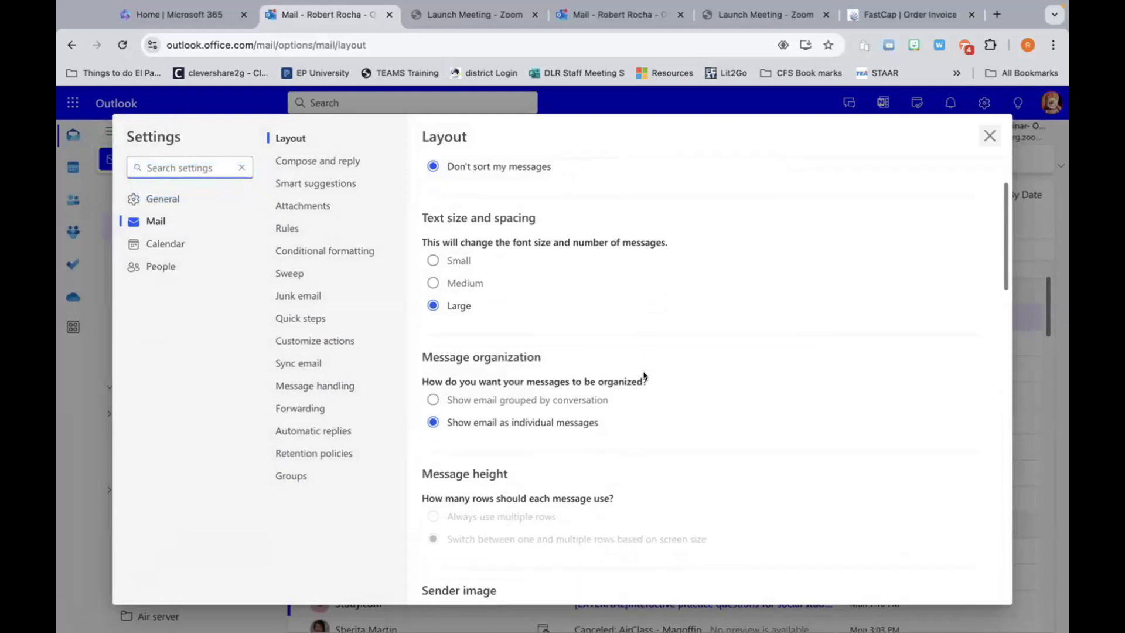
{"action": "scroll", "coordinate": [643, 376], "scroll_direction": "down", "scroll_amount": 12}
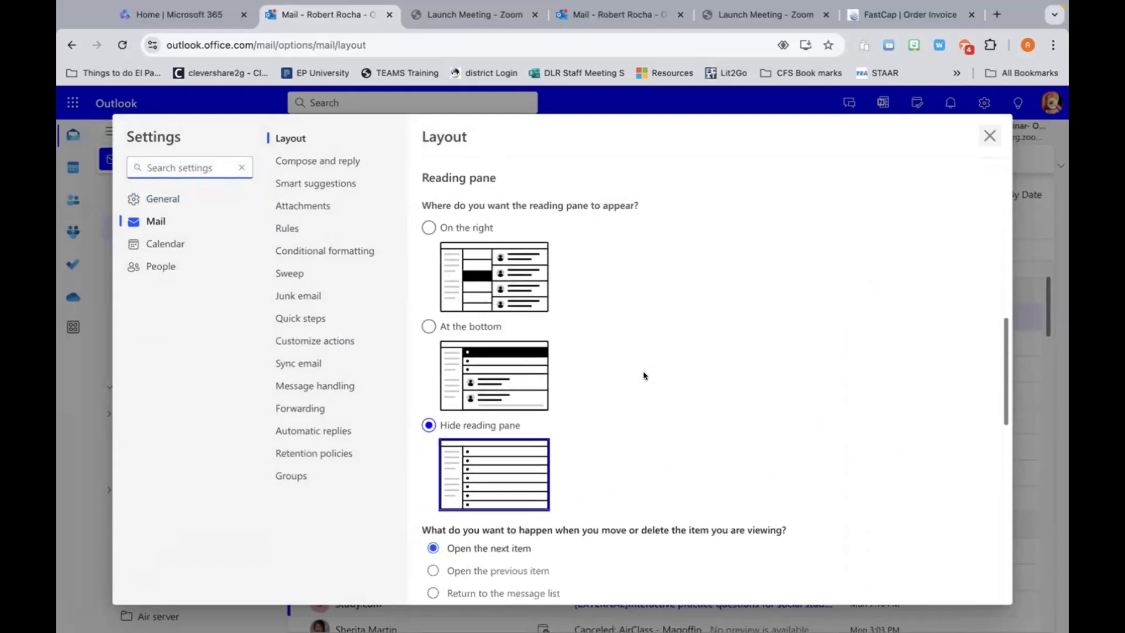
{"action": "scroll", "coordinate": [643, 375], "scroll_direction": "down", "scroll_amount": 2}
{"action": "scroll", "coordinate": [643, 375], "scroll_direction": "down", "scroll_amount": 1}
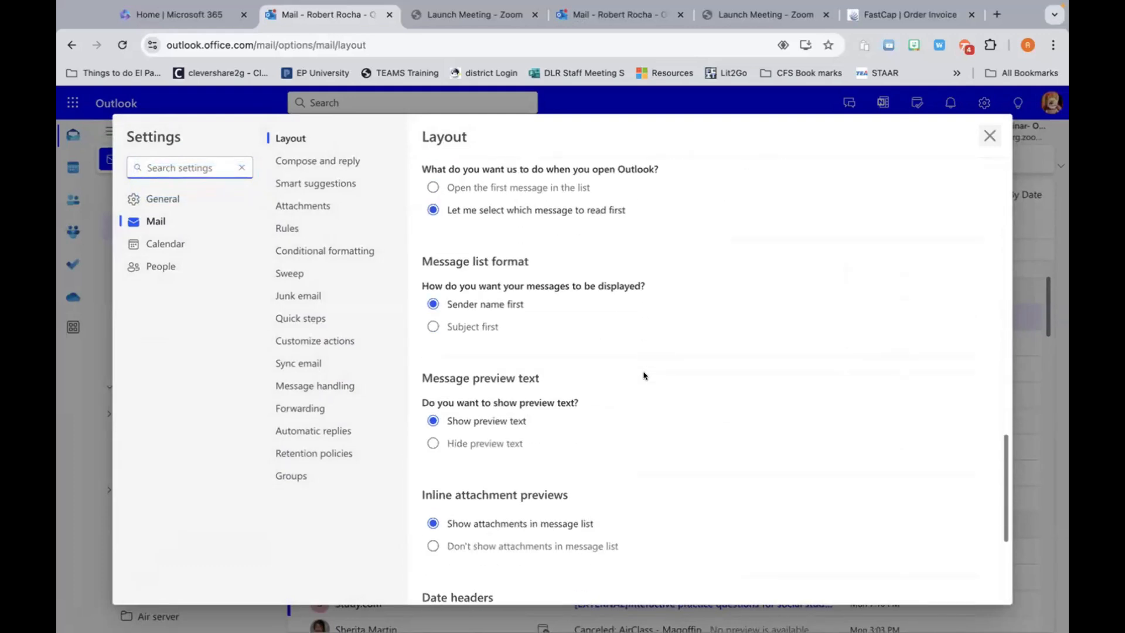
{"action": "scroll", "coordinate": [643, 376], "scroll_direction": "down", "scroll_amount": 2}
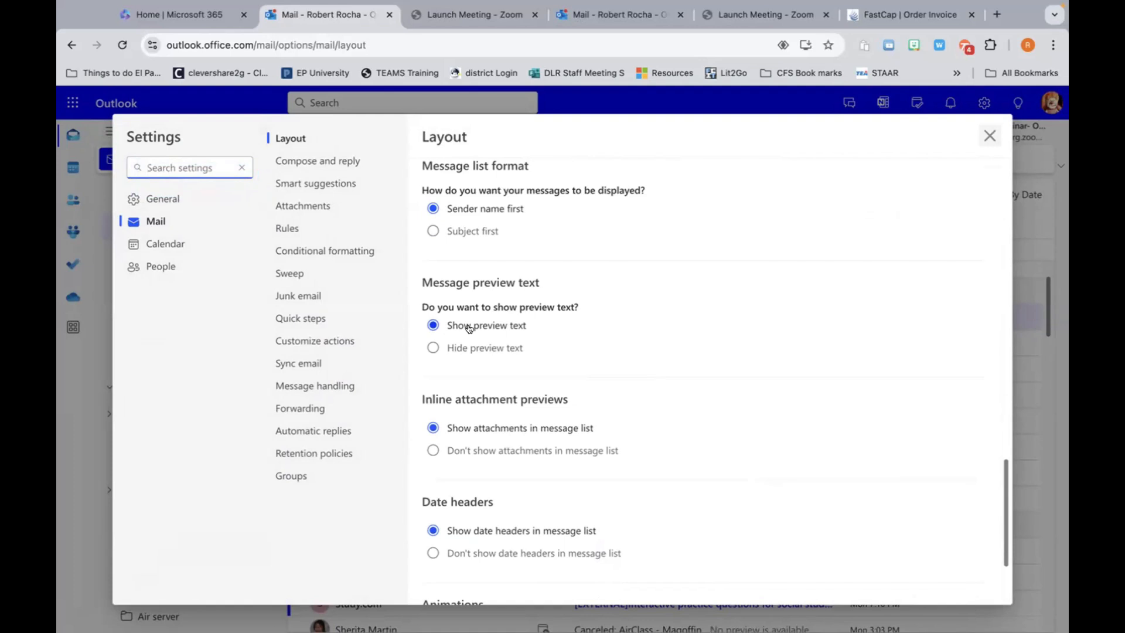
{"action": "left_click", "coordinate": [988, 134]}
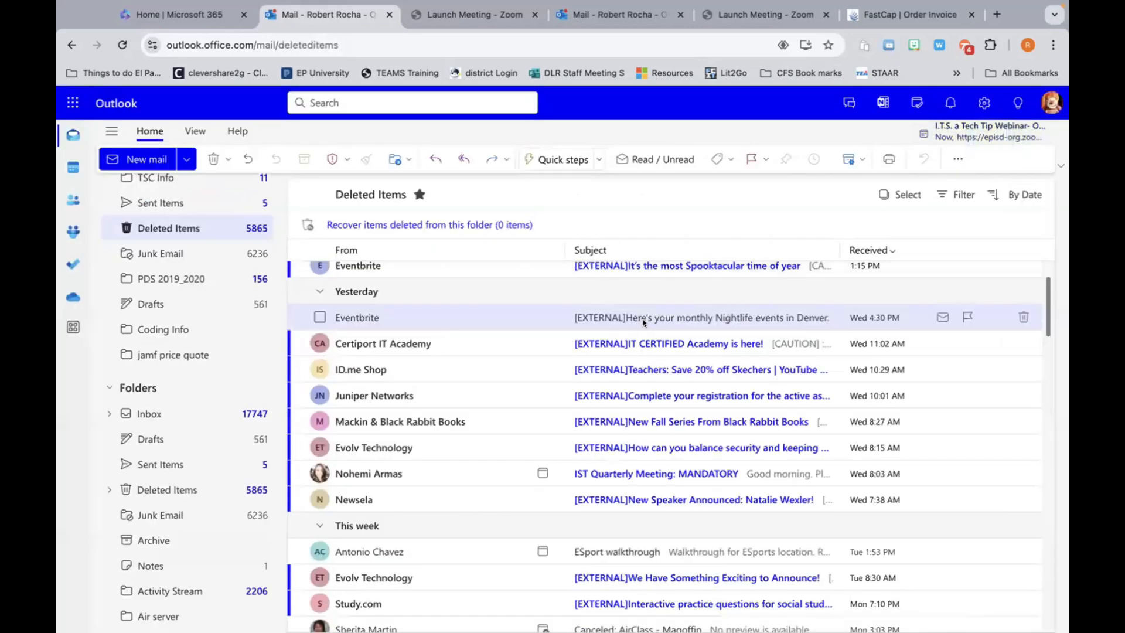
Step: Open the Certiport IT Academy message, then close it to return to Deleted Items
{"action": "scroll", "coordinate": [637, 322], "scroll_direction": "down", "scroll_amount": 1}
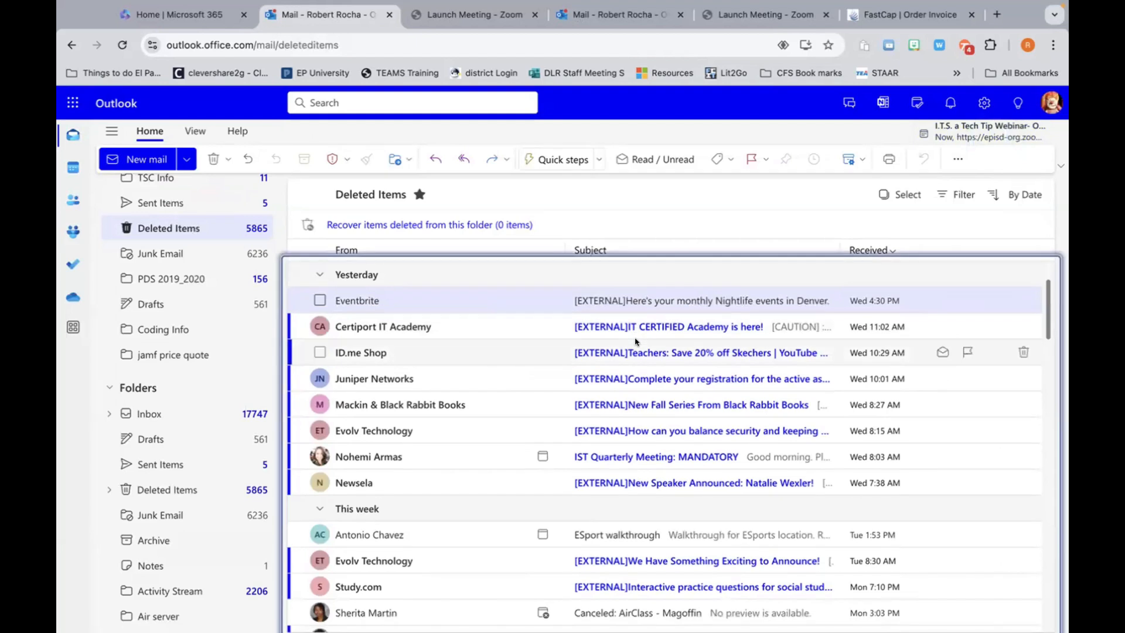
{"action": "left_click", "coordinate": [372, 324]}
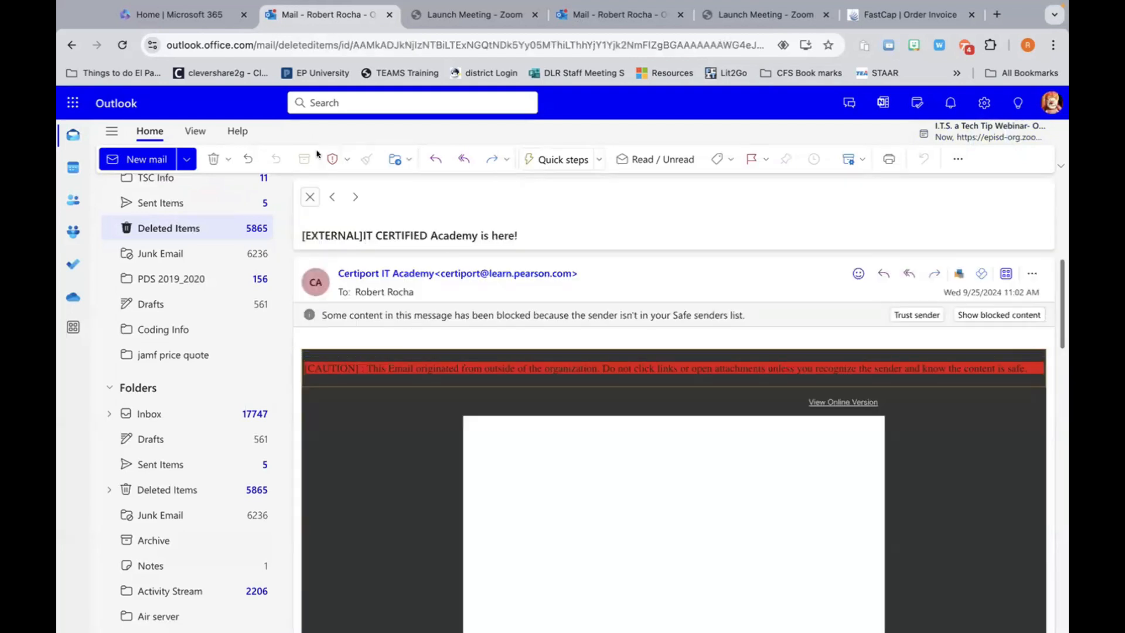
{"action": "left_click", "coordinate": [310, 198]}
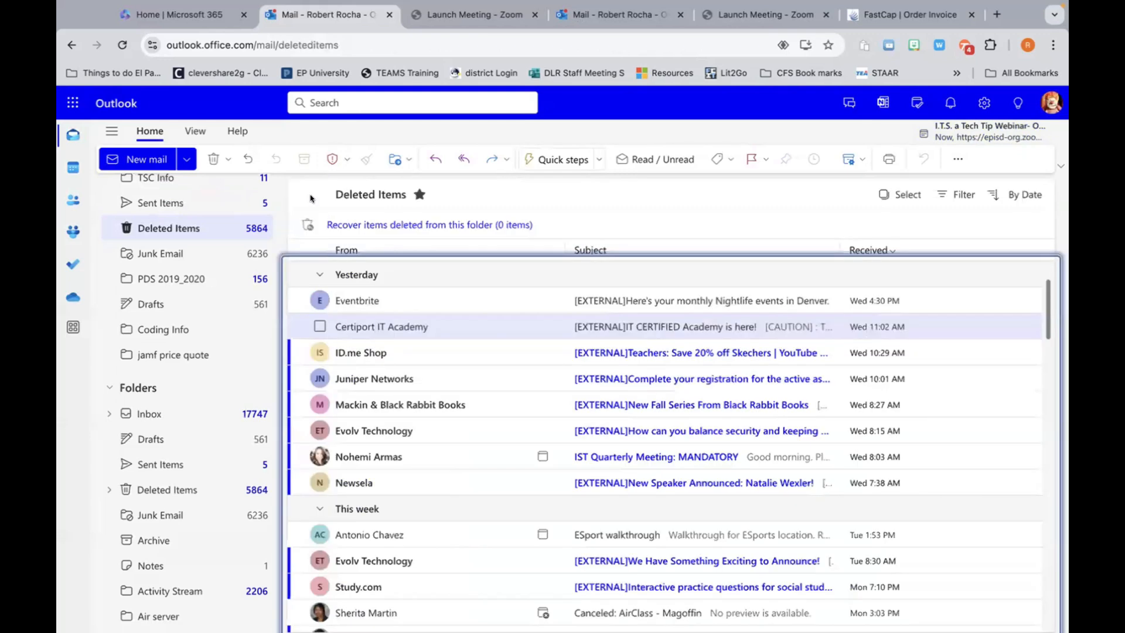
{"action": "scroll", "coordinate": [503, 380], "scroll_direction": "down", "scroll_amount": 2}
{"action": "scroll", "coordinate": [502, 381], "scroll_direction": "down", "scroll_amount": 1}
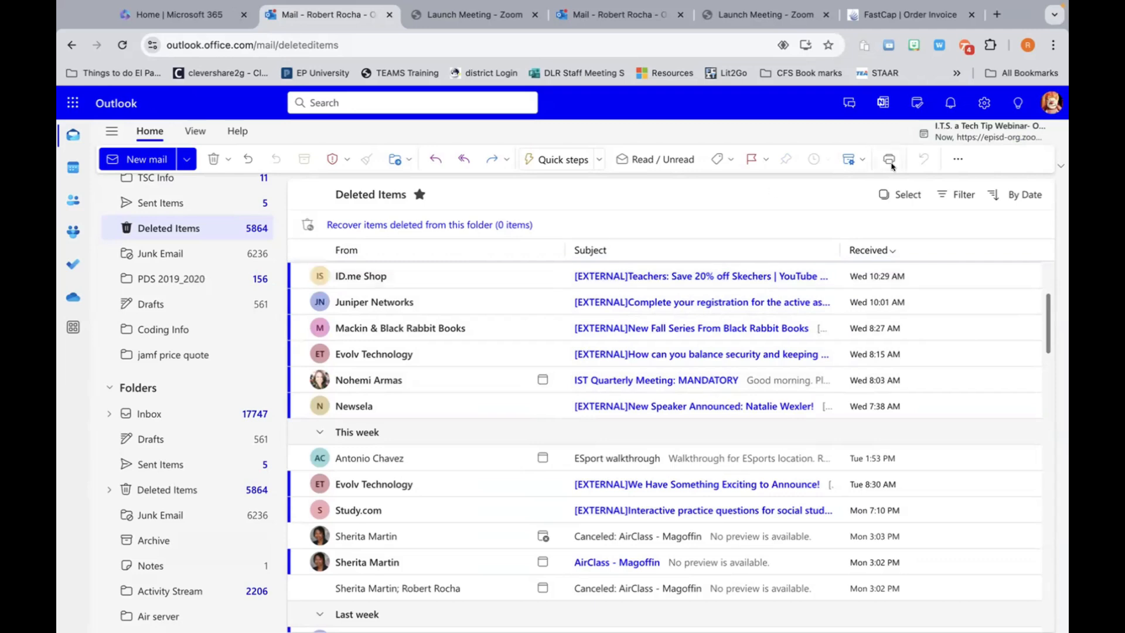
Step: Set the Mail Layout reading pane position to At the bottom and save
{"action": "left_click", "coordinate": [982, 103]}
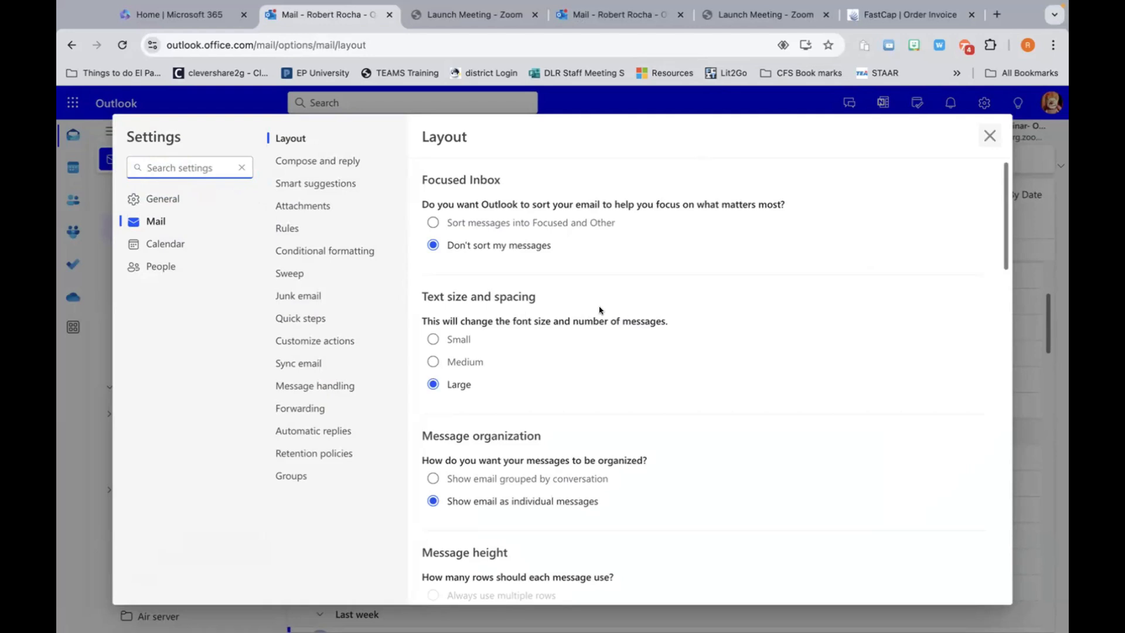
{"action": "scroll", "coordinate": [794, 313], "scroll_direction": "down", "scroll_amount": 10}
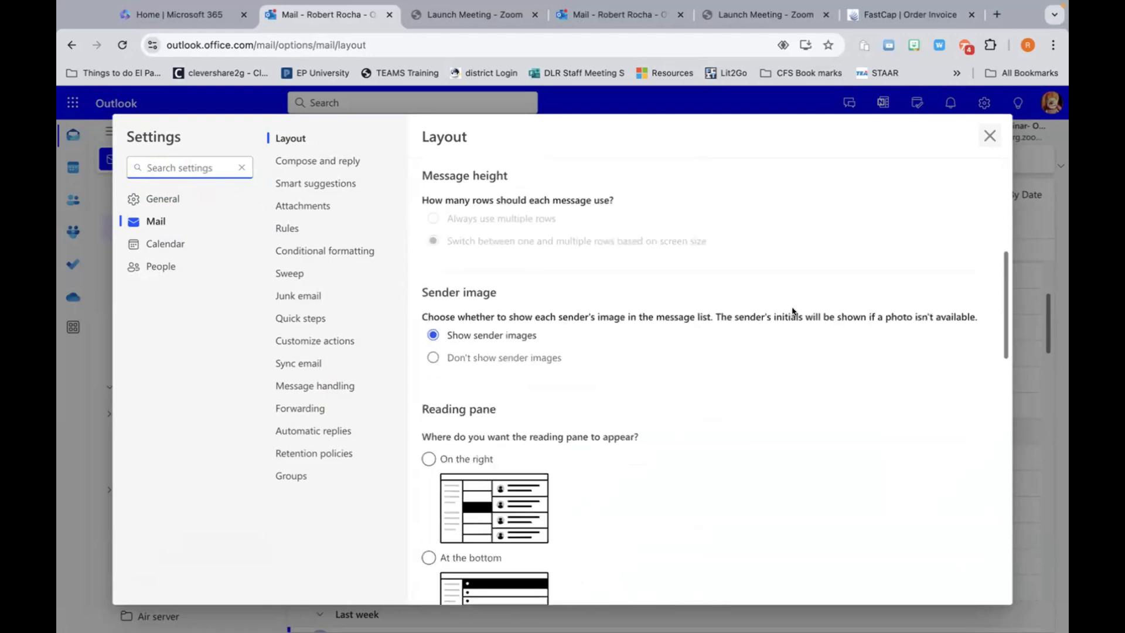
{"action": "left_click", "coordinate": [429, 296]}
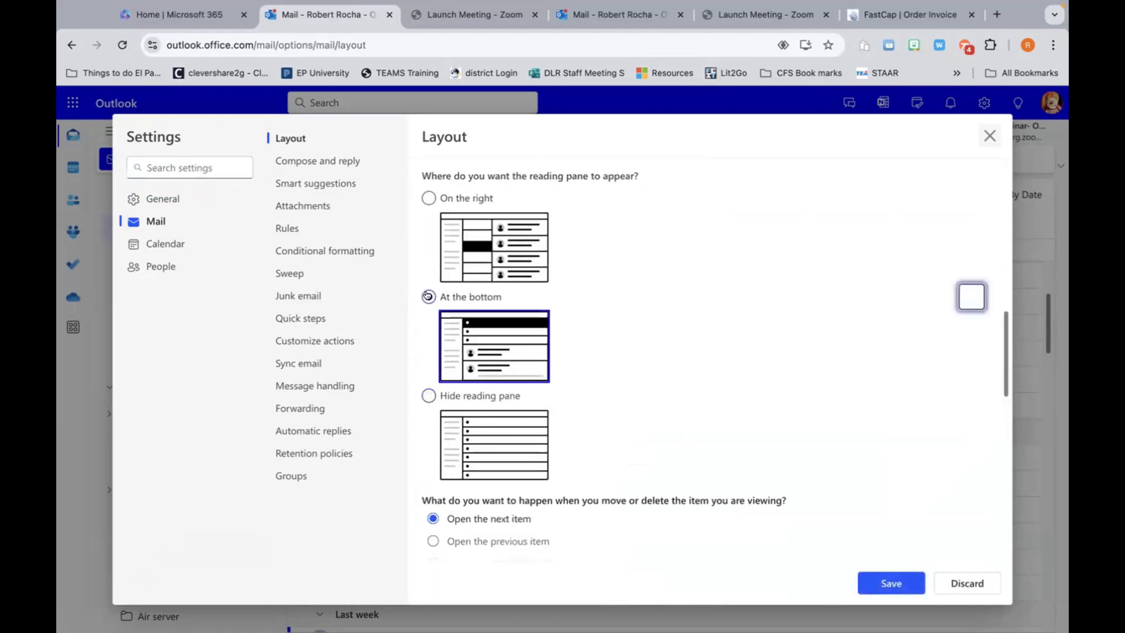
{"action": "left_click", "coordinate": [897, 583]}
{"action": "scroll", "coordinate": [844, 394], "scroll_direction": "down", "scroll_amount": 8}
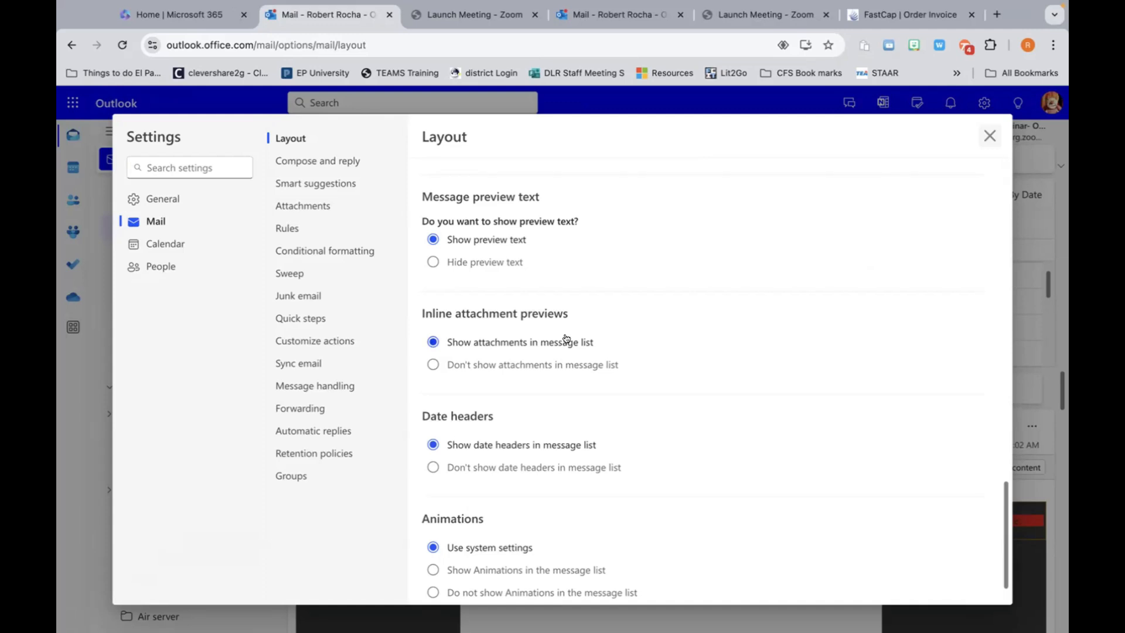
{"action": "scroll", "coordinate": [566, 339], "scroll_direction": "down", "scroll_amount": 1}
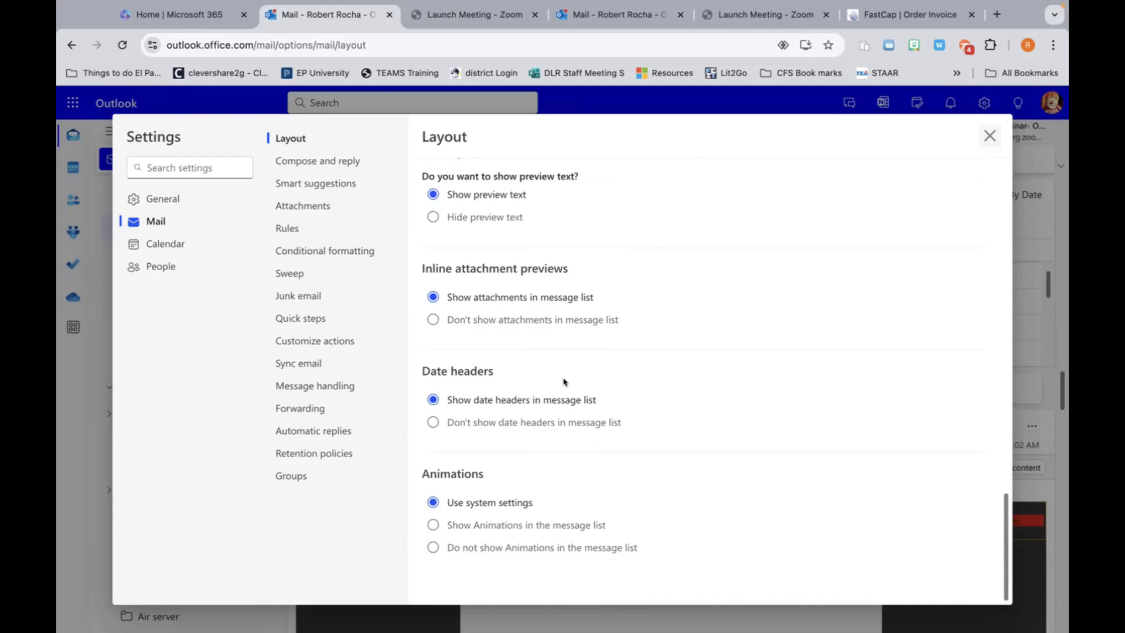
{"action": "scroll", "coordinate": [656, 343], "scroll_direction": "up", "scroll_amount": 2}
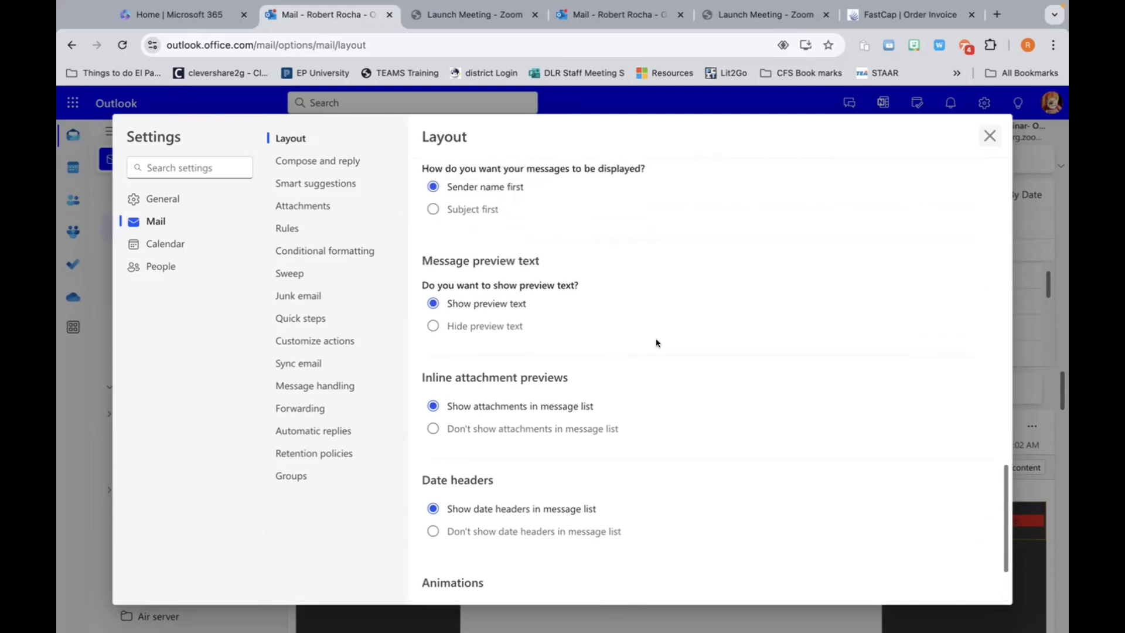
{"action": "scroll", "coordinate": [656, 342], "scroll_direction": "up", "scroll_amount": 1}
{"action": "scroll", "coordinate": [657, 343], "scroll_direction": "up", "scroll_amount": 3}
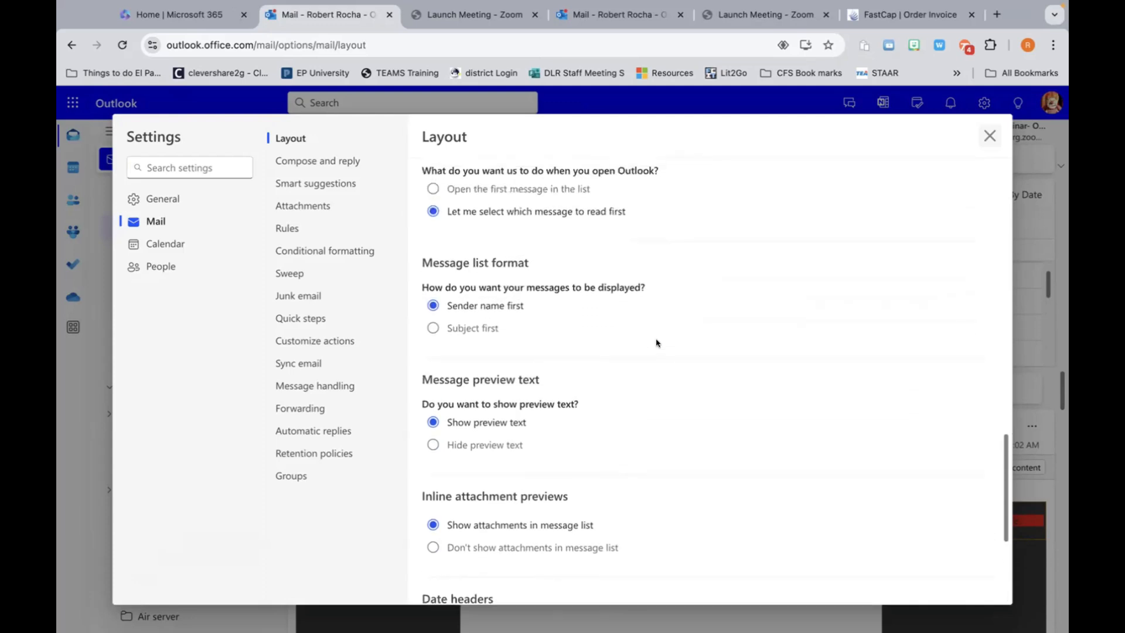
{"action": "scroll", "coordinate": [657, 342], "scroll_direction": "up", "scroll_amount": 10}
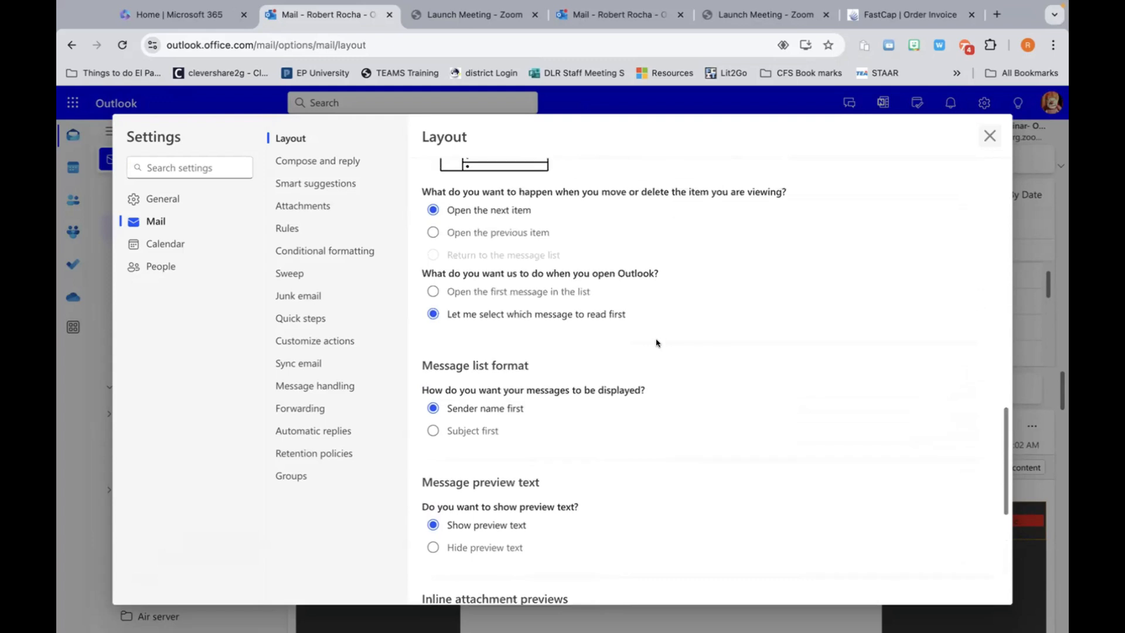
{"action": "scroll", "coordinate": [656, 343], "scroll_direction": "up", "scroll_amount": 6}
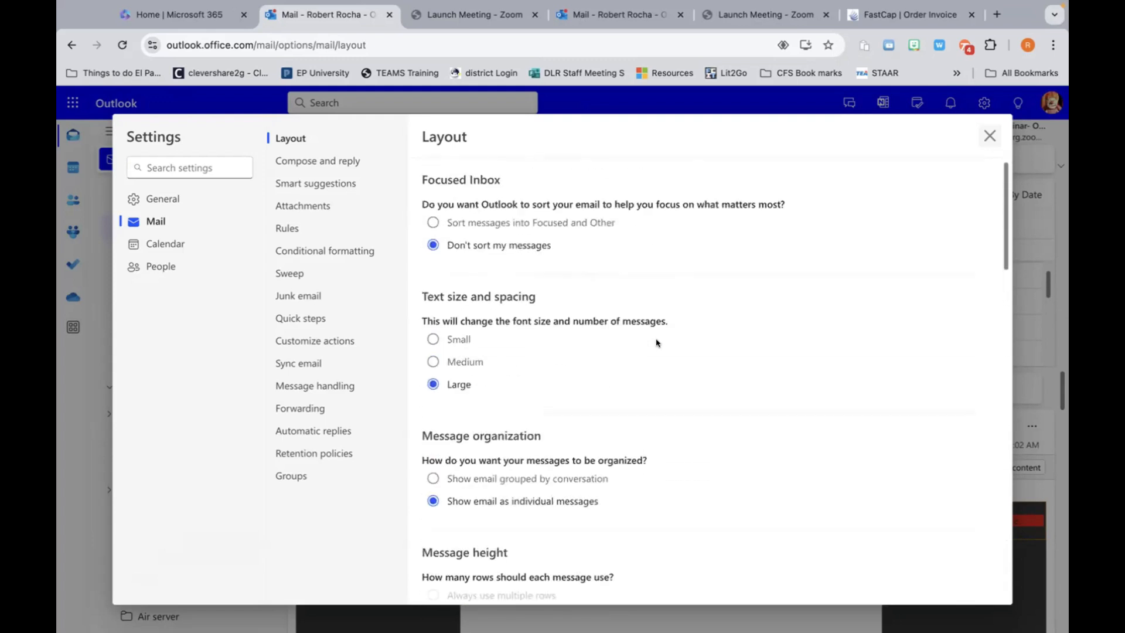
{"action": "scroll", "coordinate": [643, 302], "scroll_direction": "down", "scroll_amount": 4}
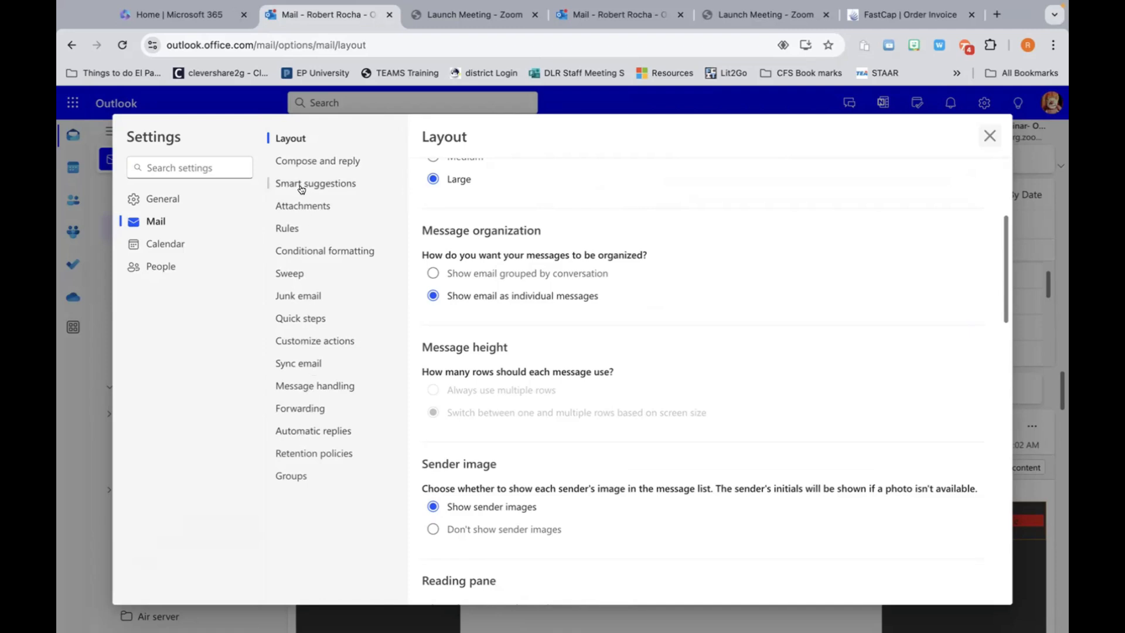
{"action": "scroll", "coordinate": [597, 341], "scroll_direction": "down", "scroll_amount": 15}
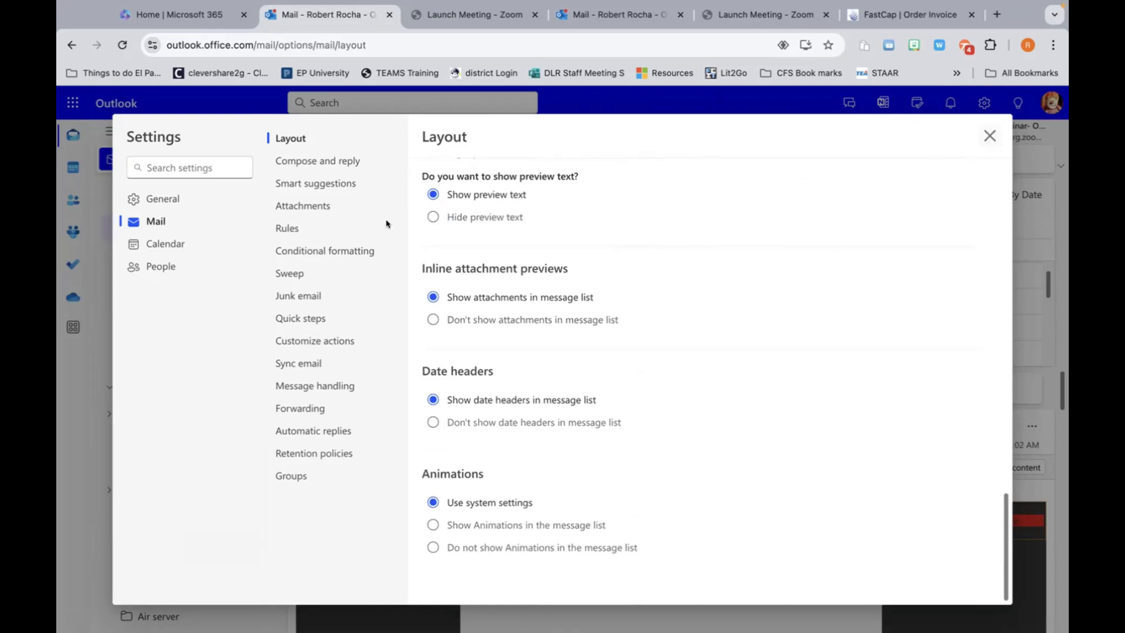
Step: Show the Compose and reply settings and scroll down through signatures, message format, link options and Undo send
{"action": "left_click", "coordinate": [315, 158]}
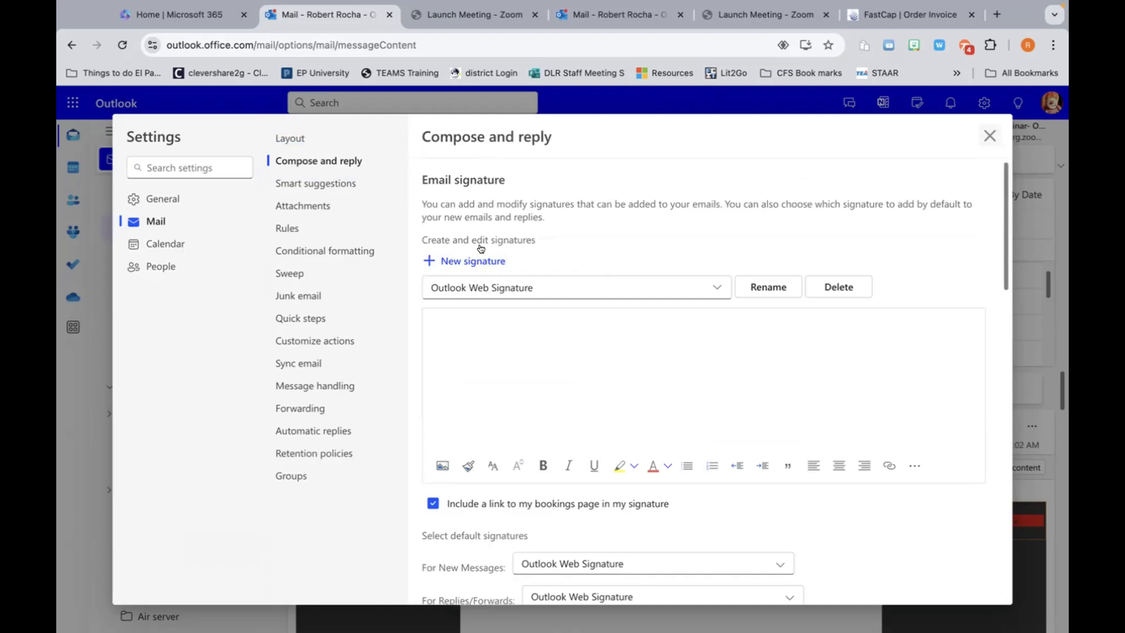
{"action": "scroll", "coordinate": [543, 357], "scroll_direction": "down", "scroll_amount": 2}
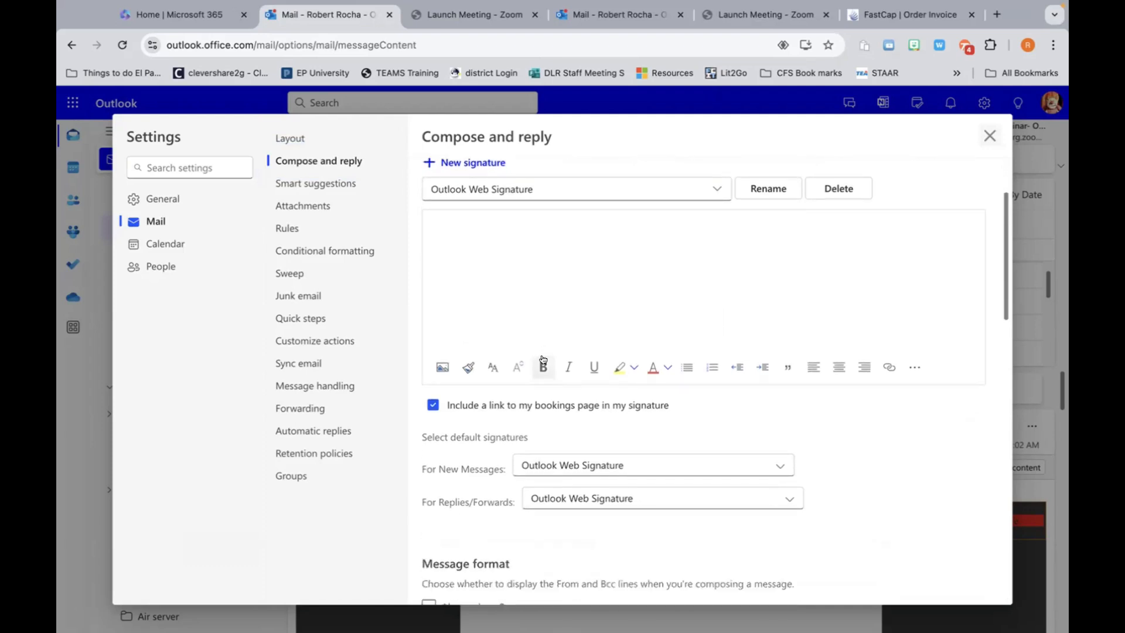
{"action": "scroll", "coordinate": [544, 358], "scroll_direction": "down", "scroll_amount": 6}
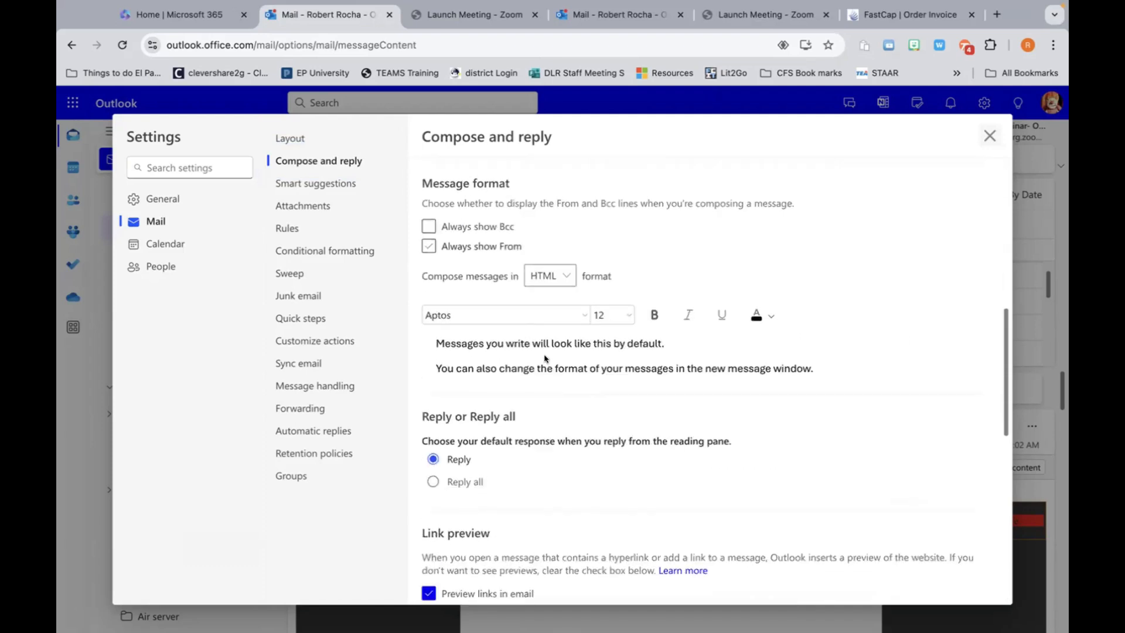
{"action": "scroll", "coordinate": [545, 359], "scroll_direction": "down", "scroll_amount": 5}
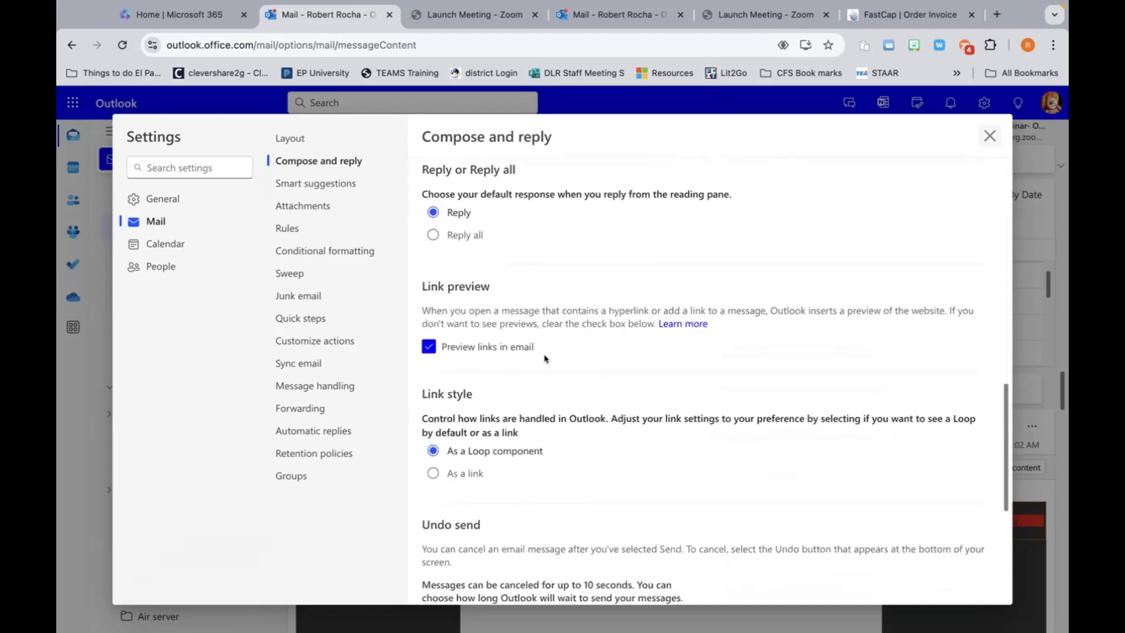
{"action": "scroll", "coordinate": [544, 359], "scroll_direction": "down", "scroll_amount": 6}
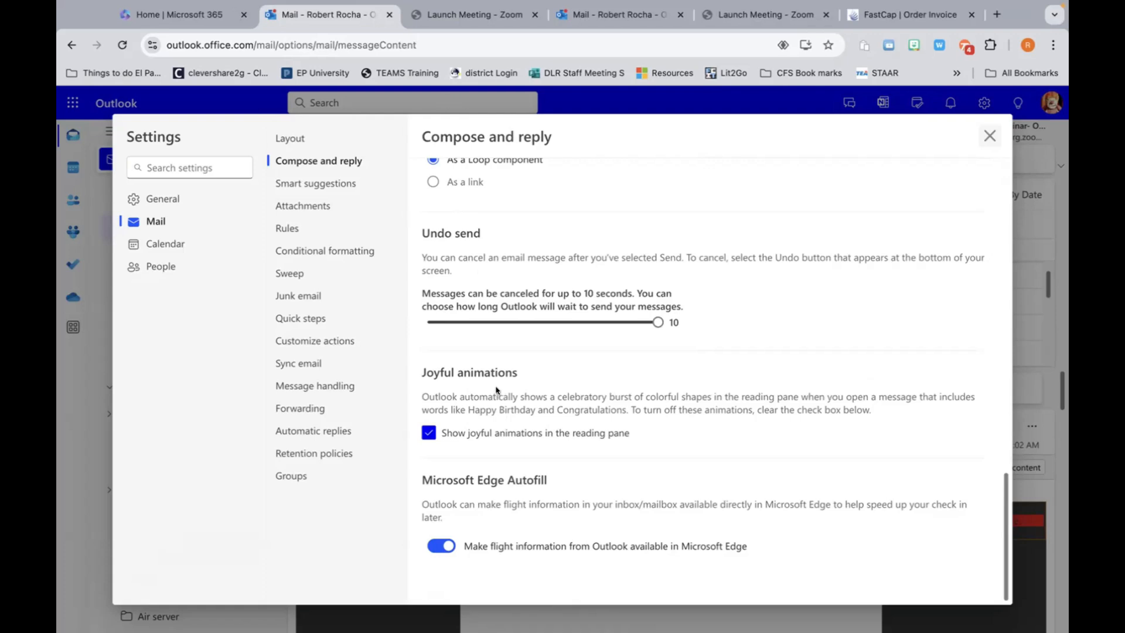
Step: Scroll back through Compose and reply, then view the Smart suggestions and Attachments settings
{"action": "scroll", "coordinate": [499, 392], "scroll_direction": "up", "scroll_amount": 1}
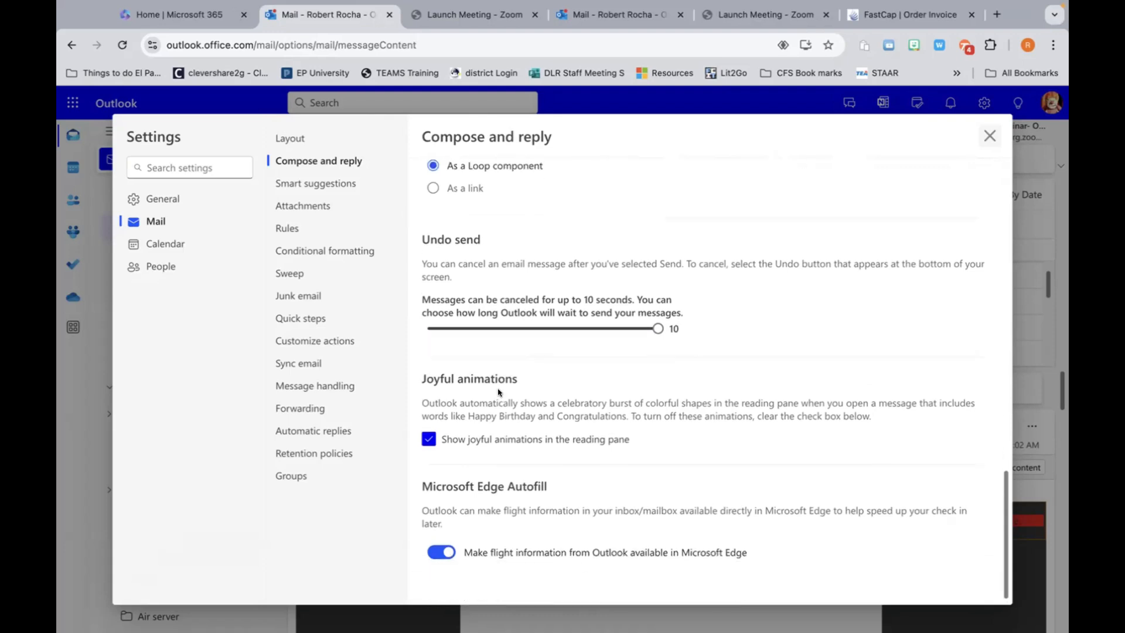
{"action": "scroll", "coordinate": [499, 392], "scroll_direction": "down", "scroll_amount": 1}
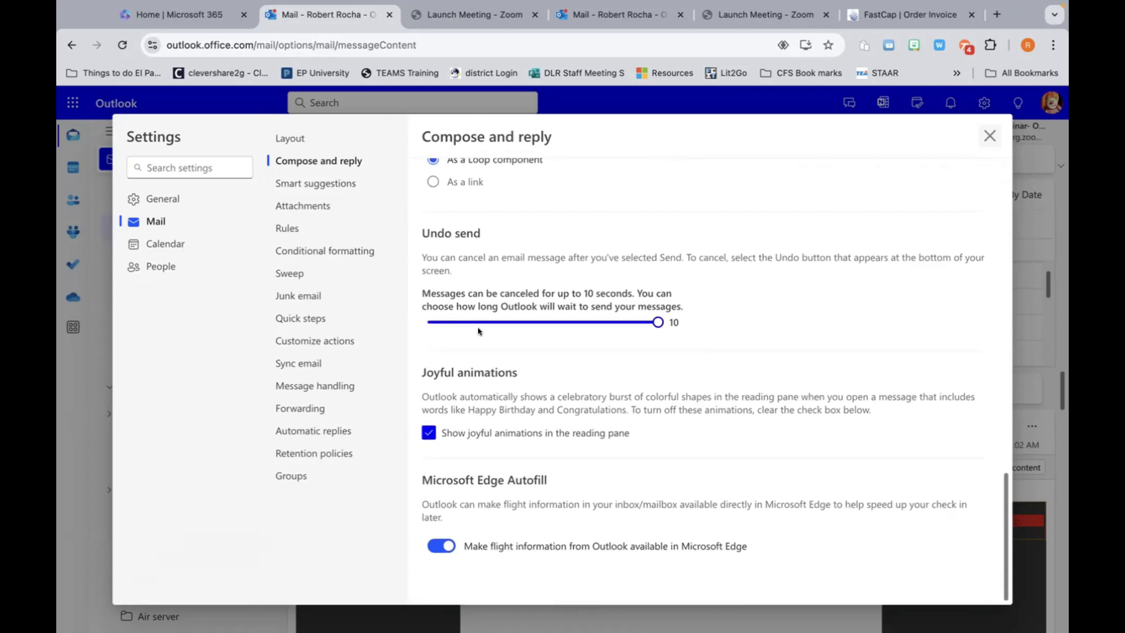
{"action": "scroll", "coordinate": [478, 331], "scroll_direction": "up", "scroll_amount": 7}
{"action": "scroll", "coordinate": [479, 331], "scroll_direction": "up", "scroll_amount": 4}
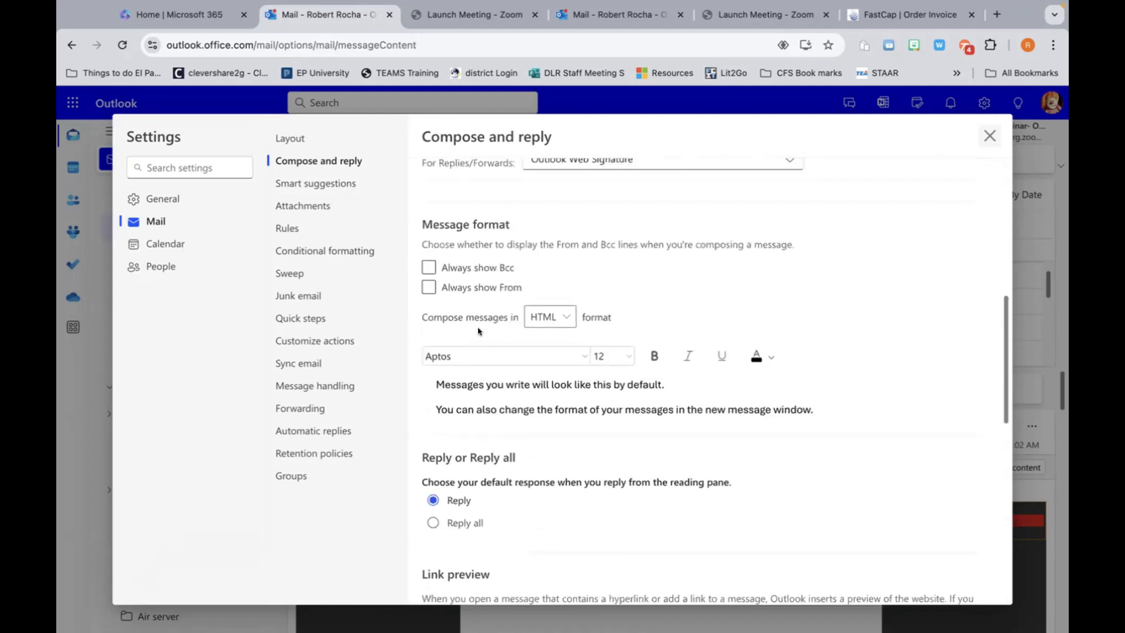
{"action": "scroll", "coordinate": [479, 332], "scroll_direction": "up", "scroll_amount": 1}
{"action": "scroll", "coordinate": [479, 331], "scroll_direction": "down", "scroll_amount": 8}
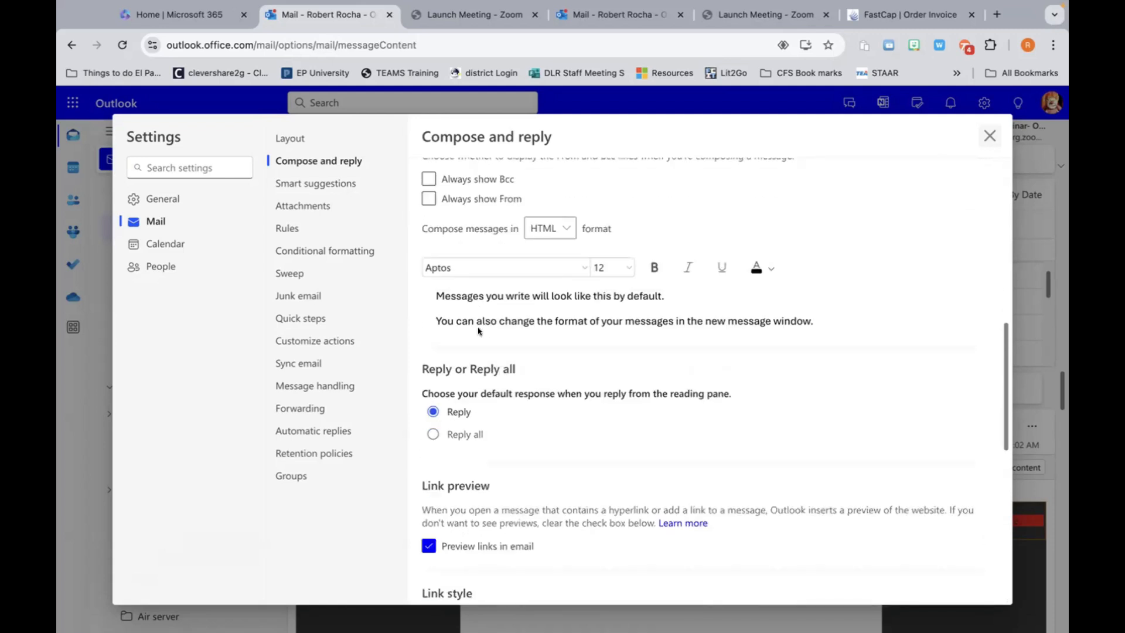
{"action": "scroll", "coordinate": [479, 331], "scroll_direction": "down", "scroll_amount": 4}
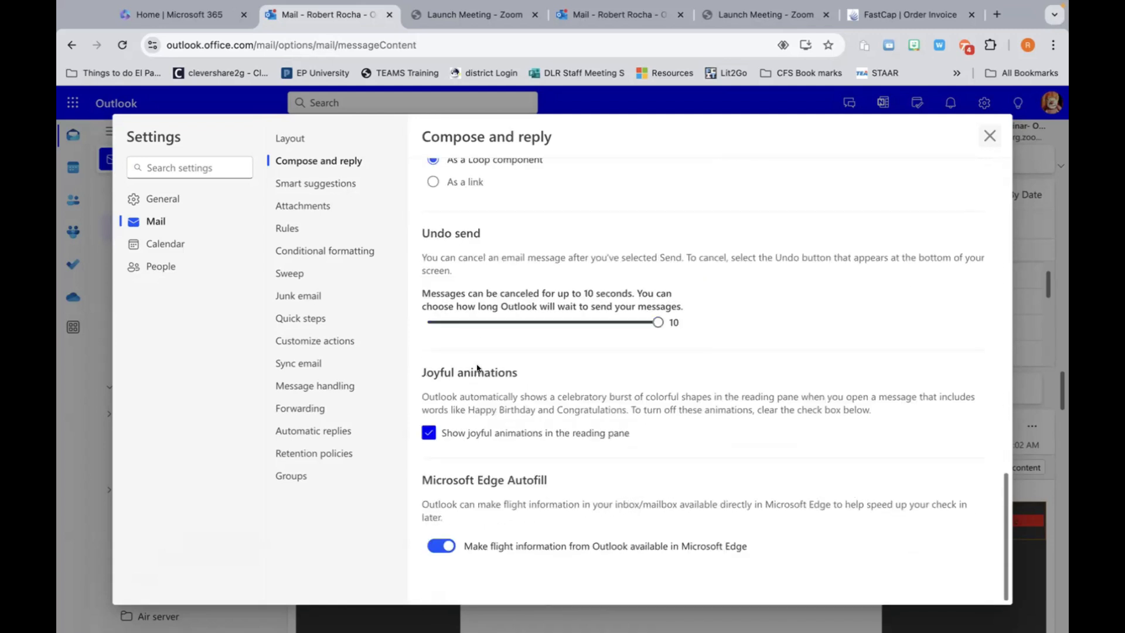
{"action": "left_click", "coordinate": [314, 182]}
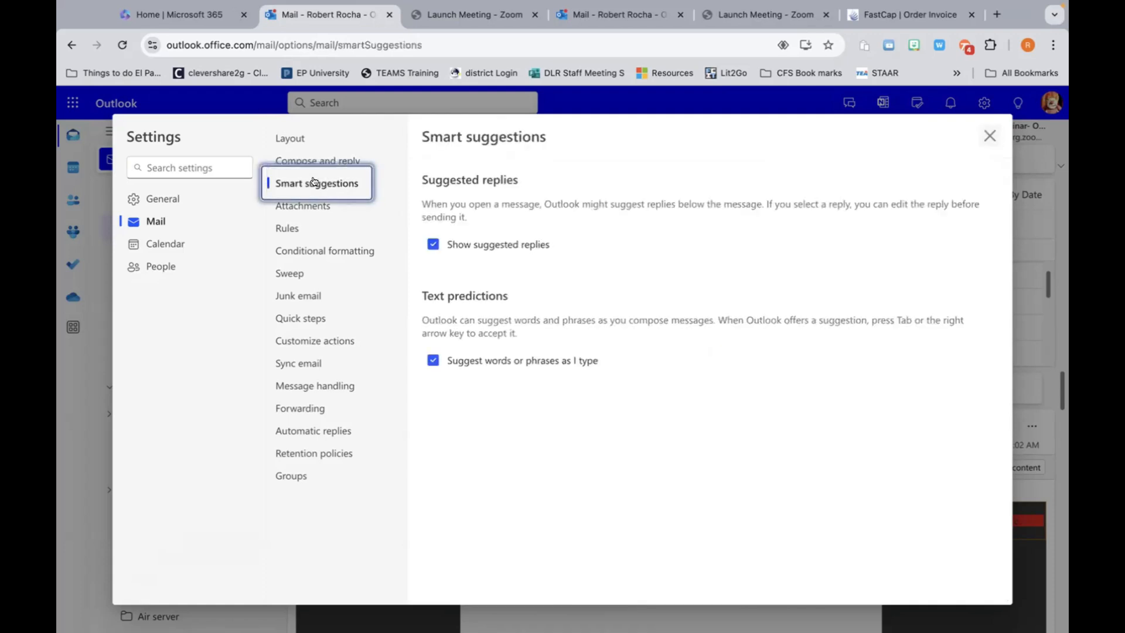
{"action": "left_click", "coordinate": [295, 208]}
Step: View the Rules, Conditional formatting and Junk email settings, then close Settings
{"action": "left_click", "coordinate": [293, 231]}
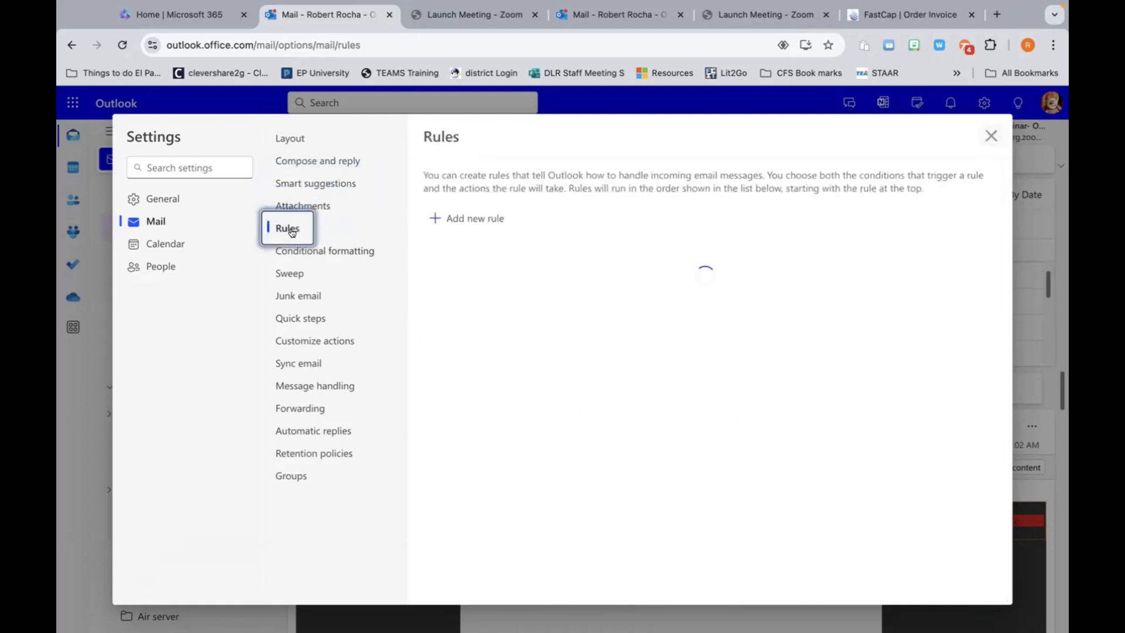
{"action": "left_click", "coordinate": [295, 251]}
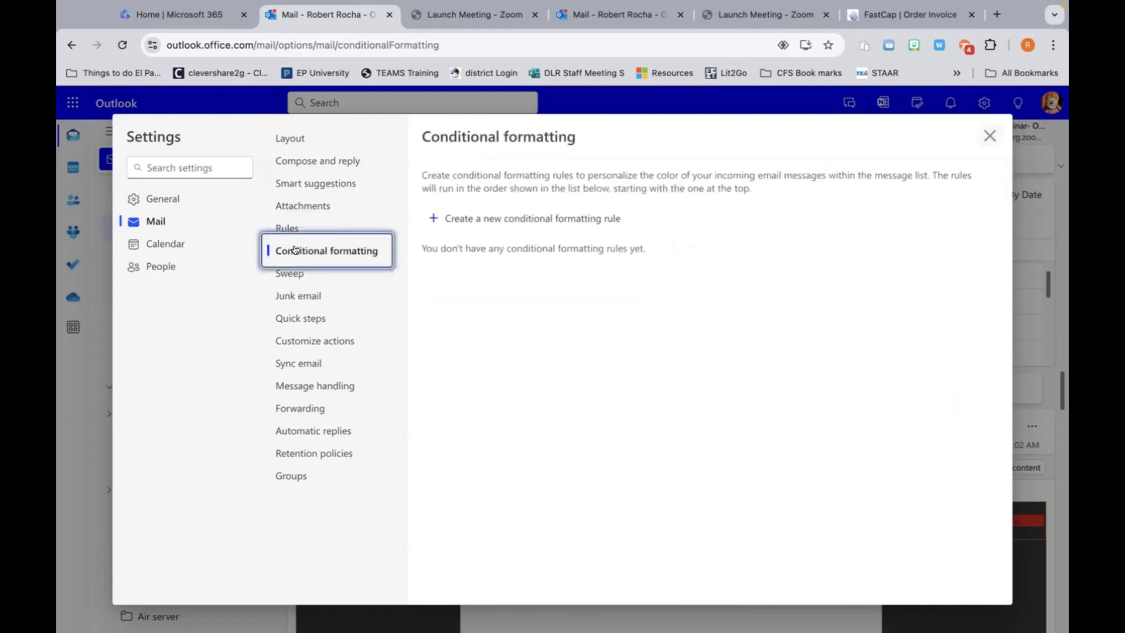
{"action": "left_click", "coordinate": [299, 294]}
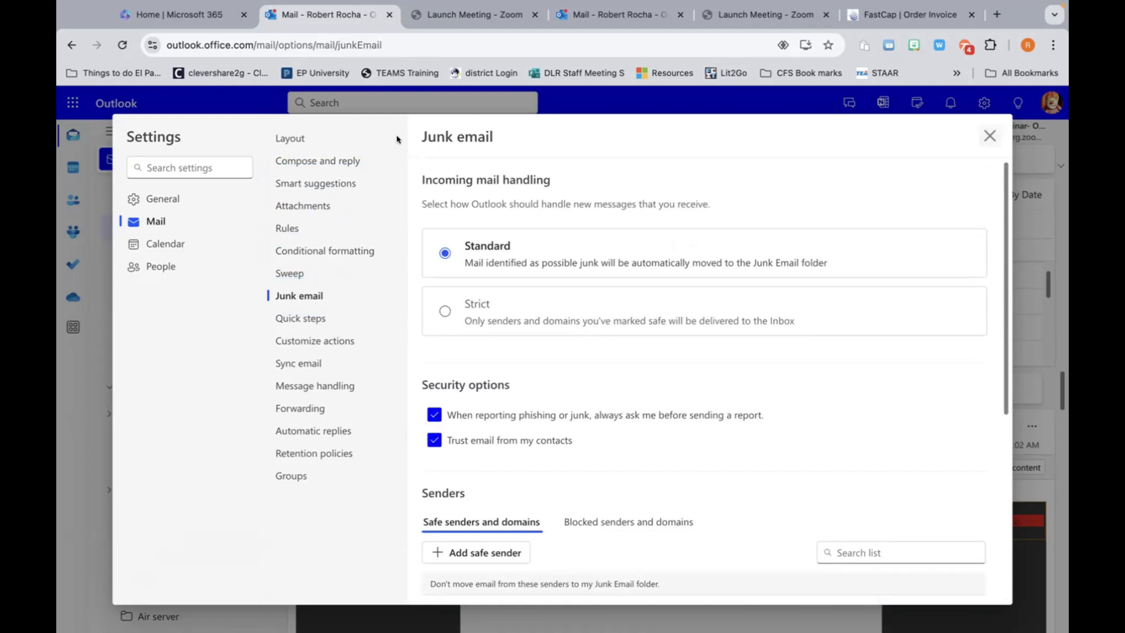
{"action": "left_click", "coordinate": [982, 137]}
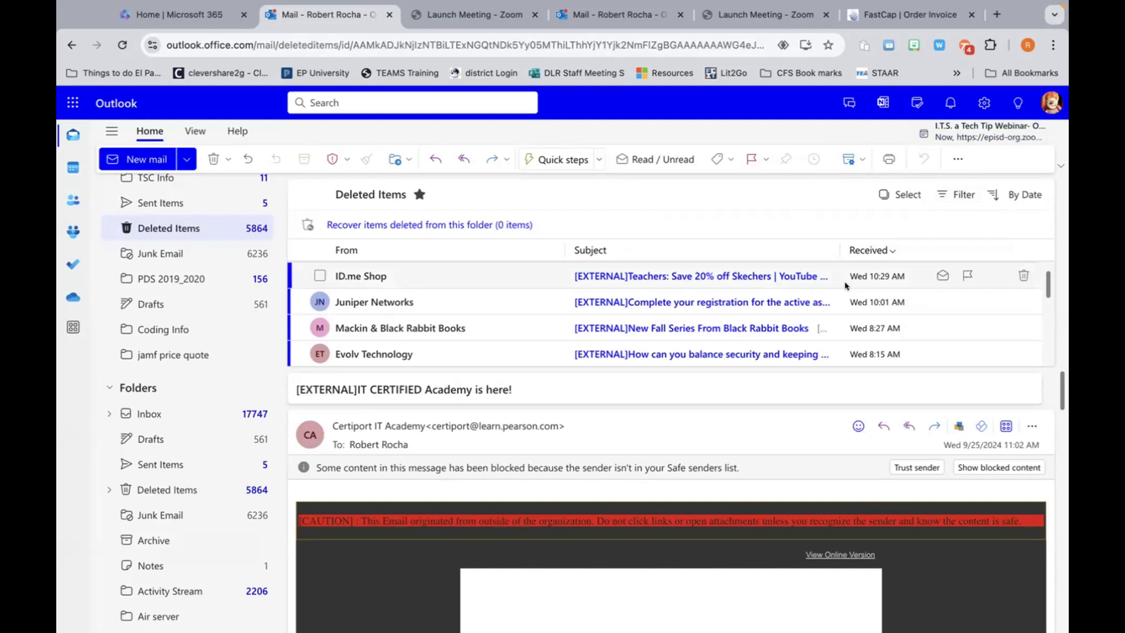
{"action": "scroll", "coordinate": [846, 286], "scroll_direction": "up", "scroll_amount": 3}
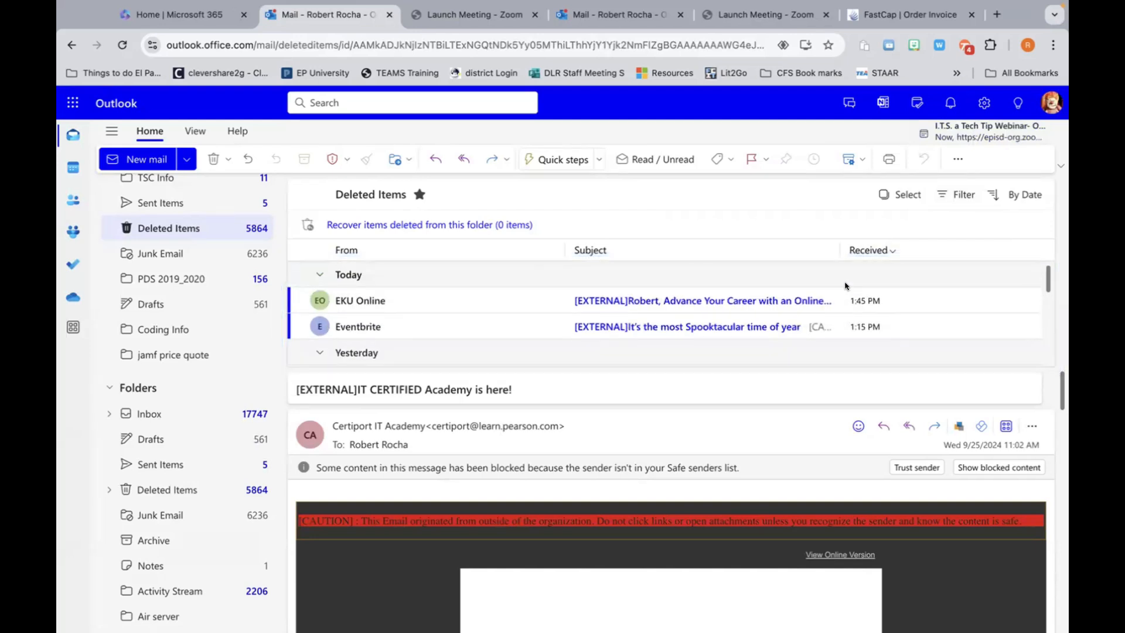
{"action": "scroll", "coordinate": [595, 325], "scroll_direction": "down", "scroll_amount": 3}
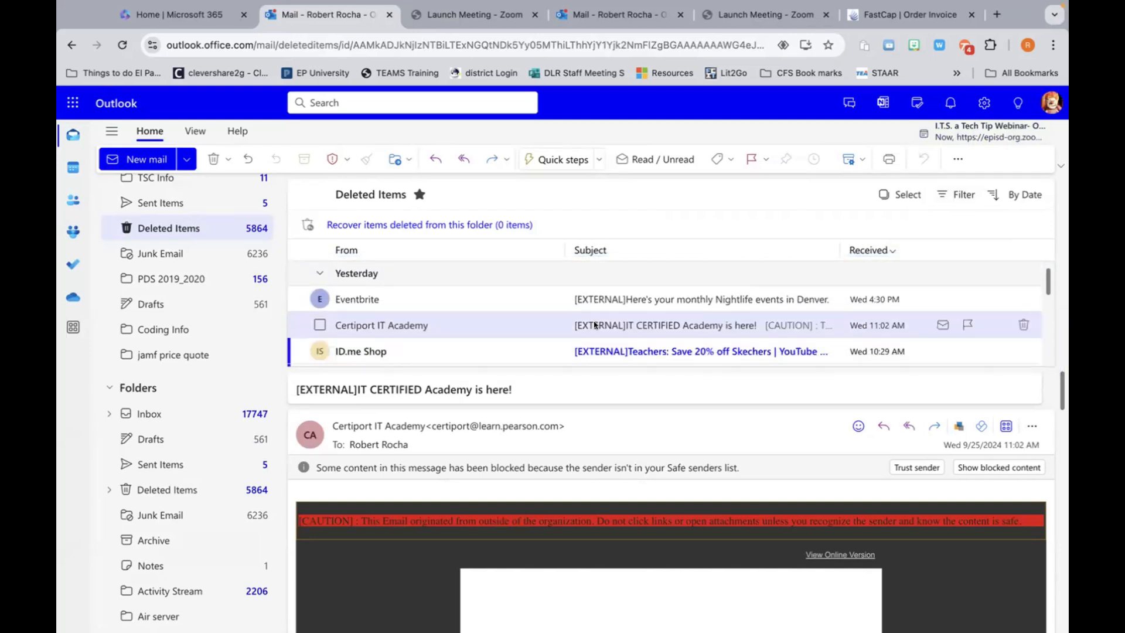
{"action": "scroll", "coordinate": [464, 319], "scroll_direction": "down", "scroll_amount": 2}
{"action": "scroll", "coordinate": [462, 320], "scroll_direction": "down", "scroll_amount": 3}
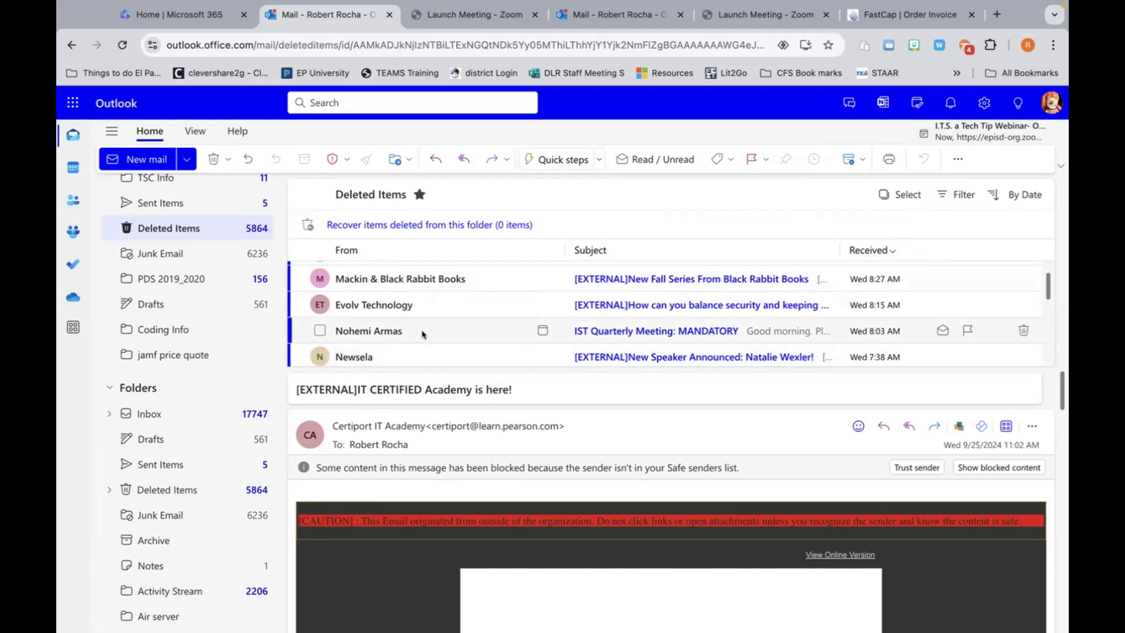
{"action": "scroll", "coordinate": [423, 332], "scroll_direction": "up", "scroll_amount": 5}
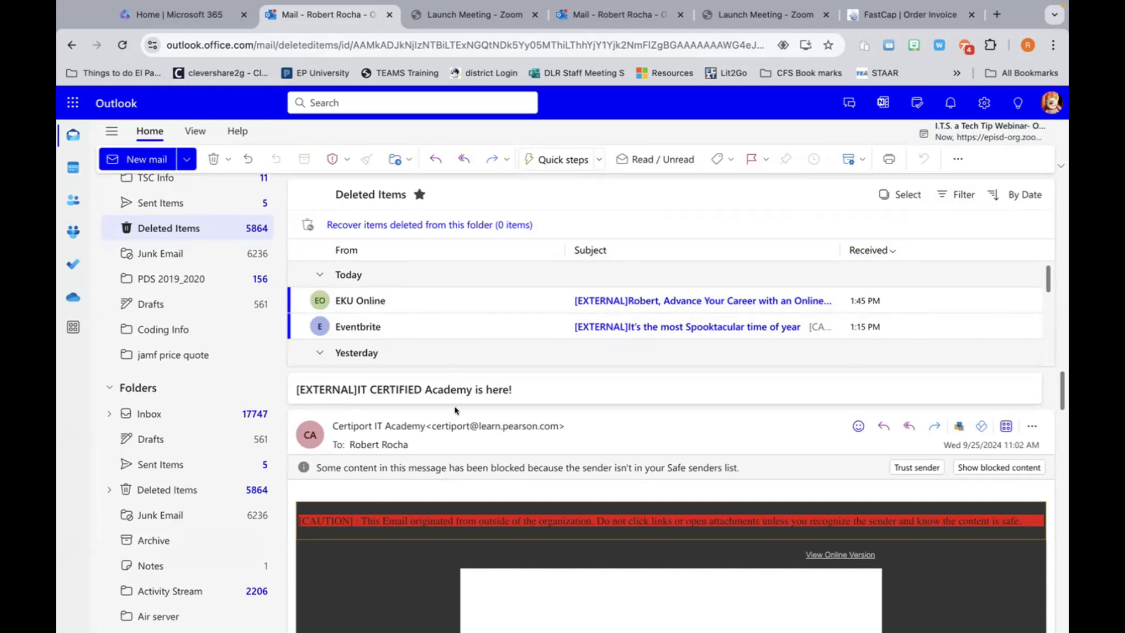
{"action": "left_click", "coordinate": [456, 425]}
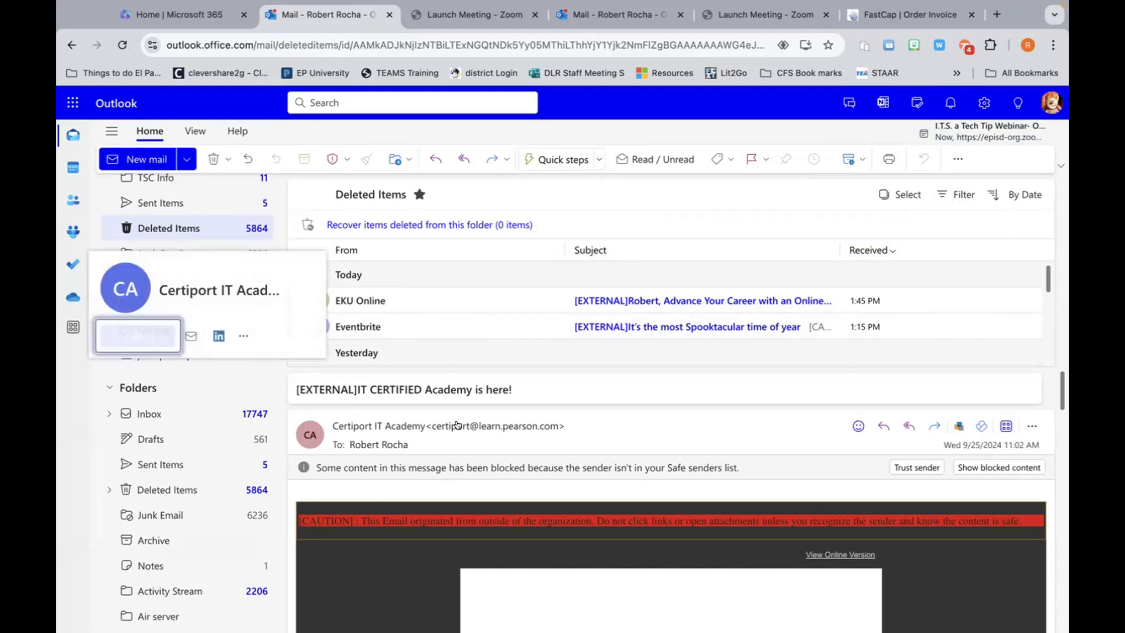
{"action": "left_click", "coordinate": [602, 439]}
{"action": "scroll", "coordinate": [542, 373], "scroll_direction": "down", "scroll_amount": 1}
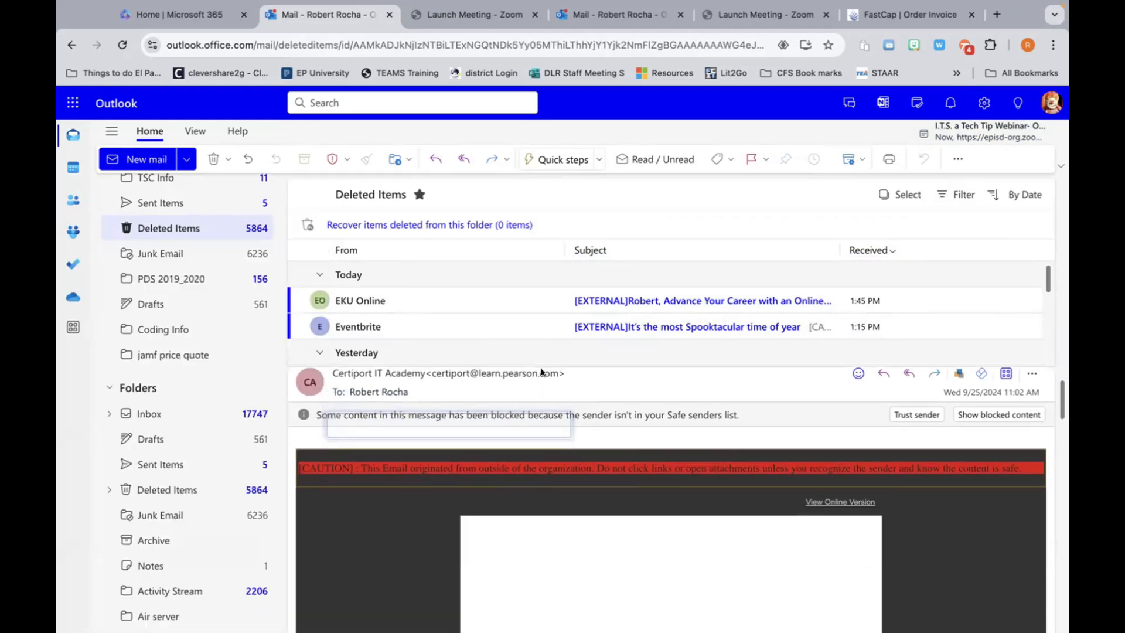
{"action": "scroll", "coordinate": [540, 373], "scroll_direction": "down", "scroll_amount": 1}
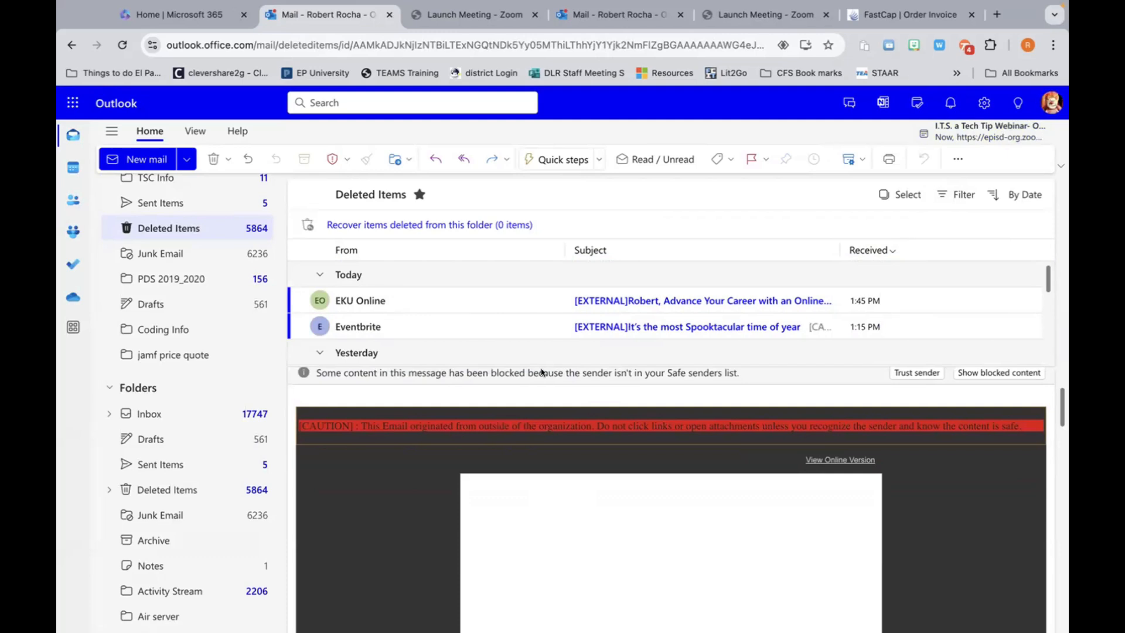
{"action": "scroll", "coordinate": [147, 247], "scroll_direction": "up", "scroll_amount": 2}
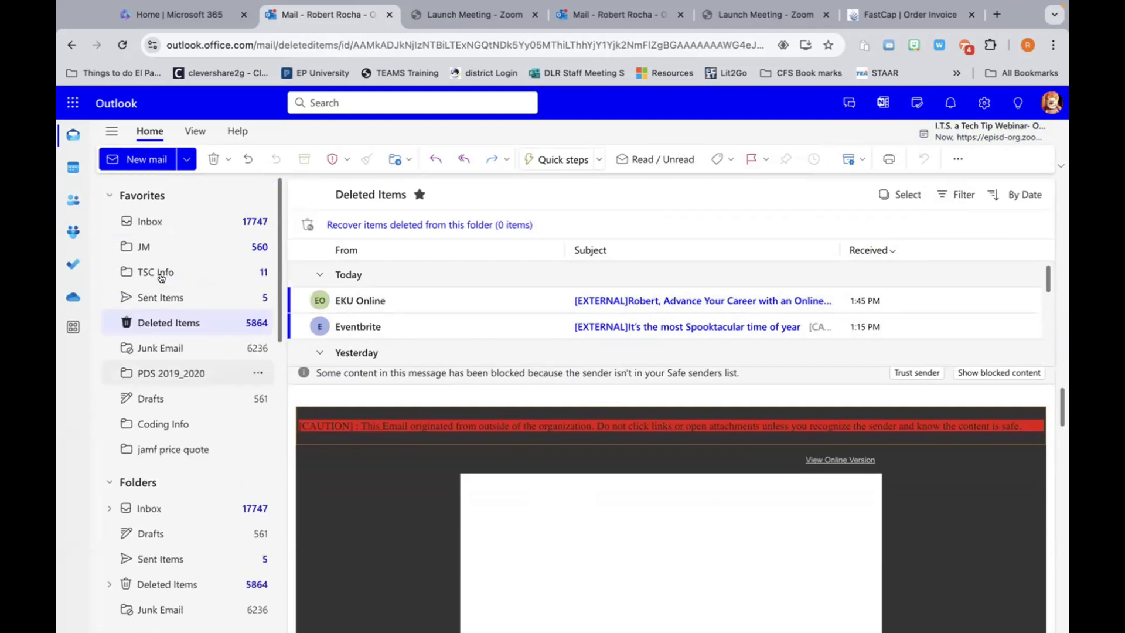
Step: Open the Inbox from Favorites and scroll through its message list
{"action": "left_click", "coordinate": [146, 226]}
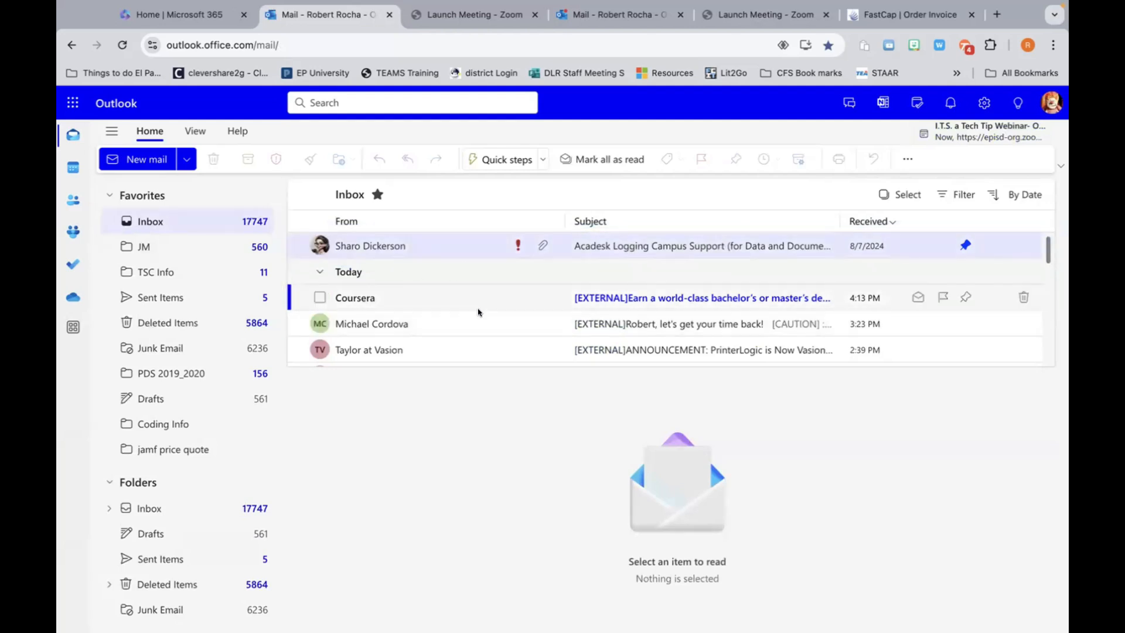
{"action": "scroll", "coordinate": [478, 311], "scroll_direction": "down", "scroll_amount": 2}
{"action": "scroll", "coordinate": [478, 312], "scroll_direction": "down", "scroll_amount": 5}
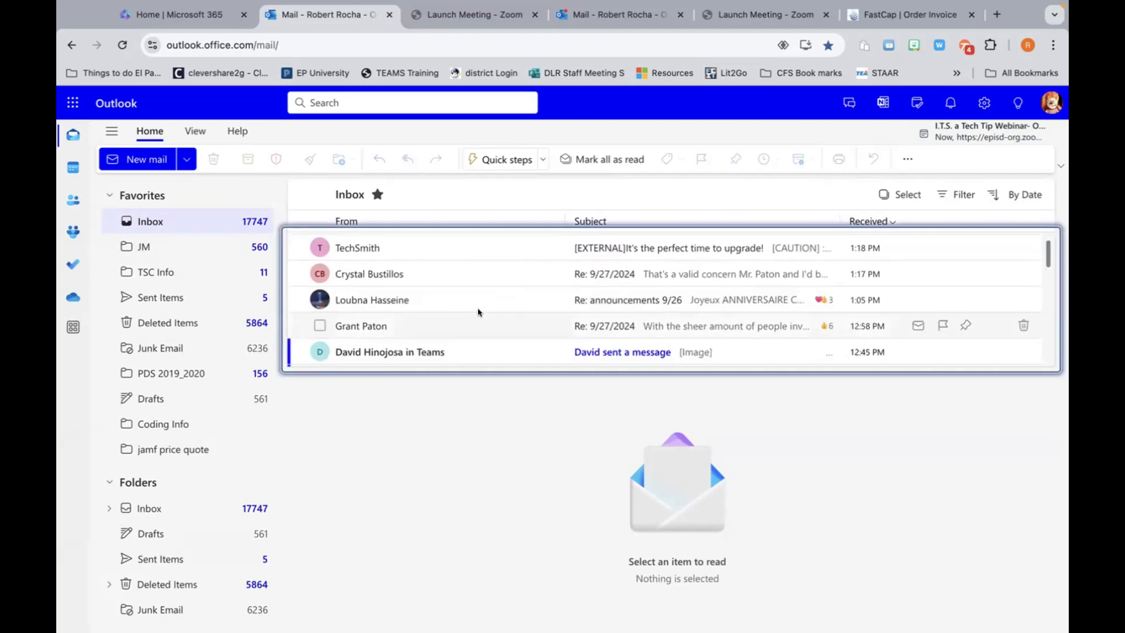
{"action": "scroll", "coordinate": [478, 312], "scroll_direction": "down", "scroll_amount": 5}
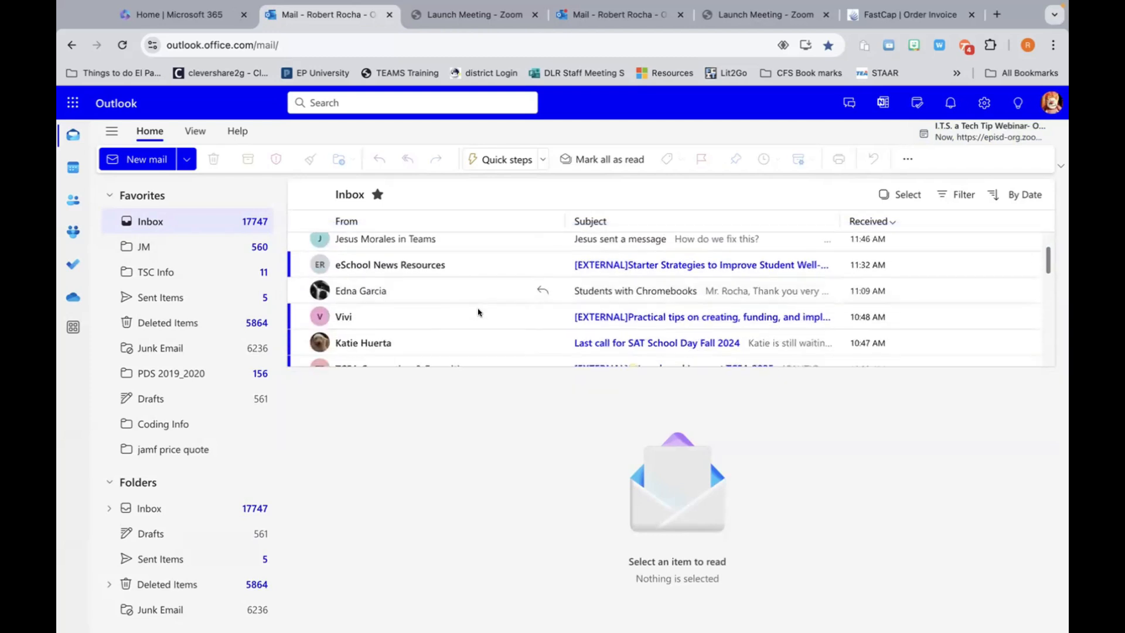
{"action": "scroll", "coordinate": [479, 312], "scroll_direction": "down", "scroll_amount": 5}
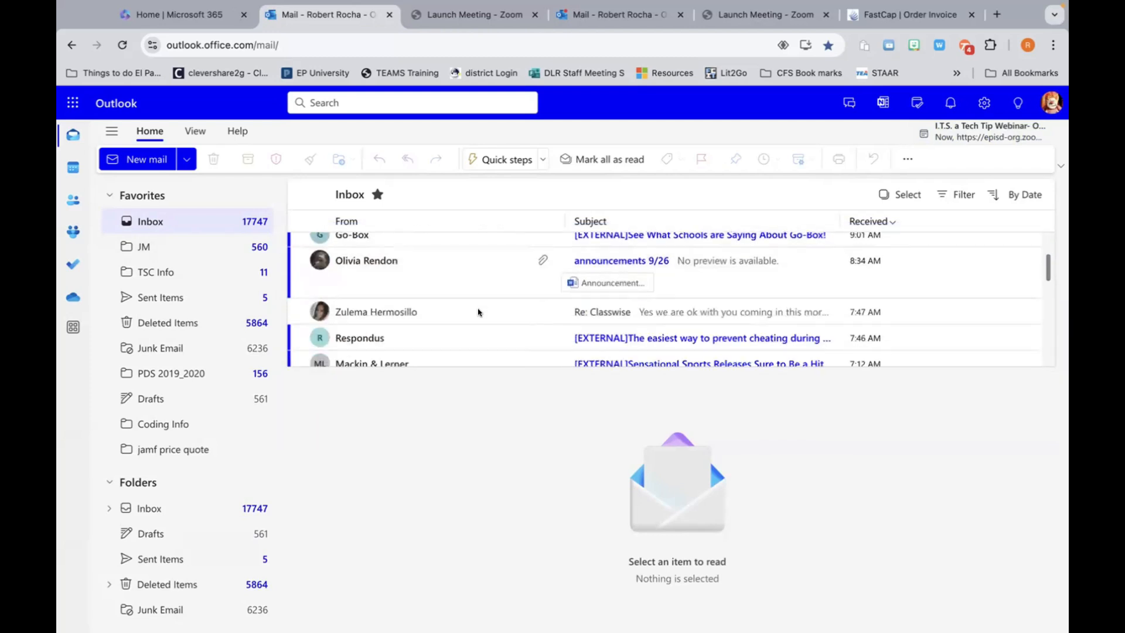
{"action": "scroll", "coordinate": [479, 312], "scroll_direction": "down", "scroll_amount": 5}
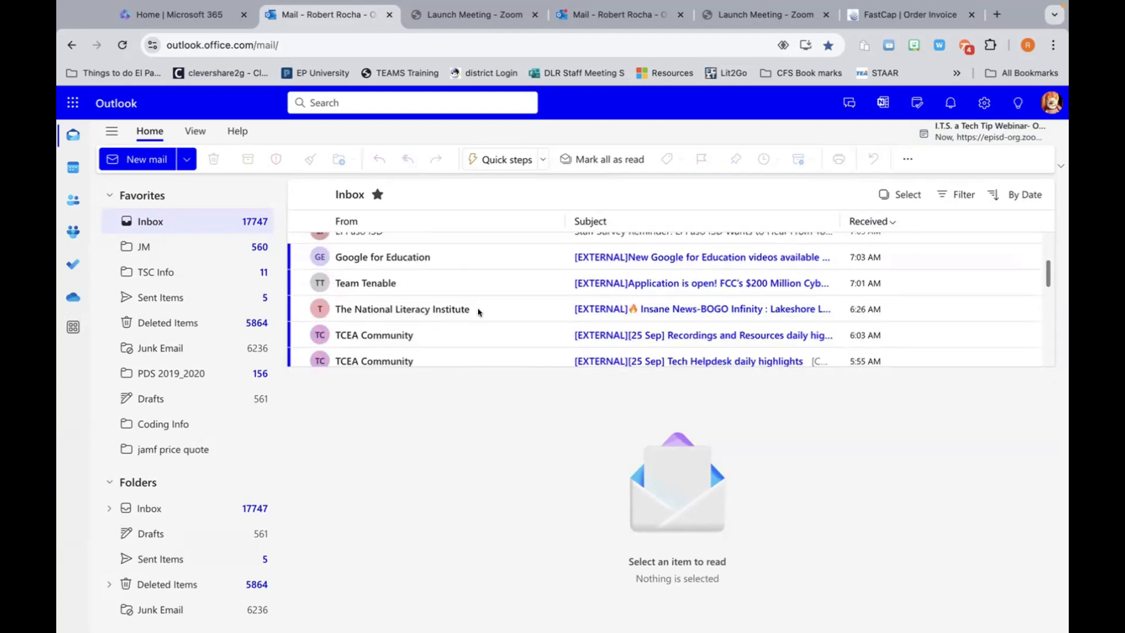
{"action": "scroll", "coordinate": [478, 313], "scroll_direction": "down", "scroll_amount": 1}
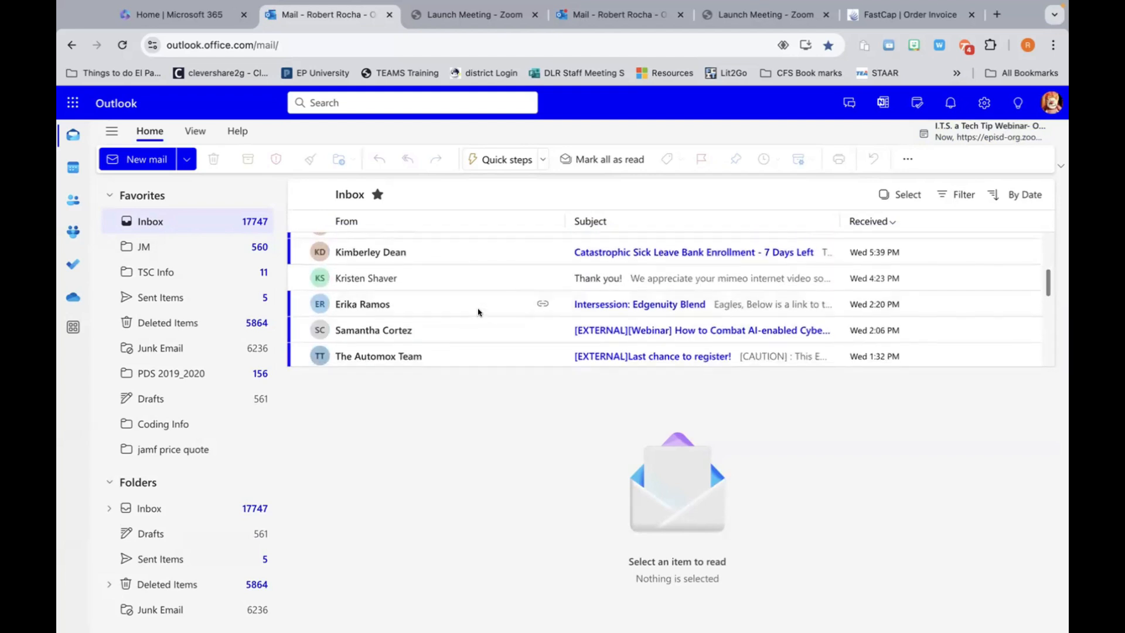
{"action": "scroll", "coordinate": [478, 313], "scroll_direction": "up", "scroll_amount": 15}
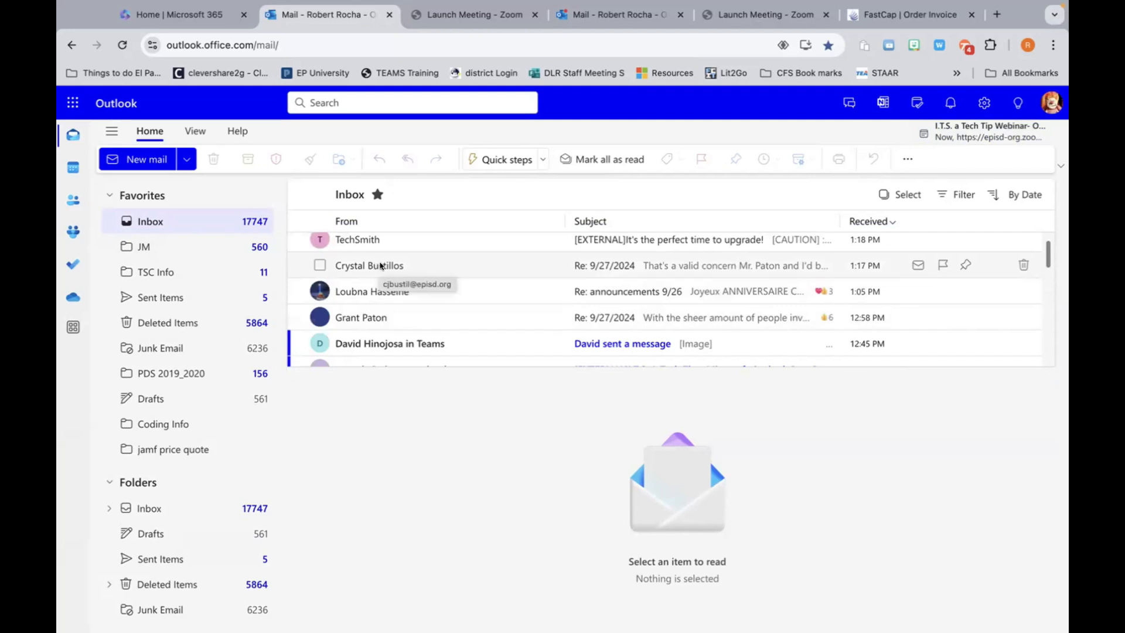
Step: Pin the Re: 9/27/2024 message to the top of the inbox
{"action": "right_click", "coordinate": [380, 266]}
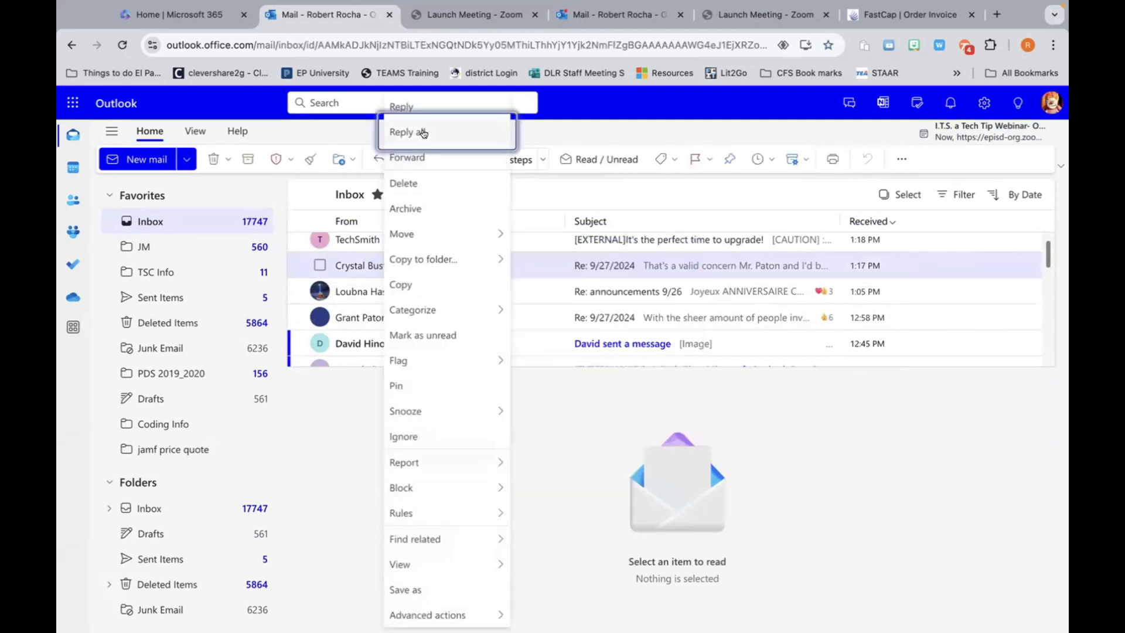
{"action": "mouse_move", "coordinate": [427, 230]}
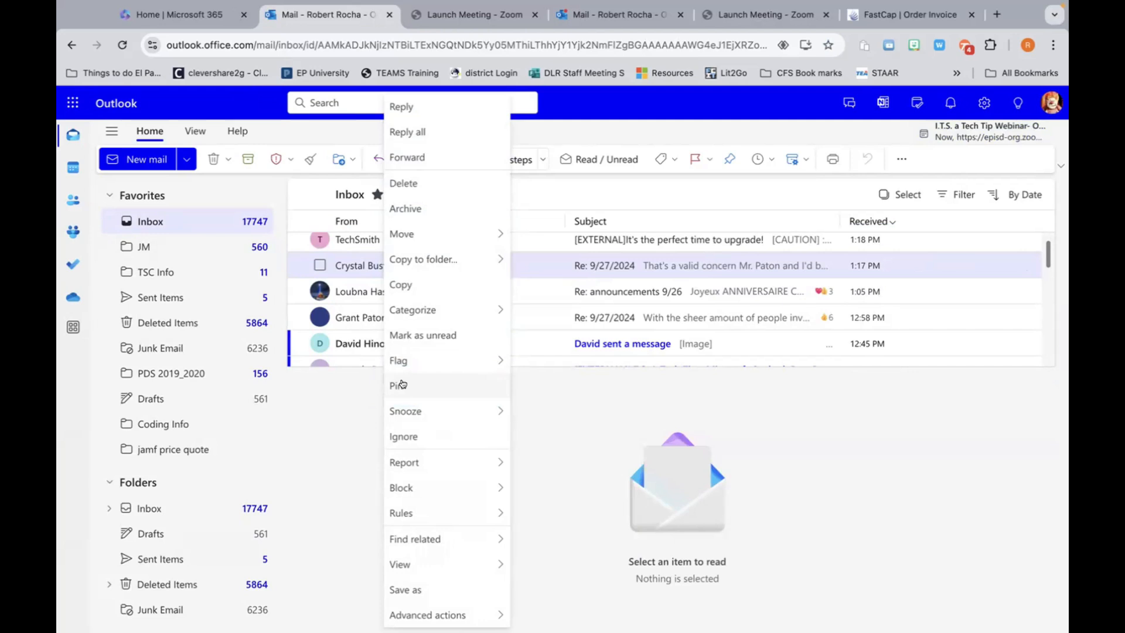
{"action": "left_click", "coordinate": [403, 384]}
Step: Open the Re: announcements 9/26 message and scroll through it in the reading pane
{"action": "left_click", "coordinate": [403, 293]}
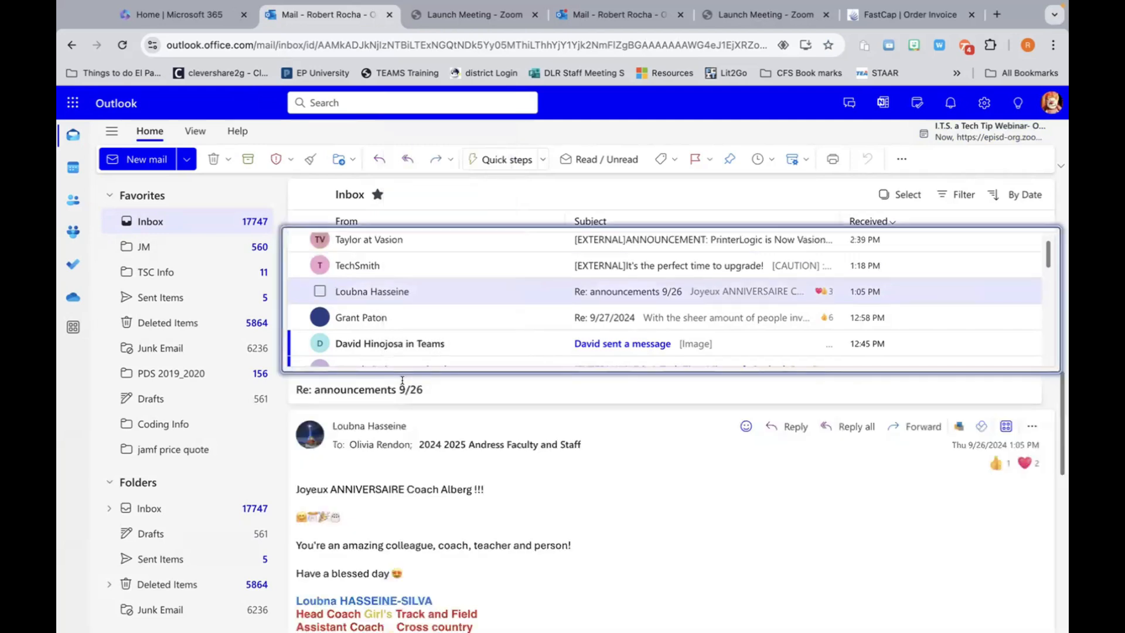
{"action": "scroll", "coordinate": [403, 299], "scroll_direction": "up", "scroll_amount": 3}
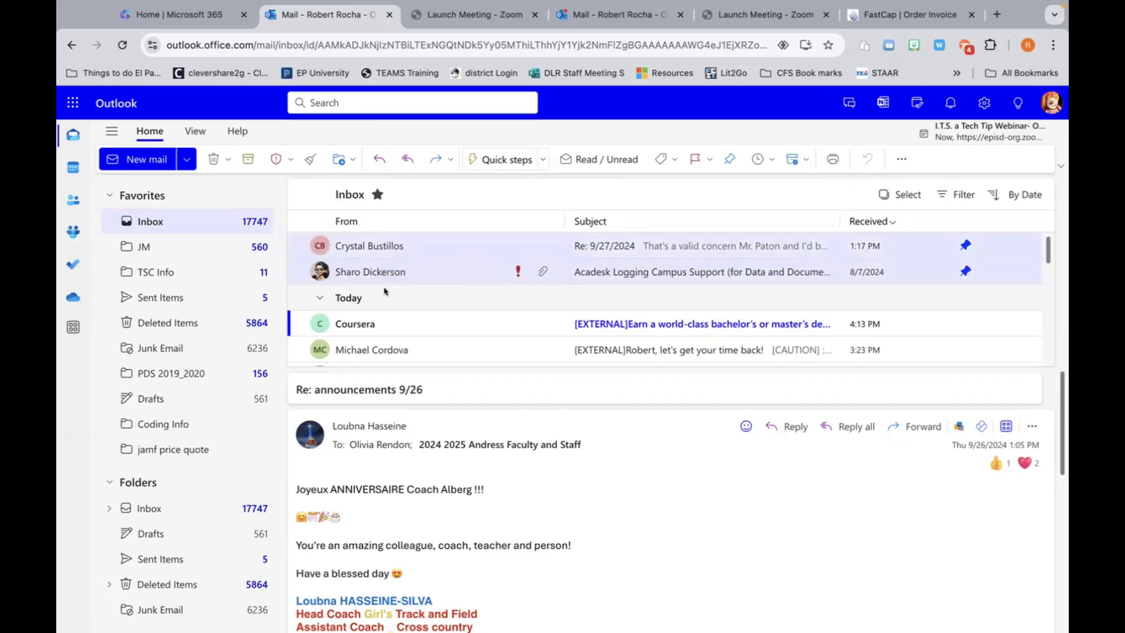
{"action": "scroll", "coordinate": [388, 325], "scroll_direction": "down", "scroll_amount": 2}
{"action": "scroll", "coordinate": [388, 334], "scroll_direction": "down", "scroll_amount": 2}
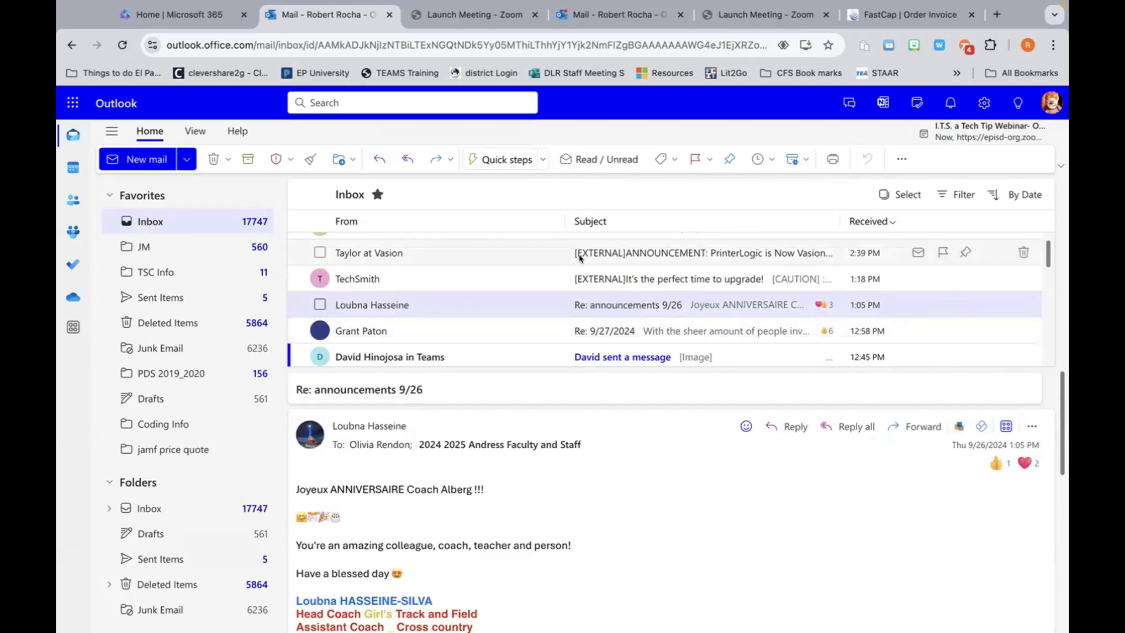
{"action": "left_click", "coordinate": [983, 103]}
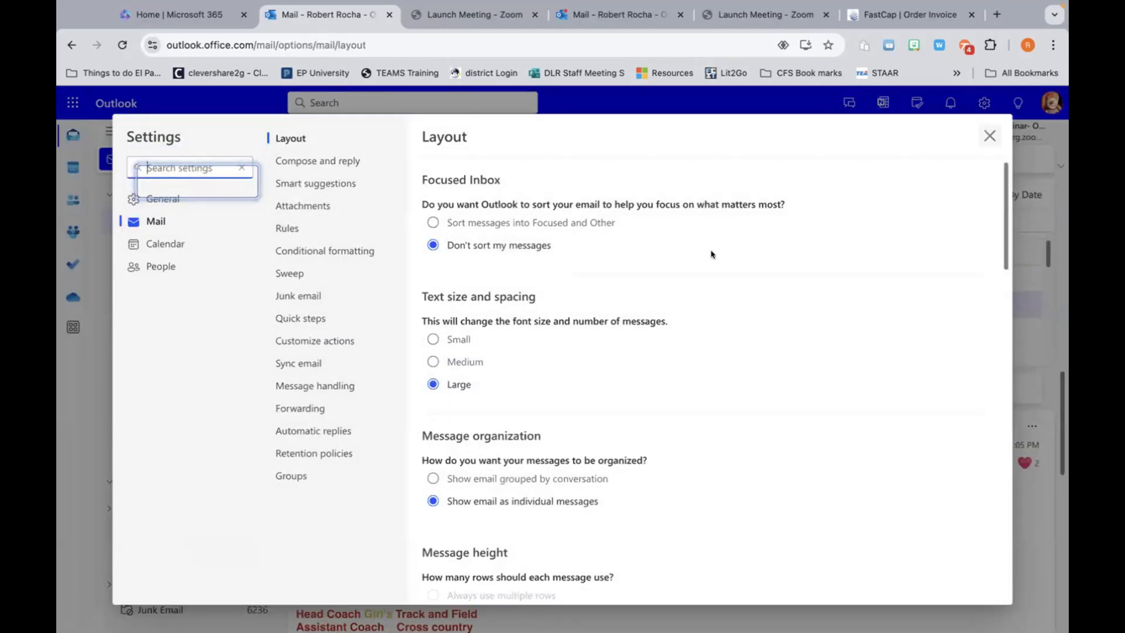
{"action": "scroll", "coordinate": [639, 337], "scroll_direction": "down", "scroll_amount": 3}
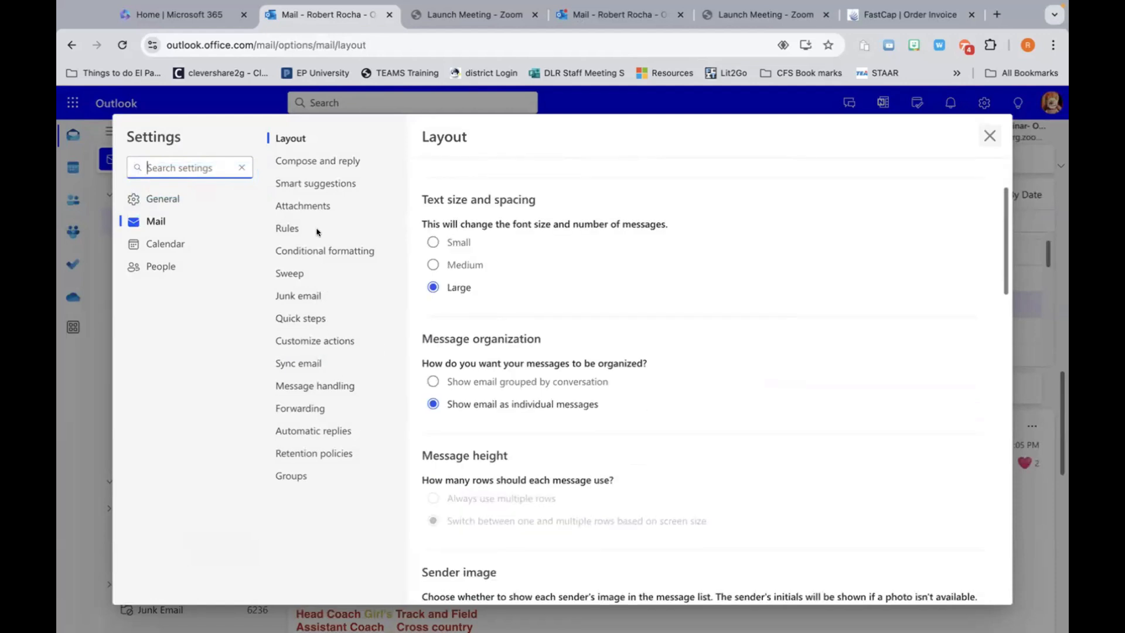
{"action": "left_click", "coordinate": [990, 135]}
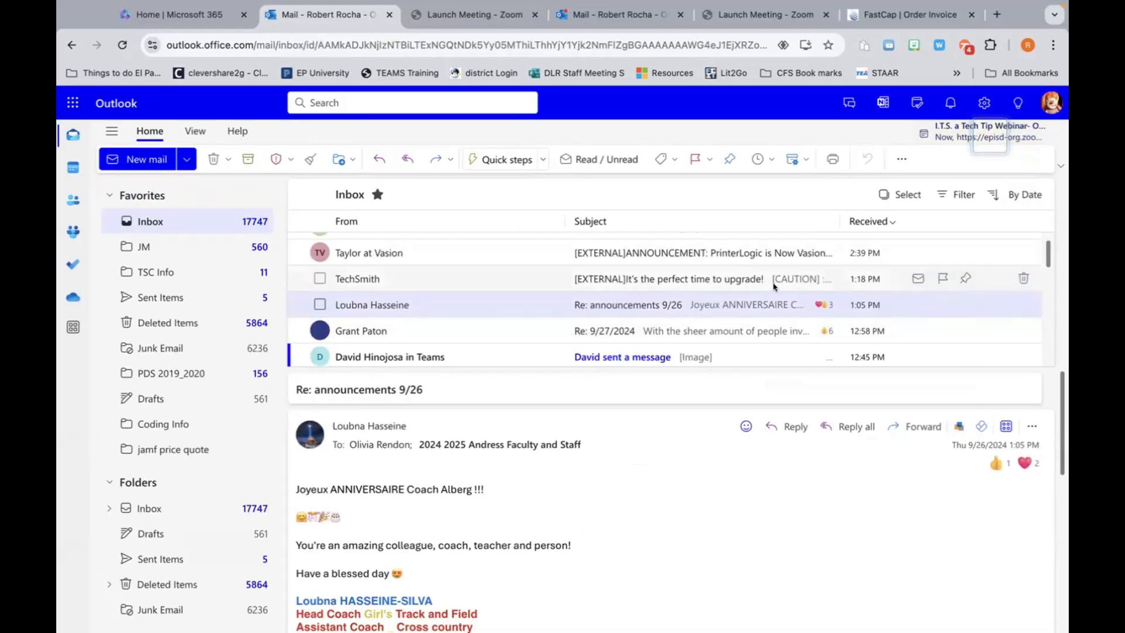
{"action": "scroll", "coordinate": [775, 287], "scroll_direction": "up", "scroll_amount": 3}
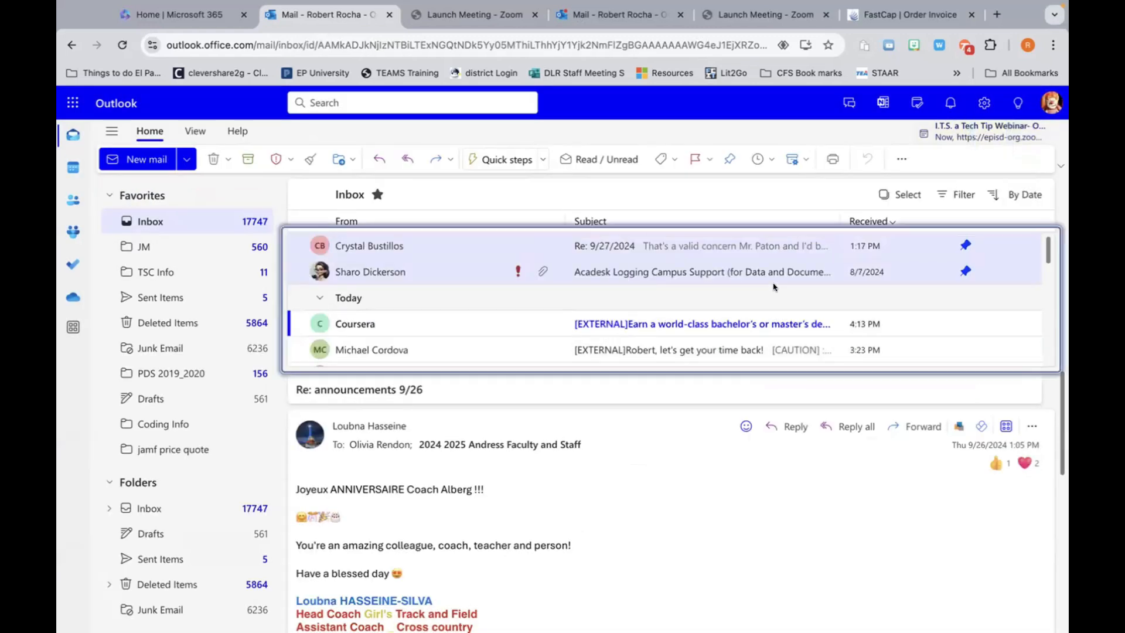
Step: Start a new email and show the Send and Schedule send options
{"action": "left_click", "coordinate": [138, 155]}
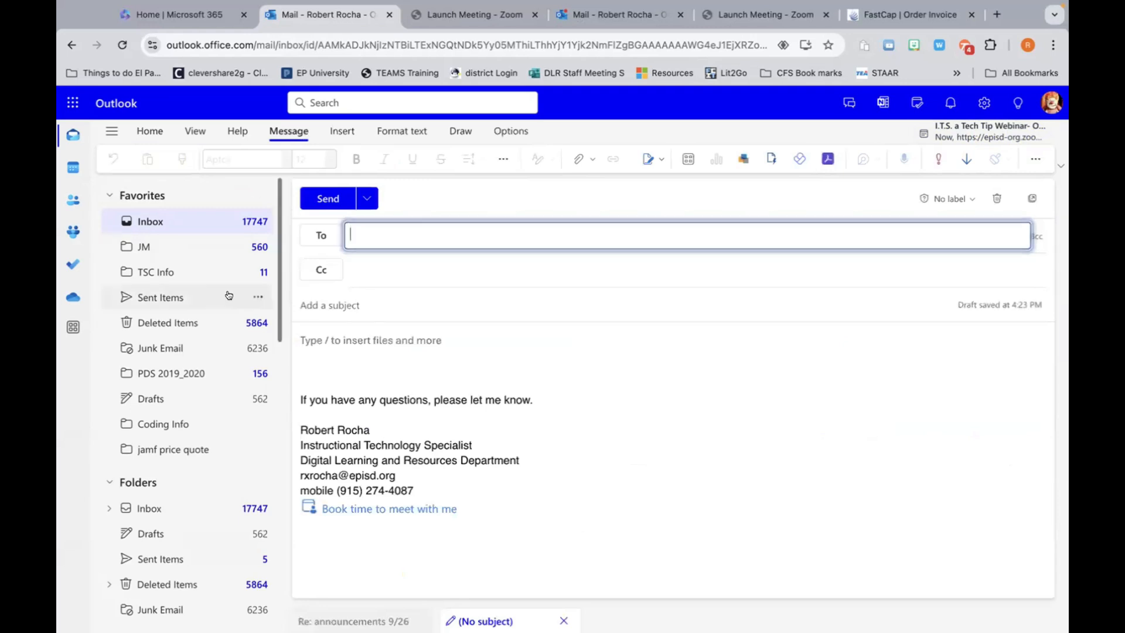
{"action": "left_click", "coordinate": [367, 199]}
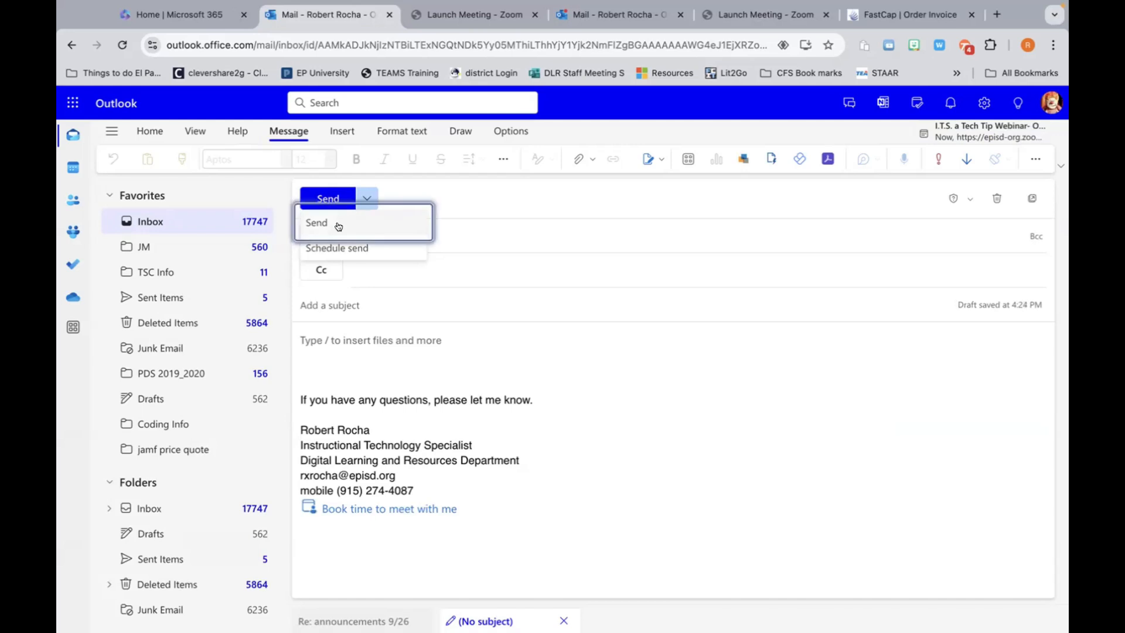
{"action": "left_click", "coordinate": [360, 247]}
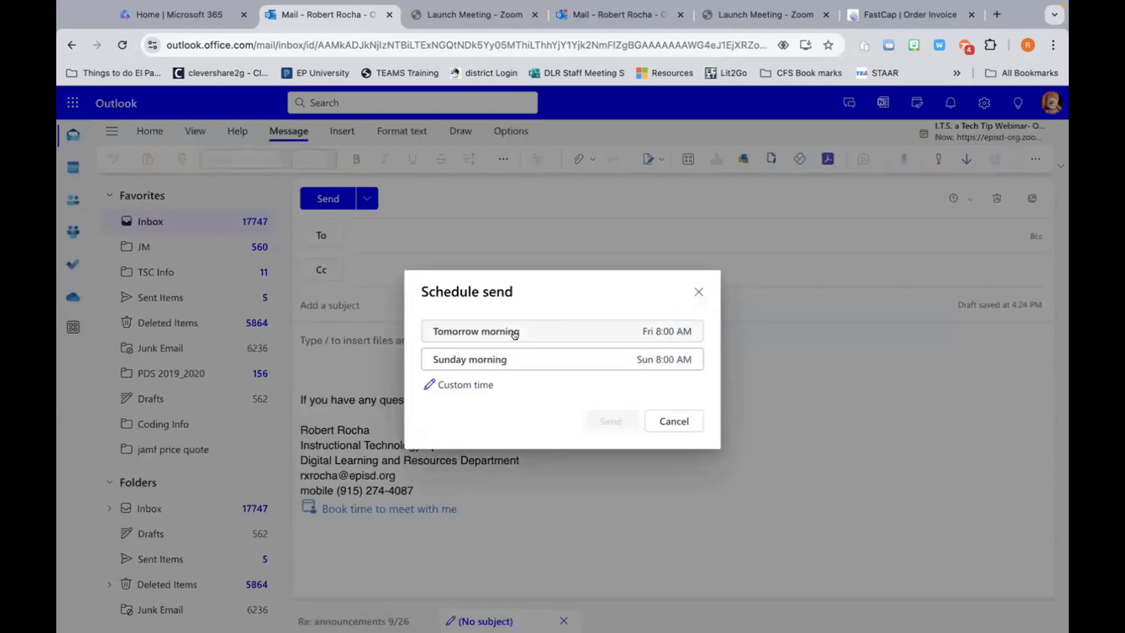
{"action": "left_click", "coordinate": [640, 335]}
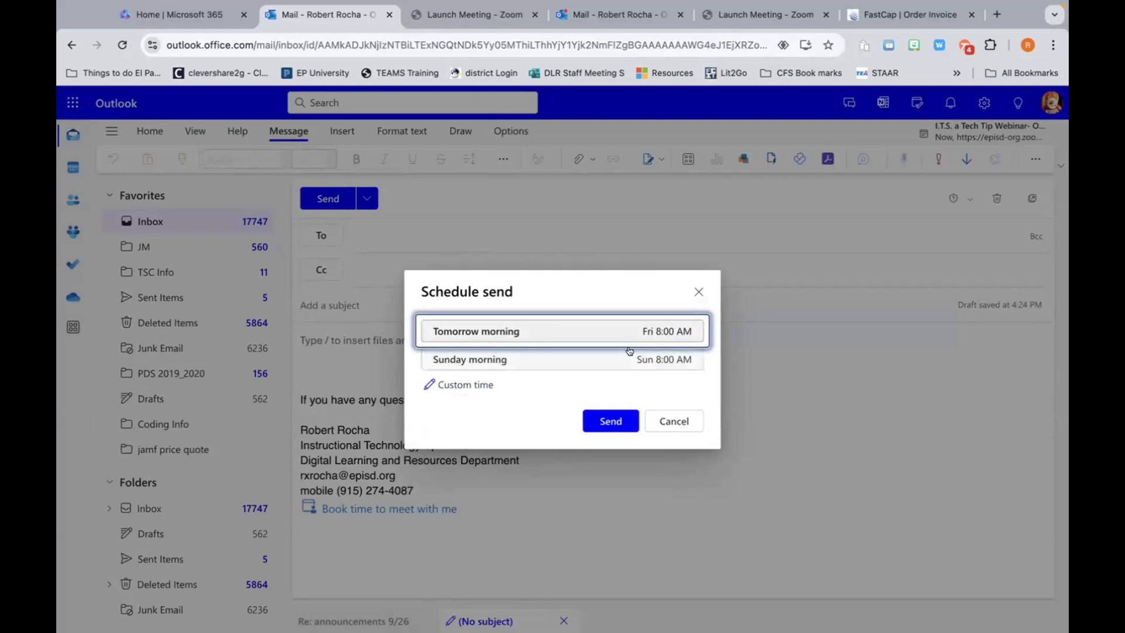
{"action": "left_click", "coordinate": [466, 384]}
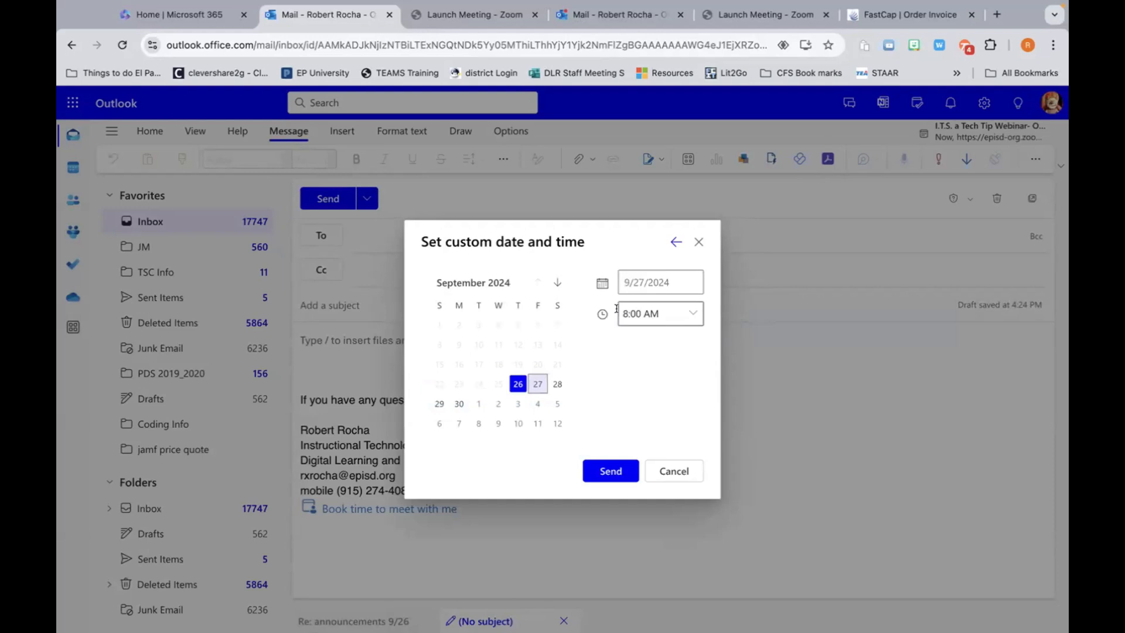
{"action": "left_click", "coordinate": [674, 471]}
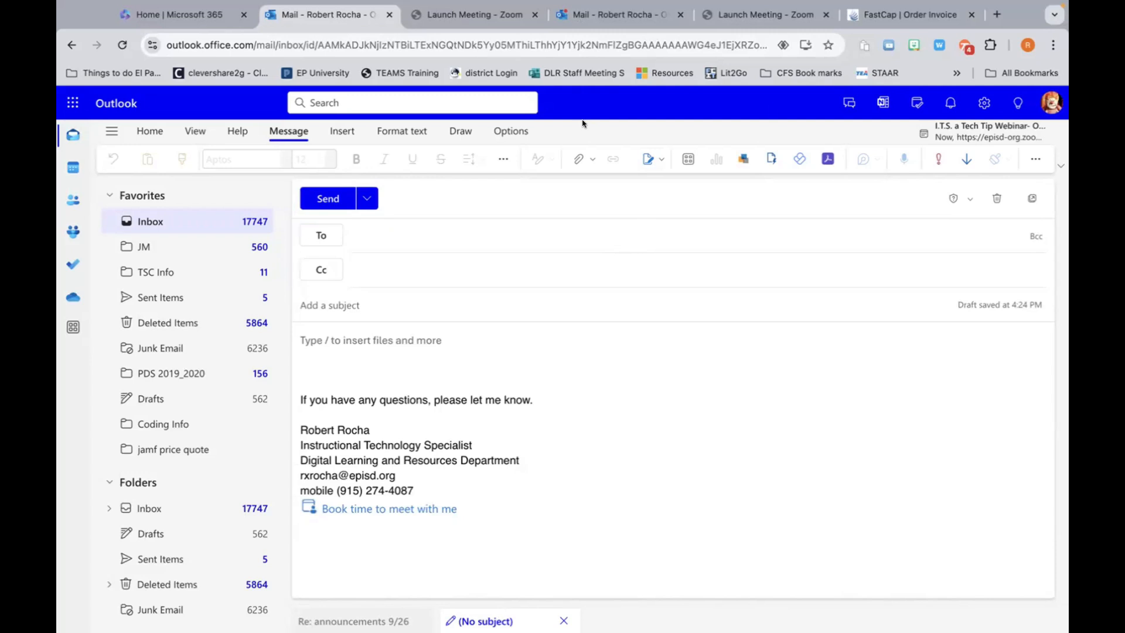
Step: View the Attachments, Rules, Sweep, Quick steps, quick actions, sync and message handling settings
{"action": "left_click", "coordinate": [984, 102]}
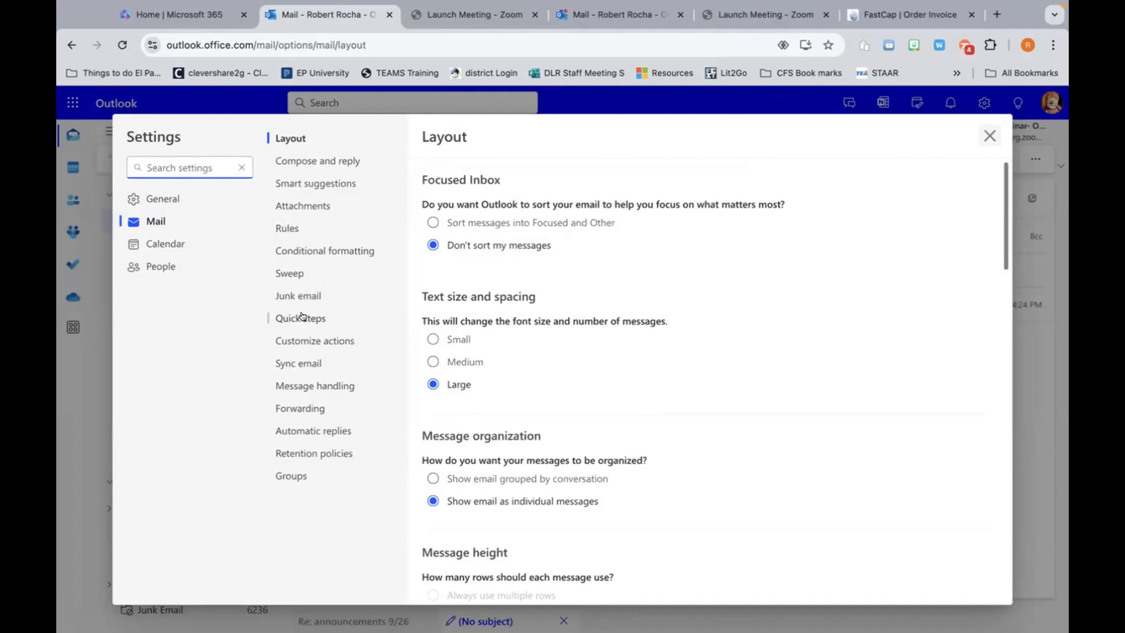
{"action": "left_click", "coordinate": [296, 205]}
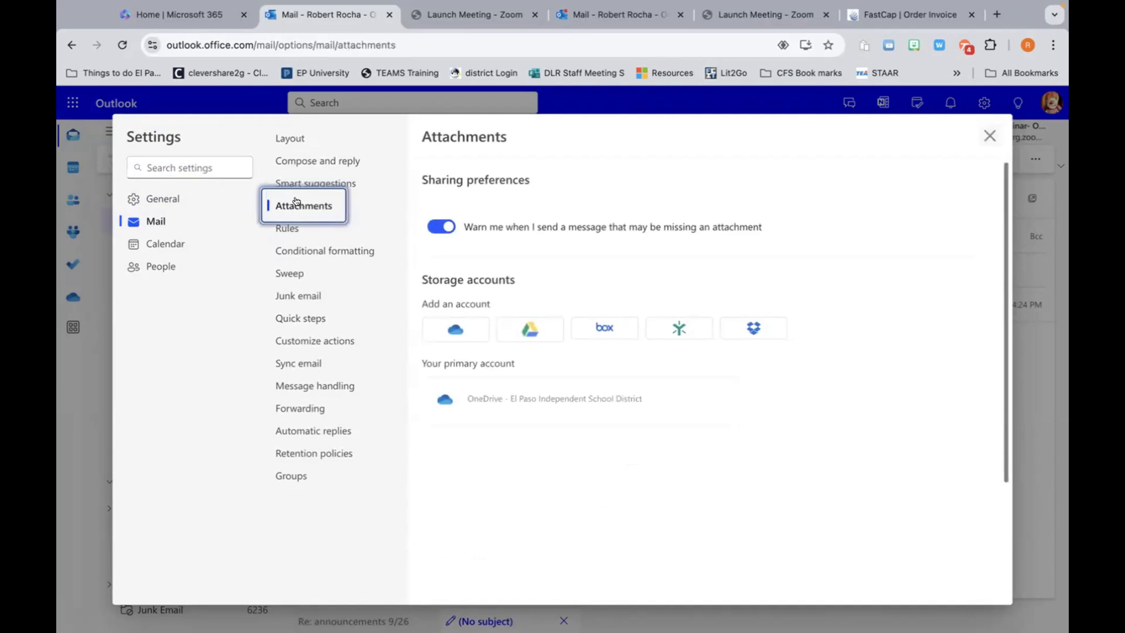
{"action": "left_click", "coordinate": [291, 229]}
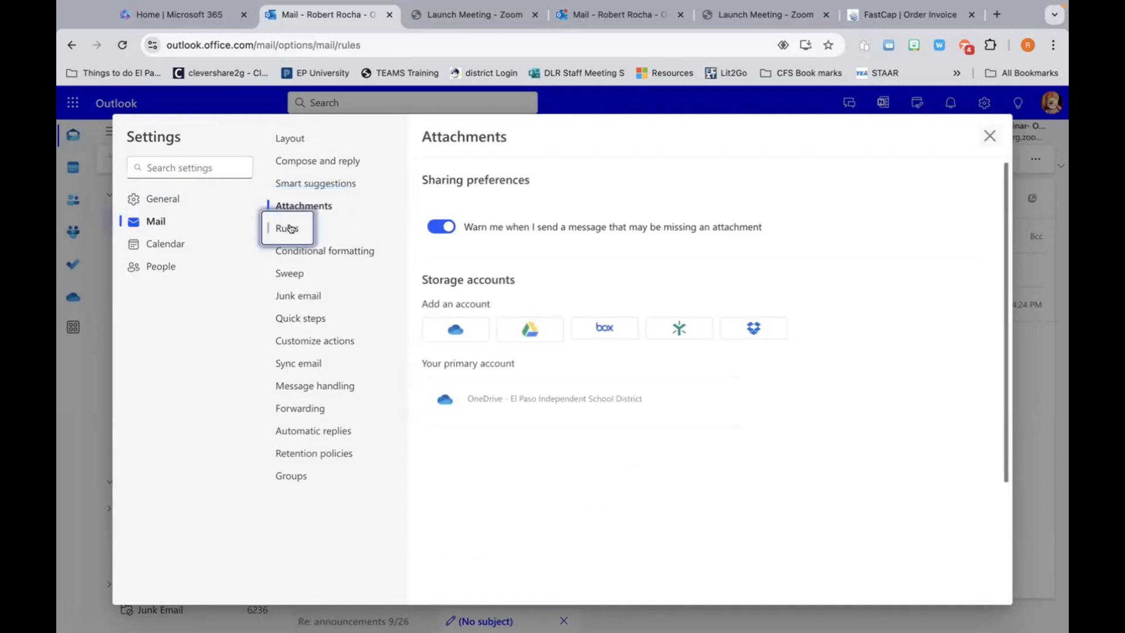
{"action": "left_click", "coordinate": [291, 271]}
{"action": "left_click", "coordinate": [296, 316]}
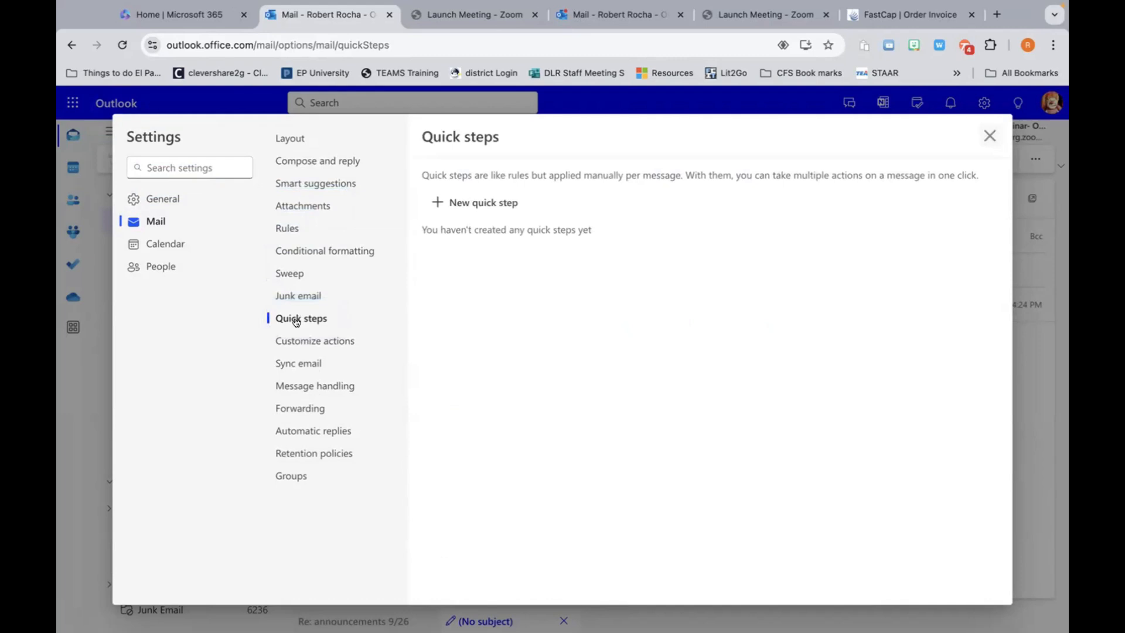
{"action": "left_click", "coordinate": [295, 339]}
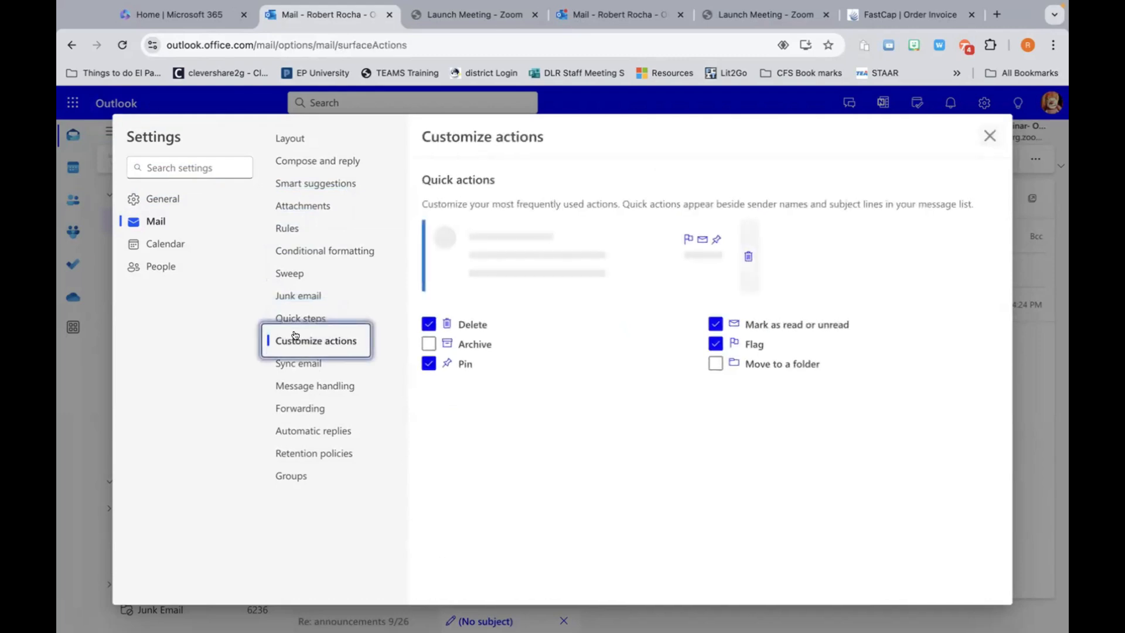
{"action": "left_click", "coordinate": [297, 363]}
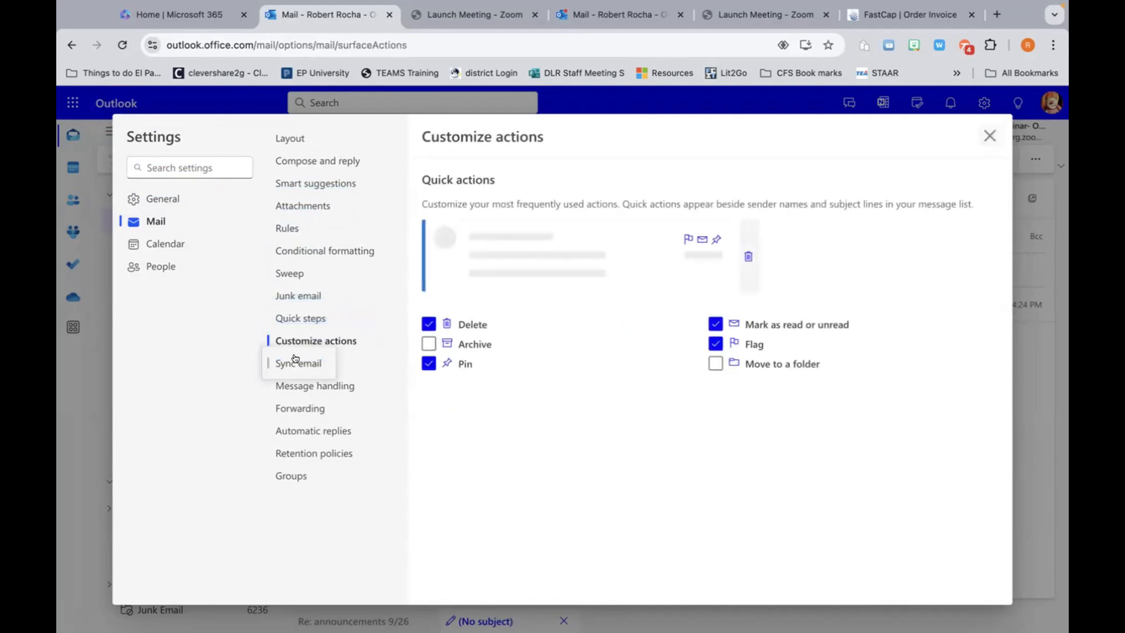
{"action": "left_click", "coordinate": [298, 382]}
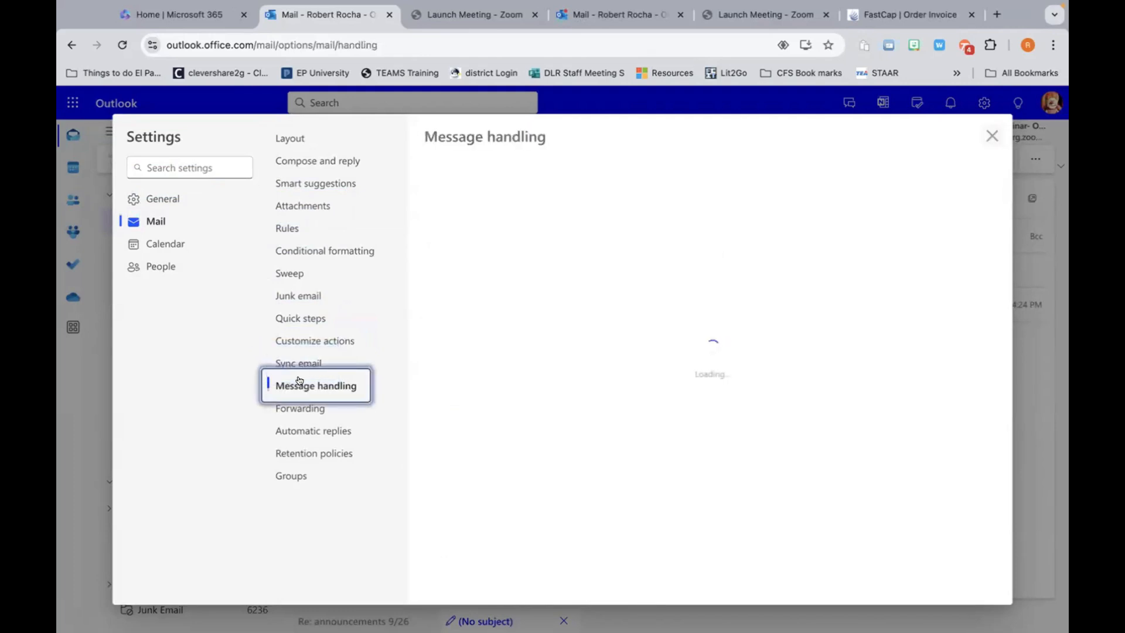
Step: View Forwarding, Automatic replies, Retention policies and Layout, then open Compose and reply
{"action": "scroll", "coordinate": [506, 381], "scroll_direction": "down", "scroll_amount": 5}
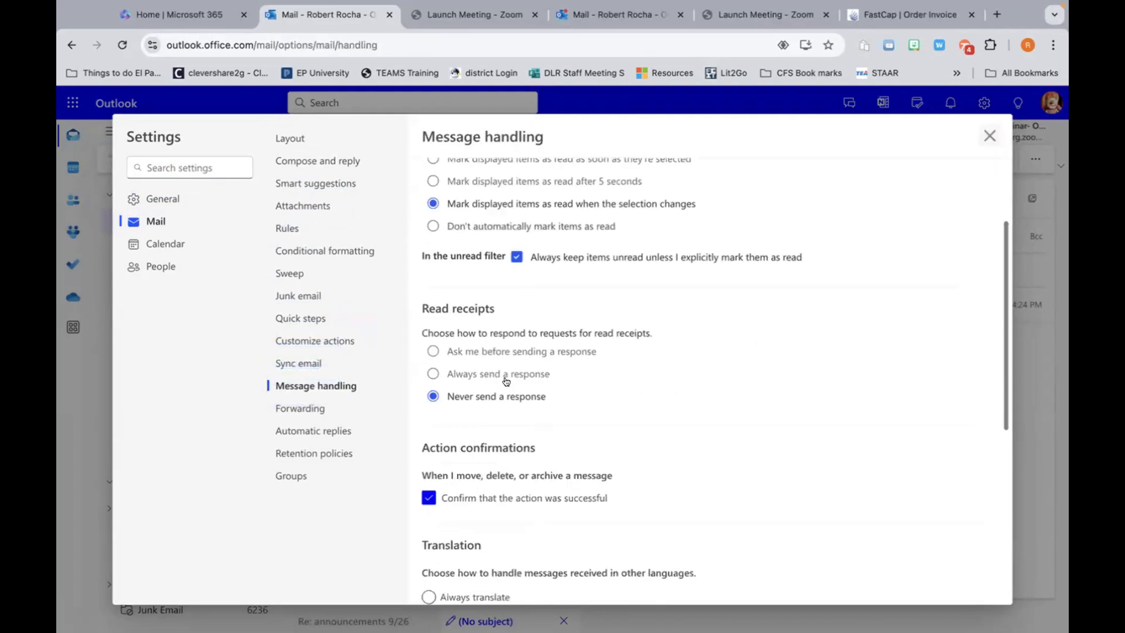
{"action": "scroll", "coordinate": [507, 382], "scroll_direction": "down", "scroll_amount": 4}
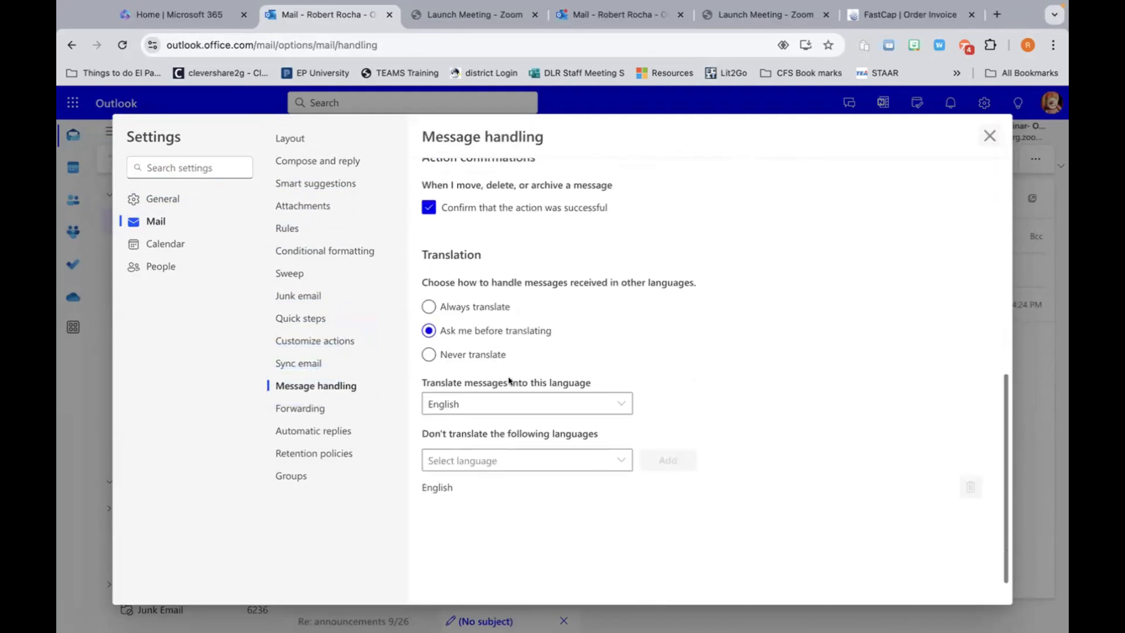
{"action": "left_click", "coordinate": [303, 407]}
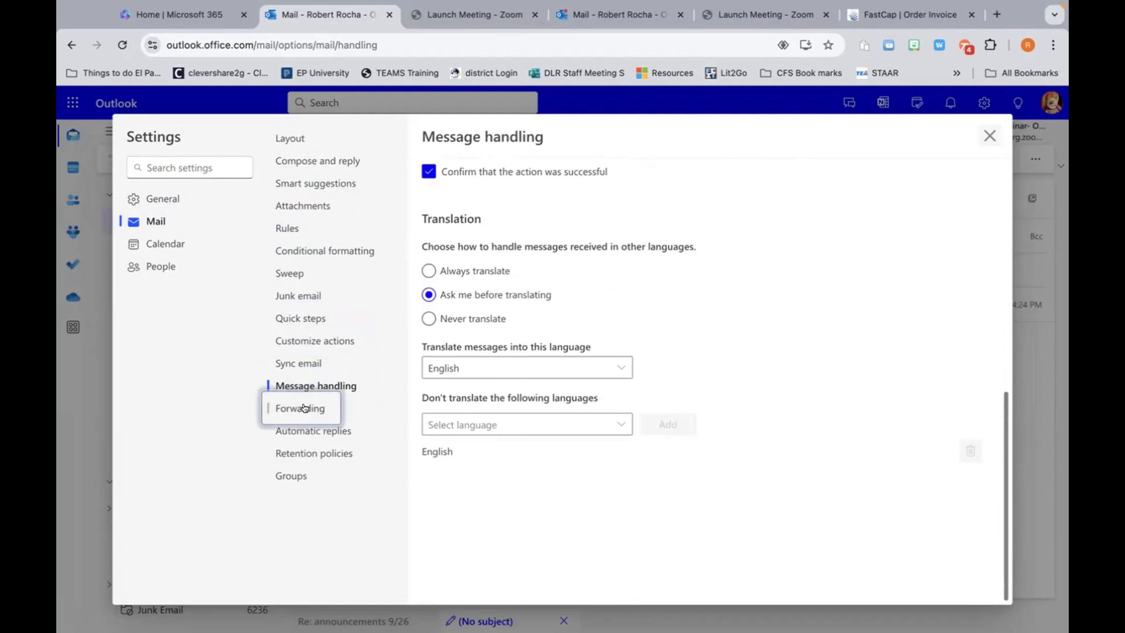
{"action": "left_click", "coordinate": [301, 432]}
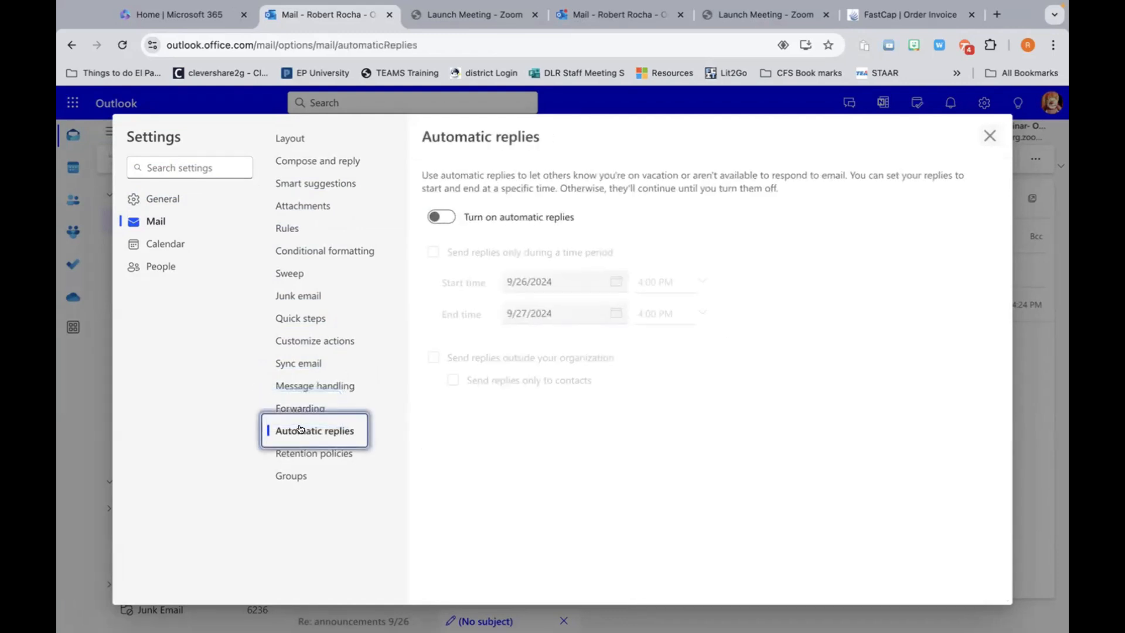
{"action": "left_click", "coordinate": [302, 455]}
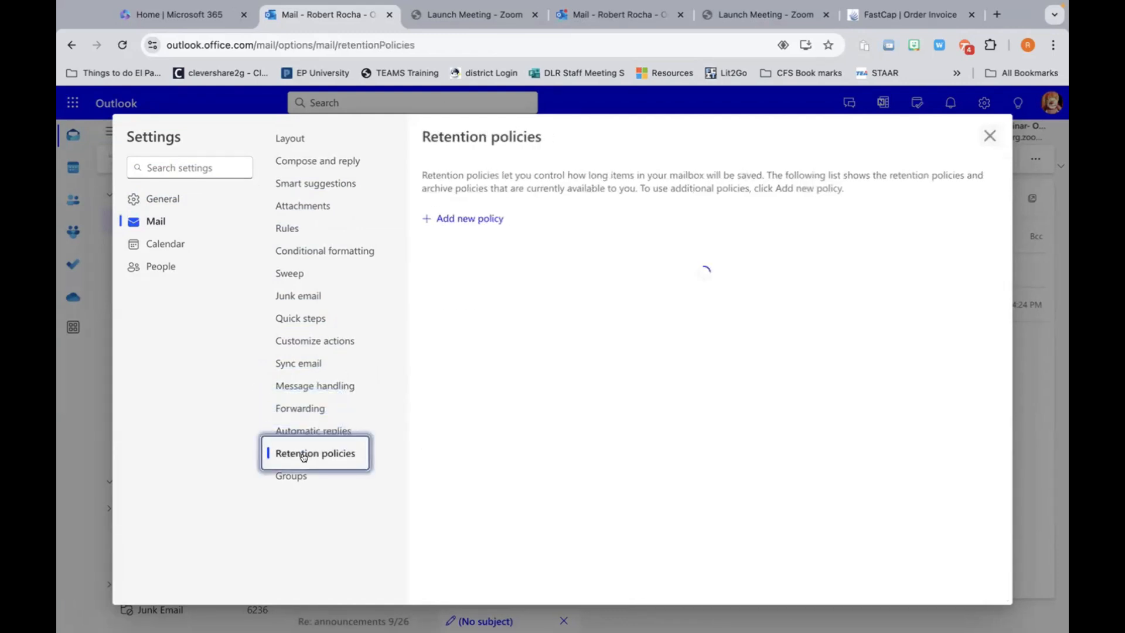
{"action": "left_click", "coordinate": [304, 146]}
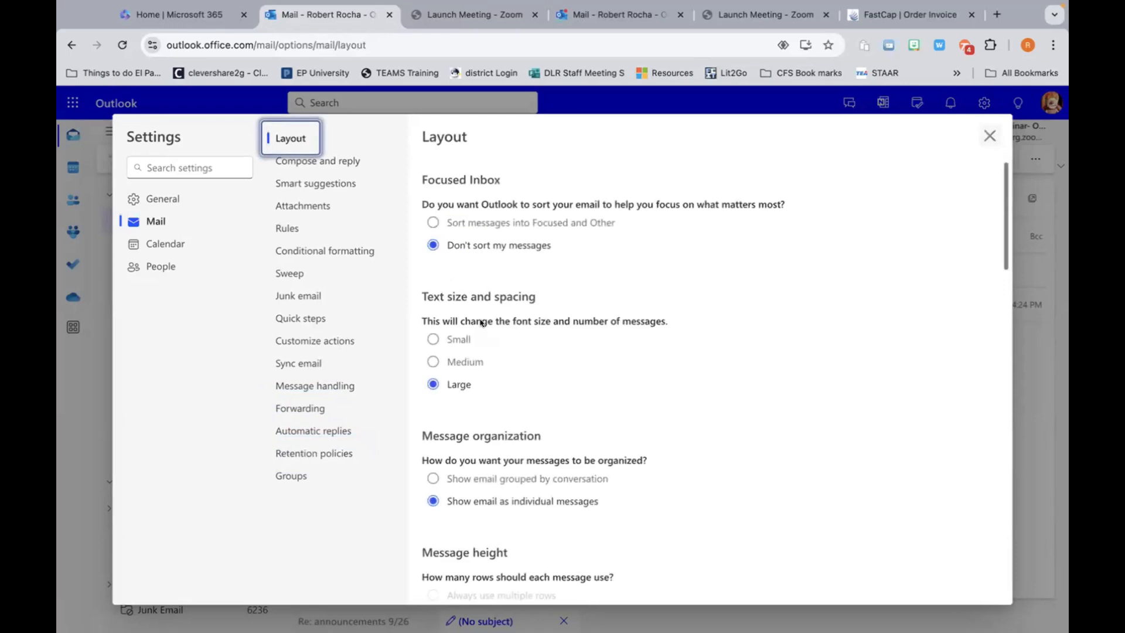
{"action": "scroll", "coordinate": [529, 379], "scroll_direction": "down", "scroll_amount": 10}
{"action": "scroll", "coordinate": [529, 379], "scroll_direction": "down", "scroll_amount": 5}
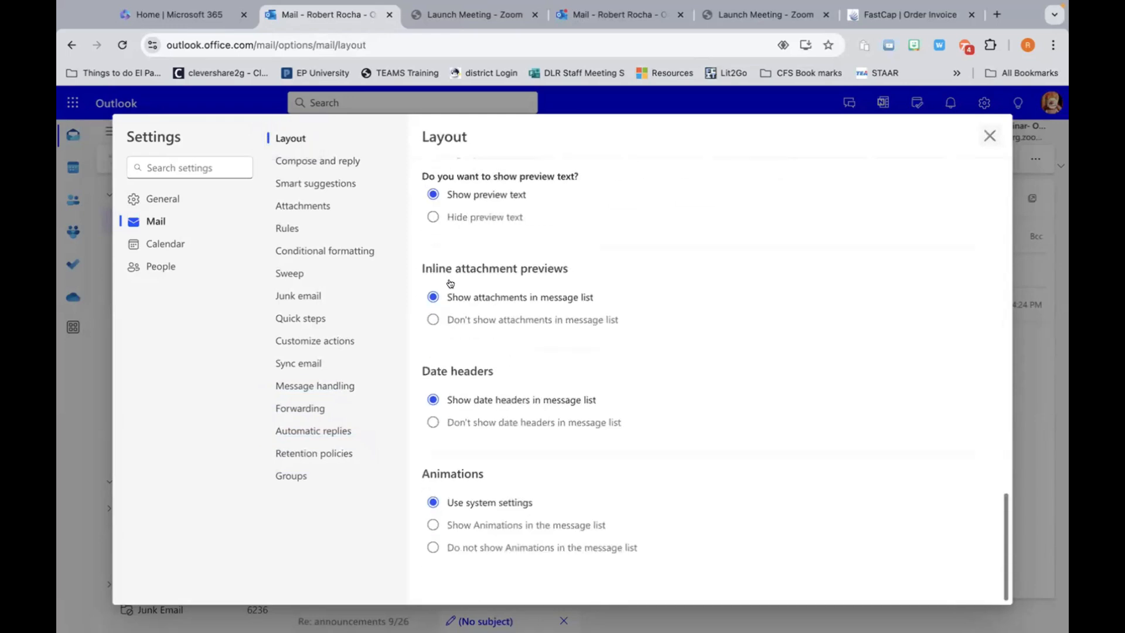
{"action": "left_click", "coordinate": [305, 158]}
Step: Scroll through the link, Undo send and signature options, then close Settings back to the draft
{"action": "scroll", "coordinate": [589, 377], "scroll_direction": "down", "scroll_amount": 10}
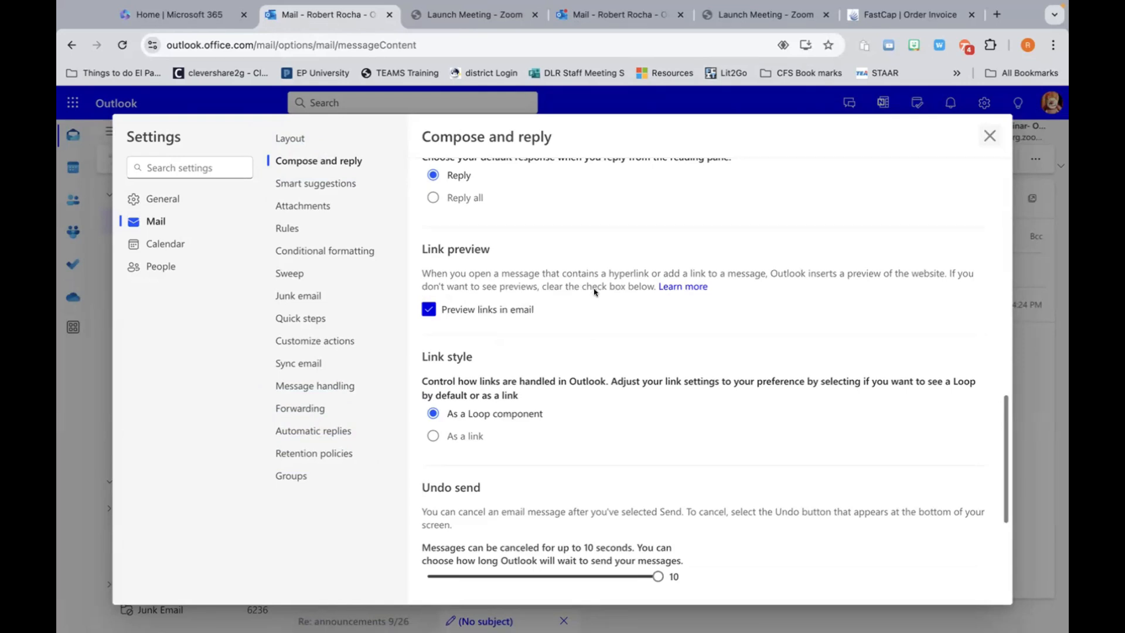
{"action": "scroll", "coordinate": [671, 372], "scroll_direction": "down", "scroll_amount": 1}
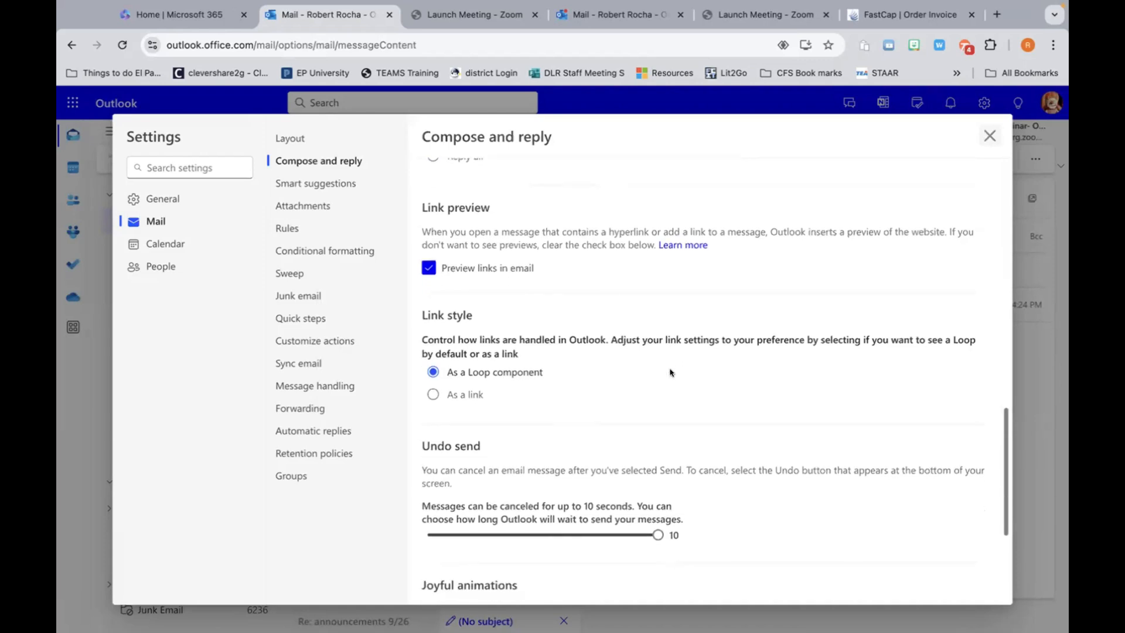
{"action": "scroll", "coordinate": [671, 372], "scroll_direction": "down", "scroll_amount": 1}
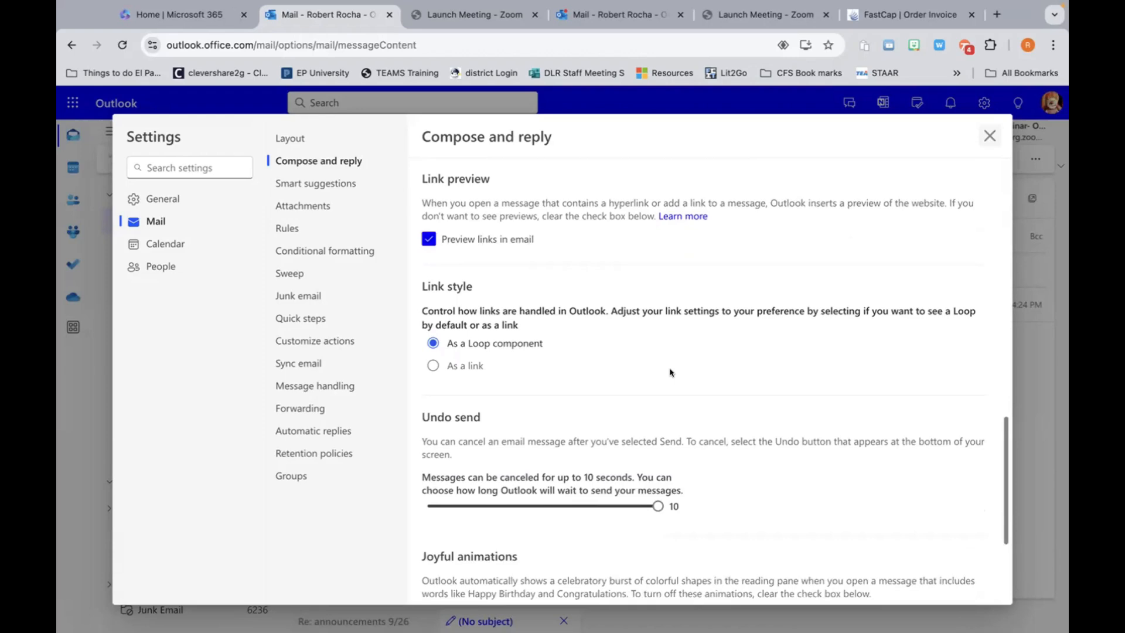
{"action": "scroll", "coordinate": [671, 373], "scroll_direction": "down", "scroll_amount": 4}
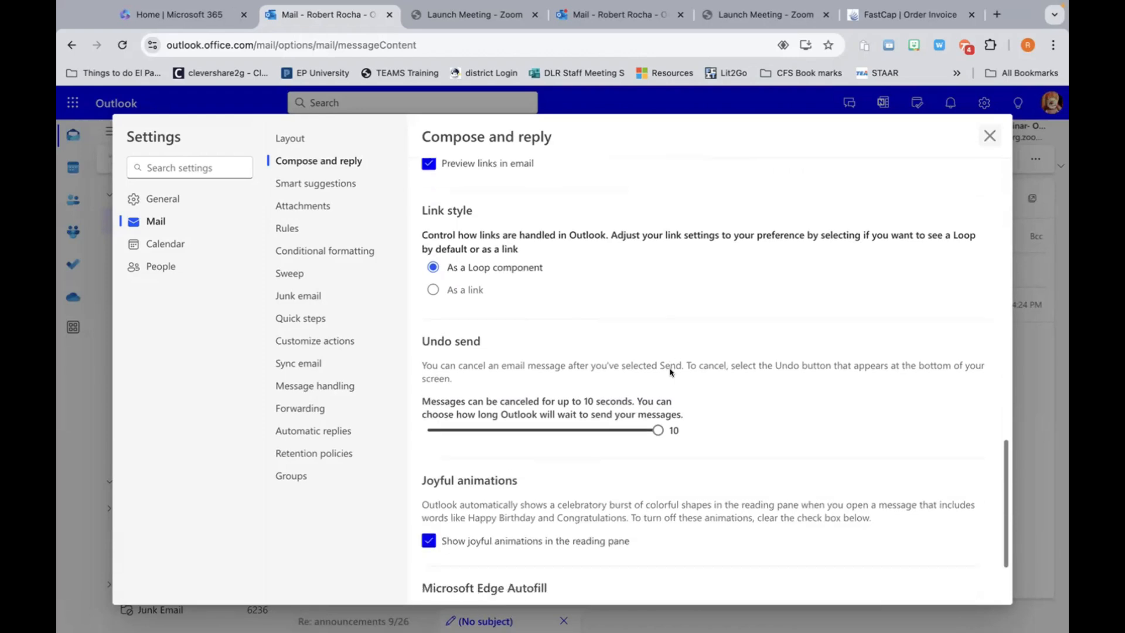
{"action": "scroll", "coordinate": [671, 373], "scroll_direction": "up", "scroll_amount": 5}
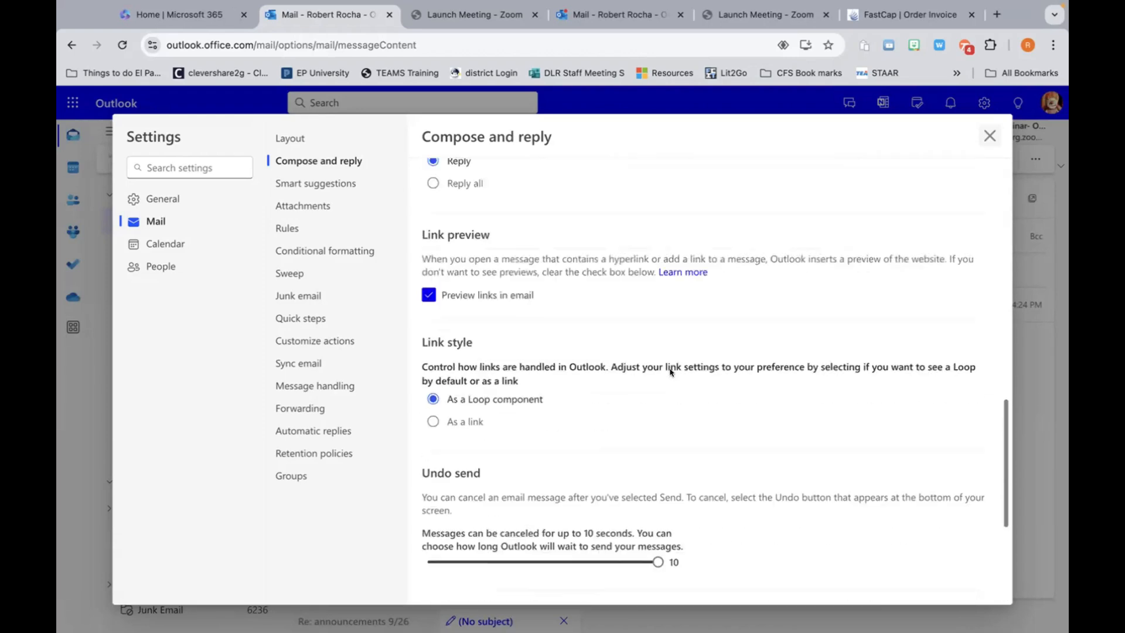
{"action": "scroll", "coordinate": [671, 373], "scroll_direction": "down", "scroll_amount": 4}
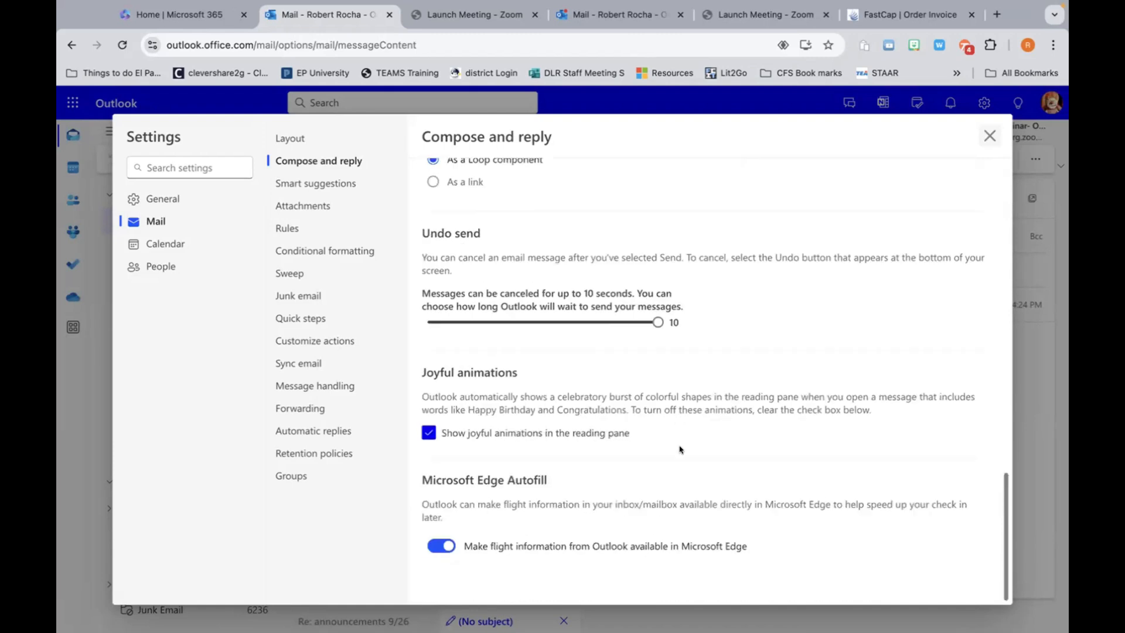
{"action": "scroll", "coordinate": [700, 472], "scroll_direction": "up", "scroll_amount": 4}
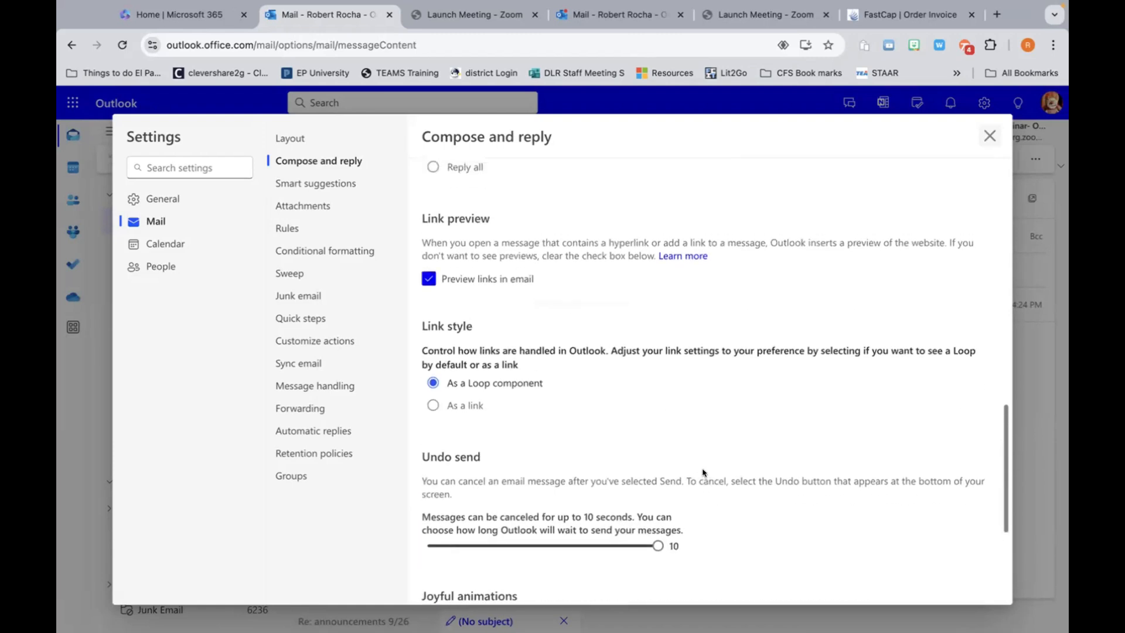
{"action": "scroll", "coordinate": [703, 472], "scroll_direction": "up", "scroll_amount": 12}
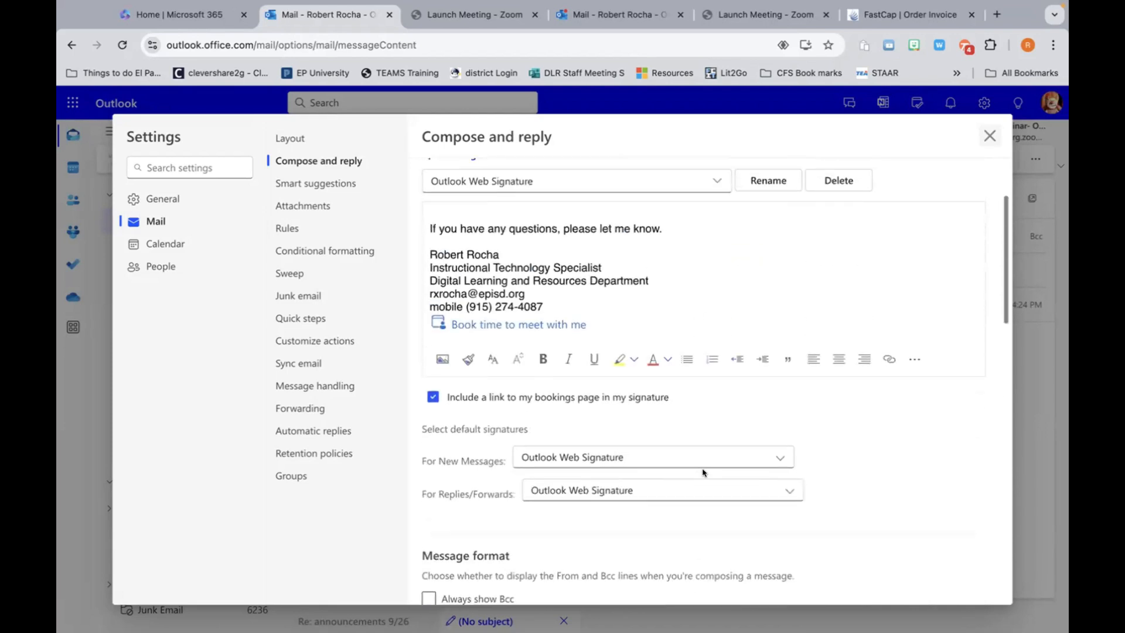
{"action": "scroll", "coordinate": [703, 473], "scroll_direction": "up", "scroll_amount": 2}
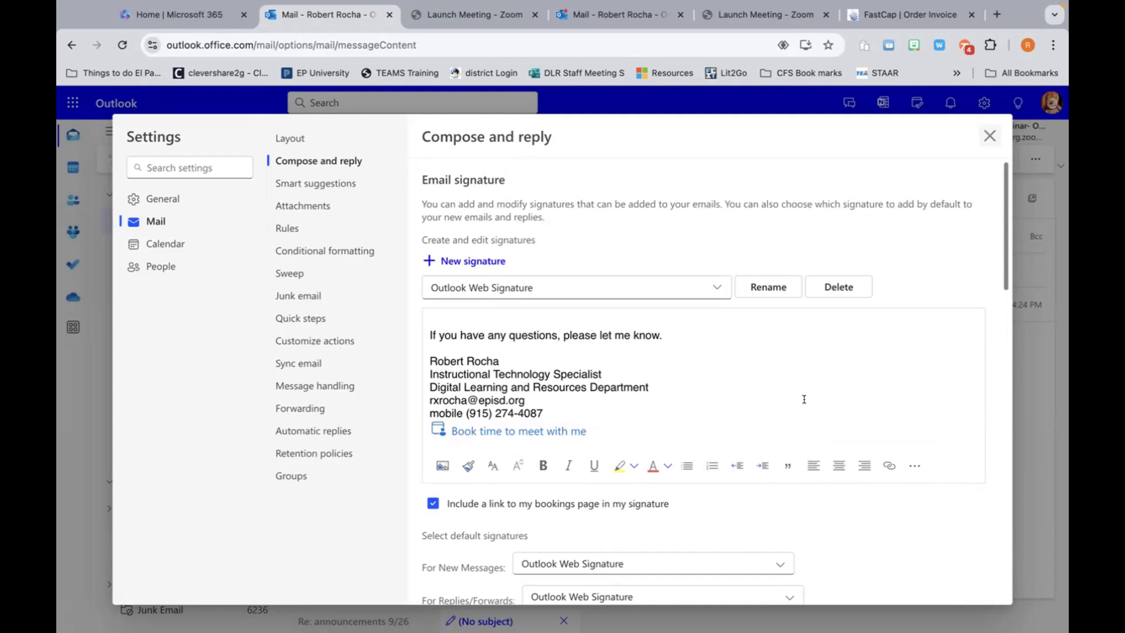
{"action": "left_click", "coordinate": [988, 135]}
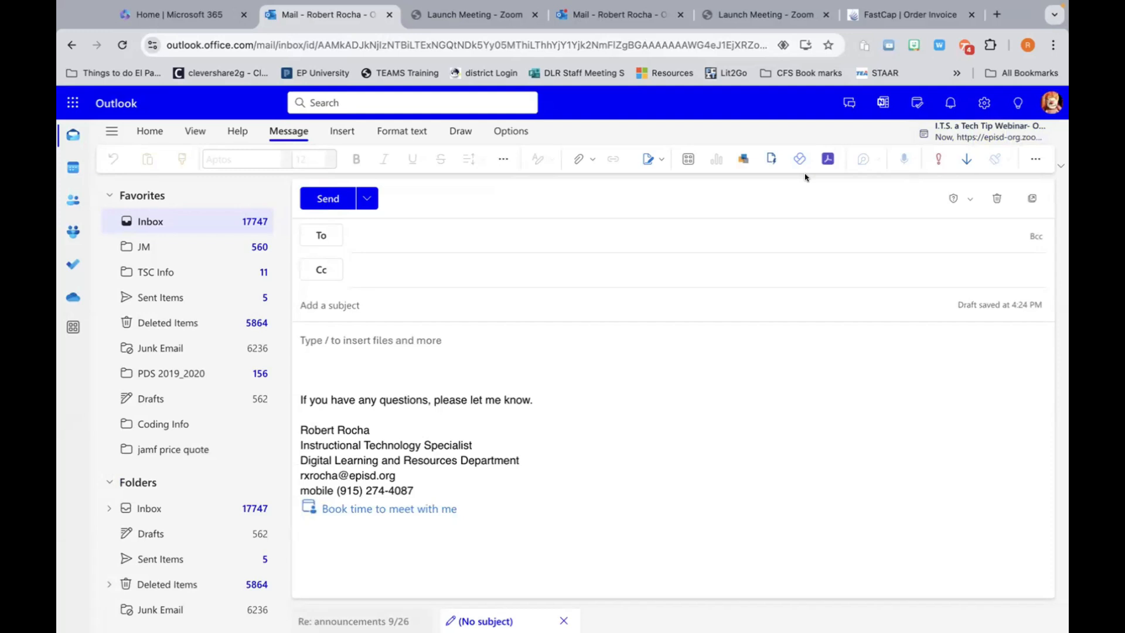
Step: Go to the Inbox and close the empty (No subject) draft
{"action": "left_click", "coordinate": [142, 217]}
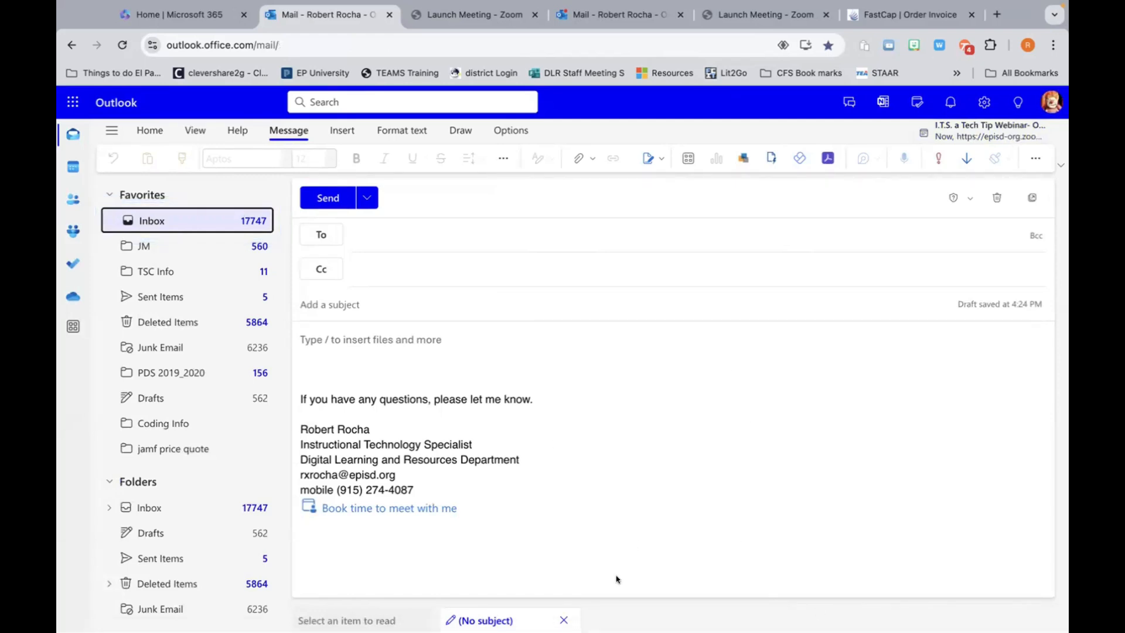
{"action": "left_click", "coordinate": [564, 619]}
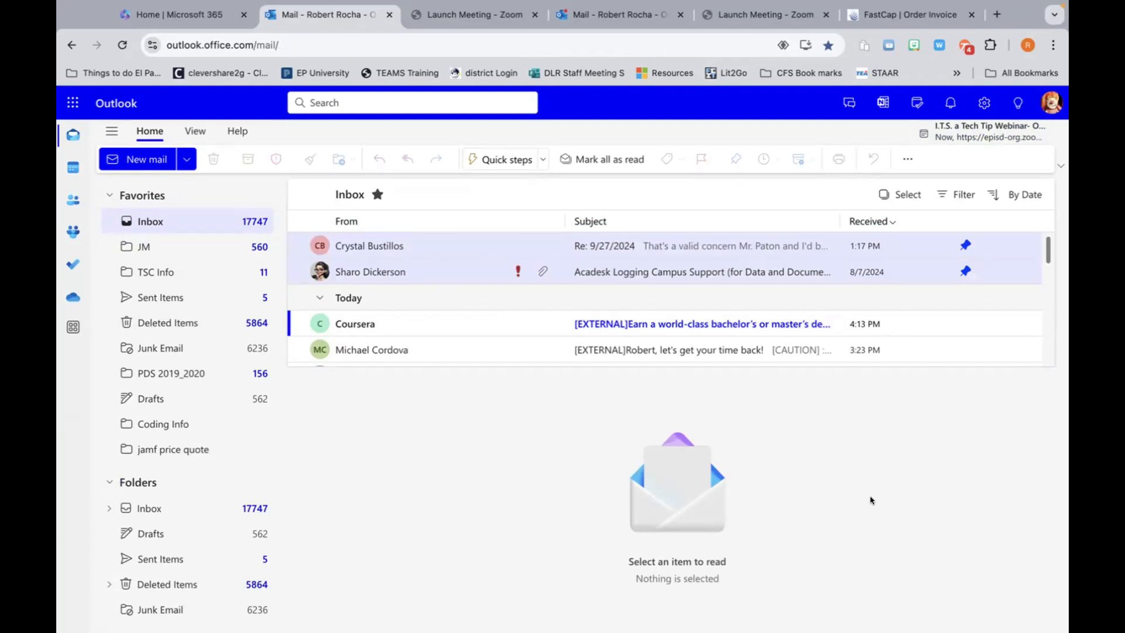
Step: Report the Coursera email as phishing and acknowledge the Thanks for reporting dialog
{"action": "right_click", "coordinate": [373, 324]}
{"action": "mouse_move", "coordinate": [385, 363]}
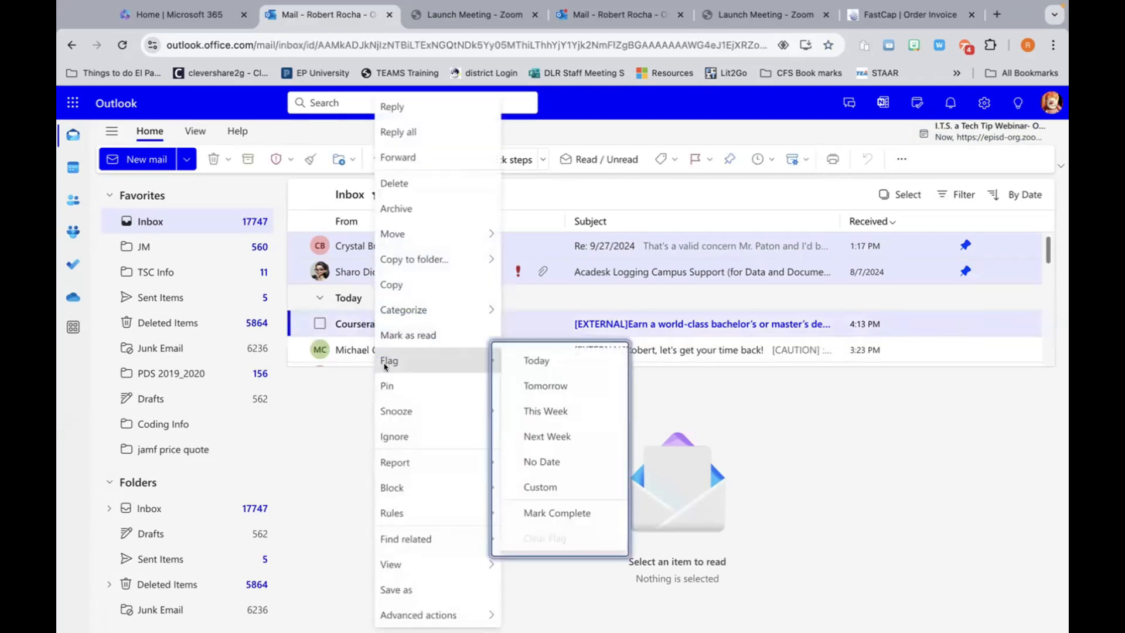
{"action": "mouse_move", "coordinate": [457, 487]}
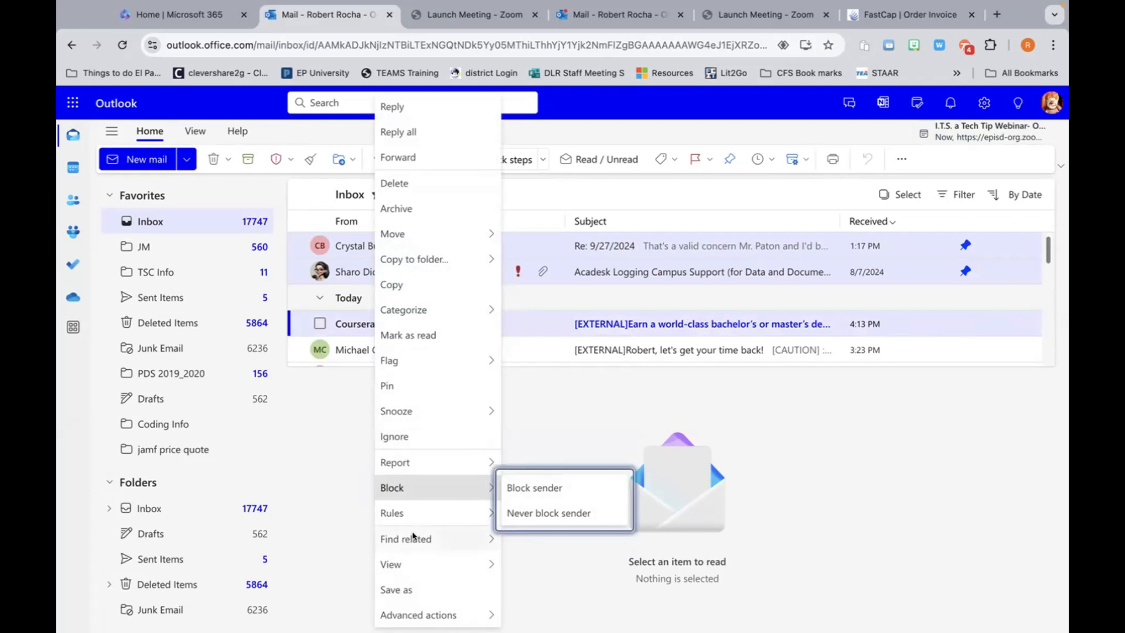
{"action": "mouse_move", "coordinate": [413, 536]}
{"action": "mouse_move", "coordinate": [398, 461]}
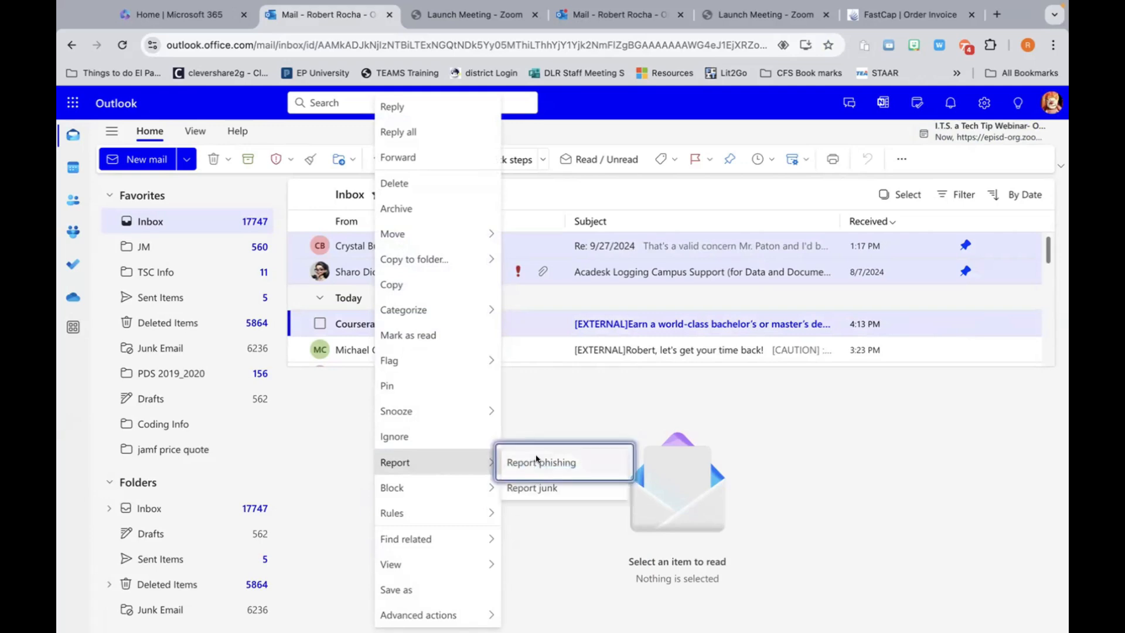
{"action": "left_click", "coordinate": [536, 461]}
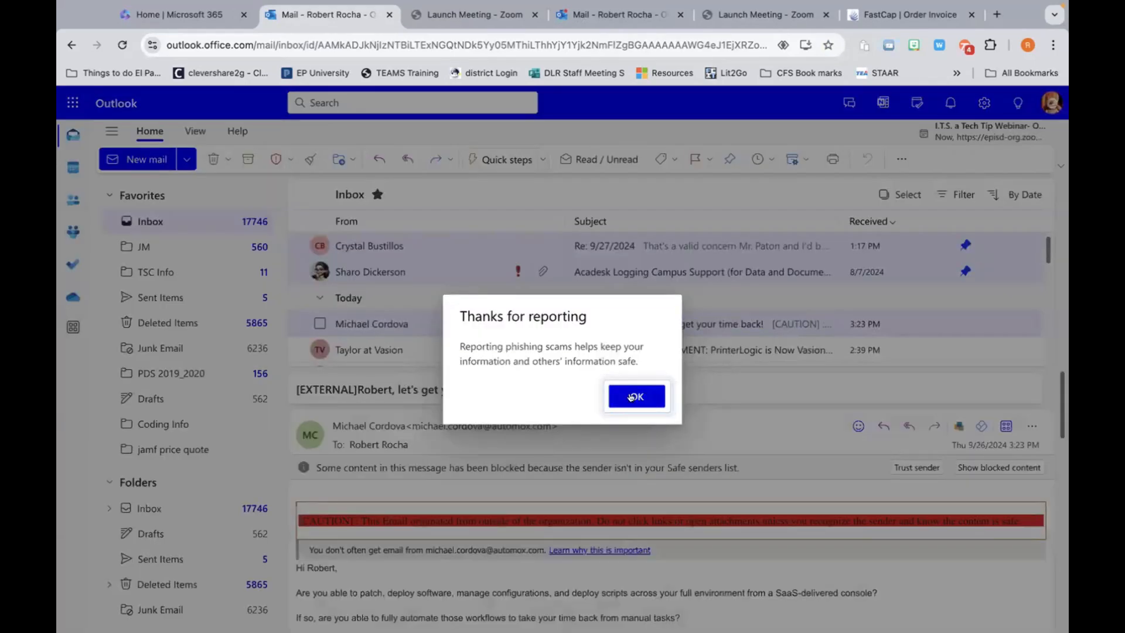
{"action": "left_click", "coordinate": [632, 393]}
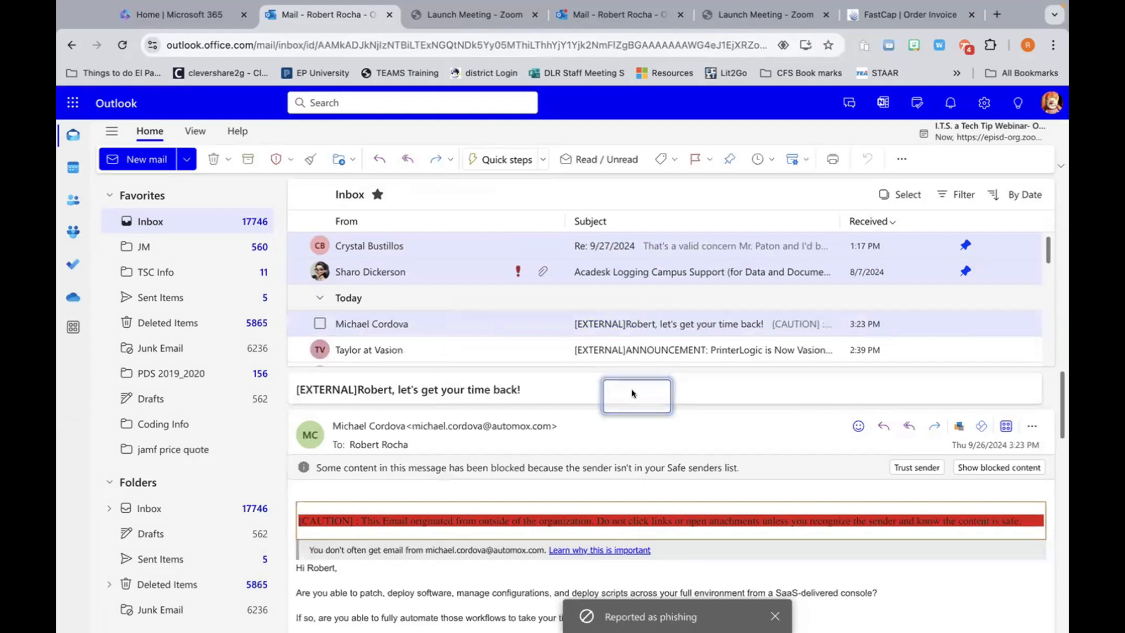